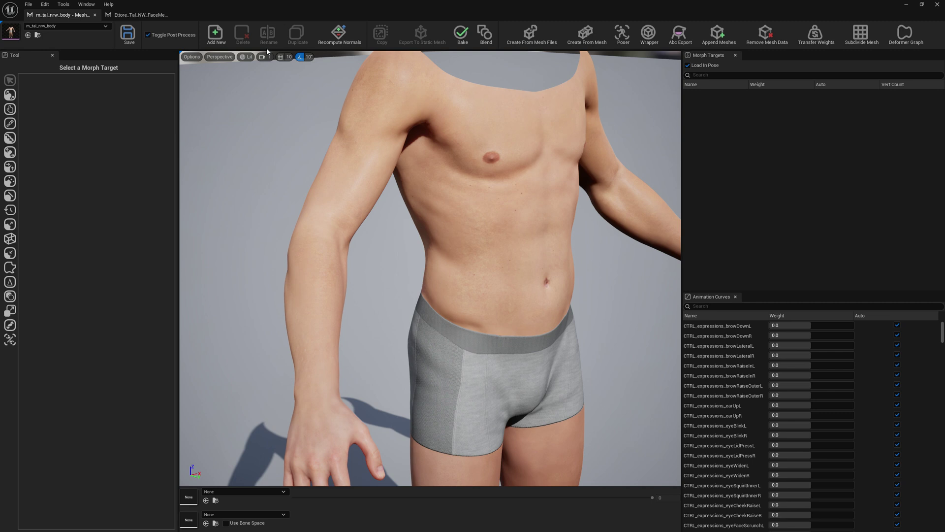
Set up a morph target from mesh files for the body, with m_tal_nrw_body.OBJ as base file and Beast_Body.OBJ as morphed file.
mouse_move(315, 197)
right_mouse_down()
mouse_move(295, 196)
mouse_move(354, 192)
mouse_move(325, 184)
right_mouse_up()
mouse_move(424, 213)
right_mouse_down()
mouse_move(411, 234)
mouse_move(426, 214)
right_mouse_up()
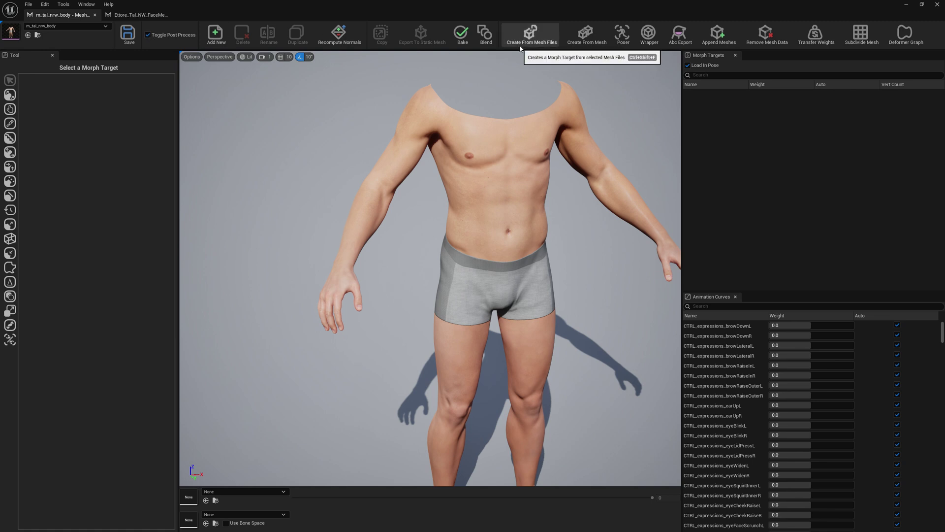
left_click(530, 35)
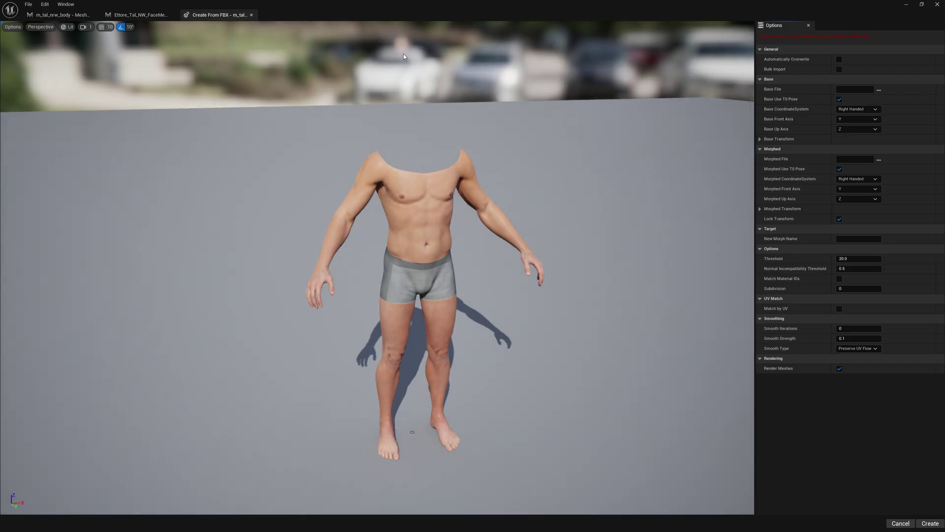
left_click(879, 90)
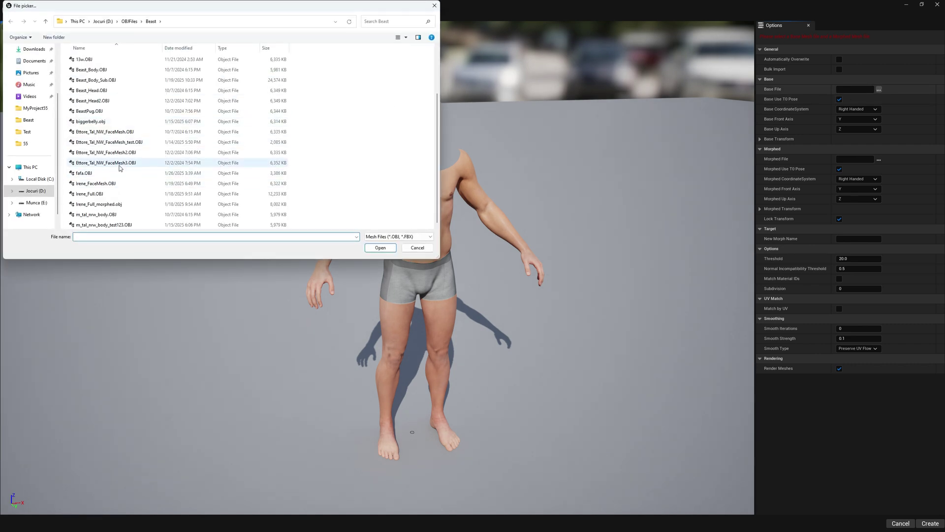
double_click(105, 215)
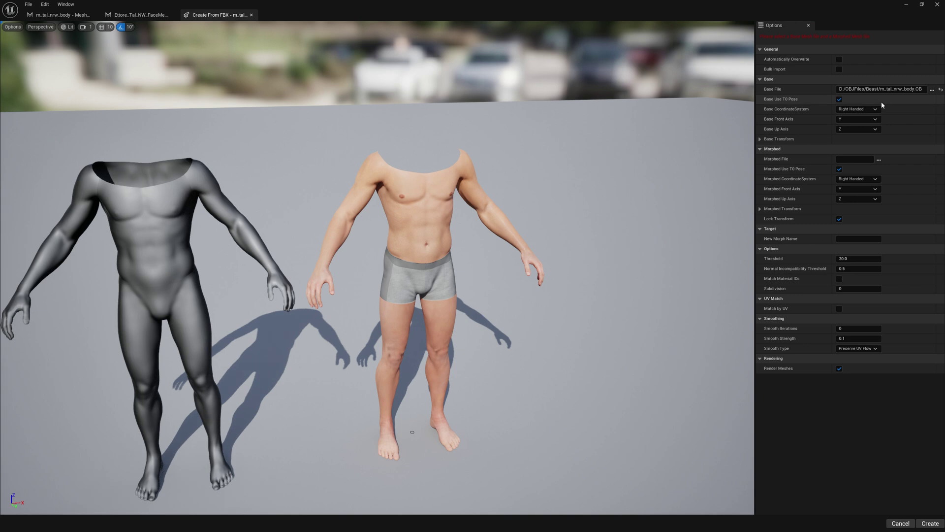
left_click(878, 160)
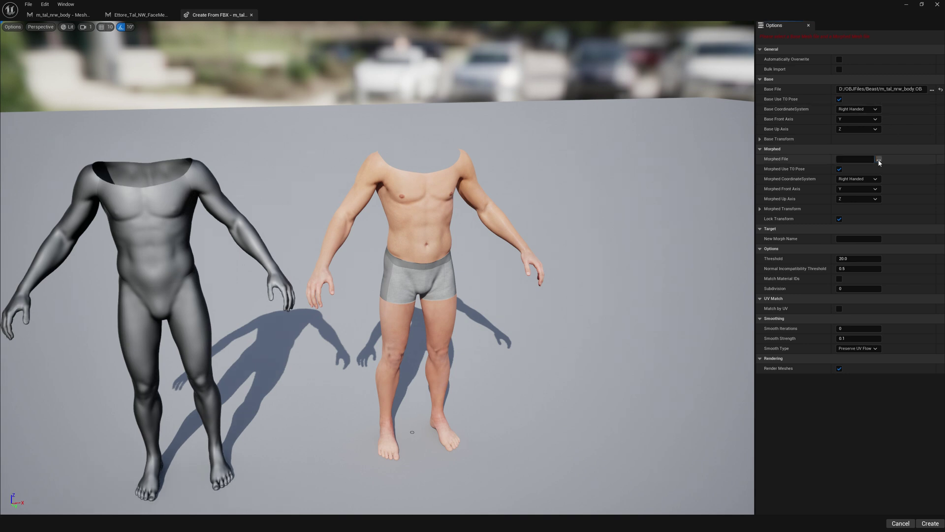
double_click(91, 132)
Create the body morph target under the name Beast and save the body mesh and its skeleton.
left_click(849, 238)
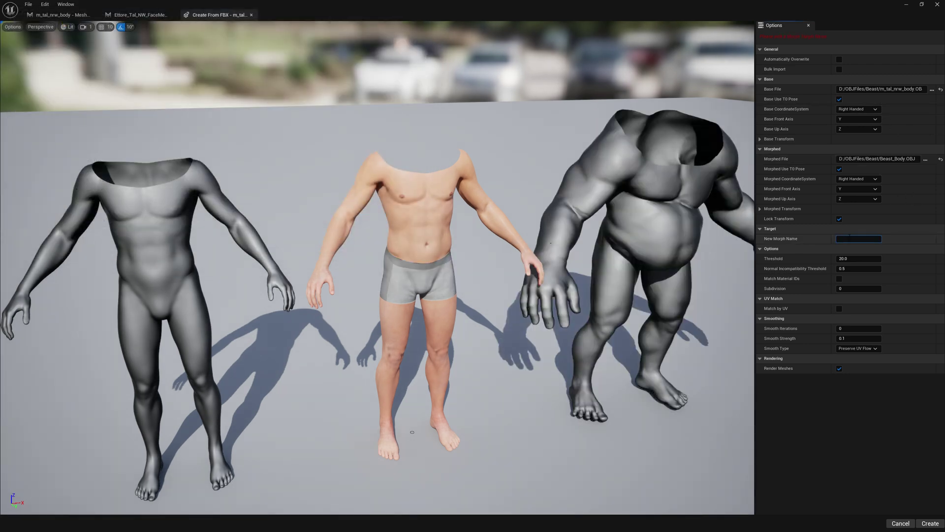
left_click(930, 523)
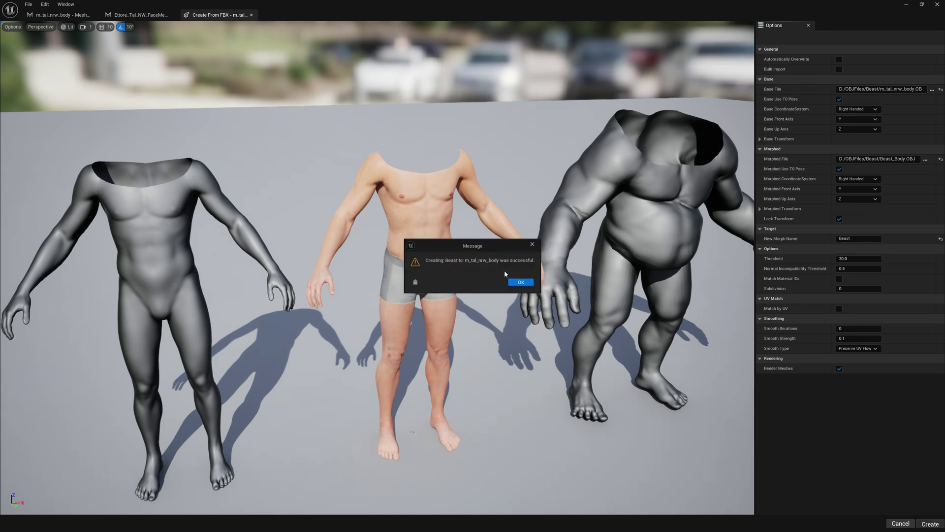
left_click(521, 282)
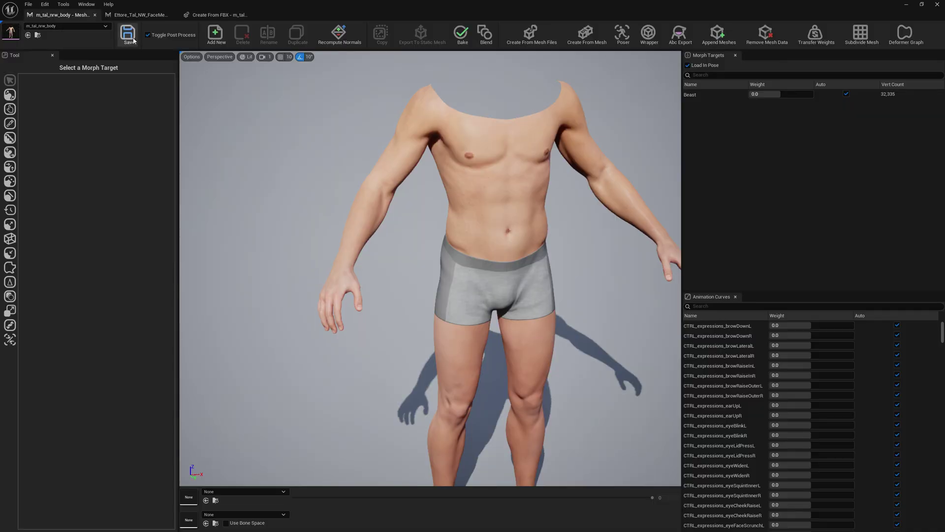
left_click(128, 34)
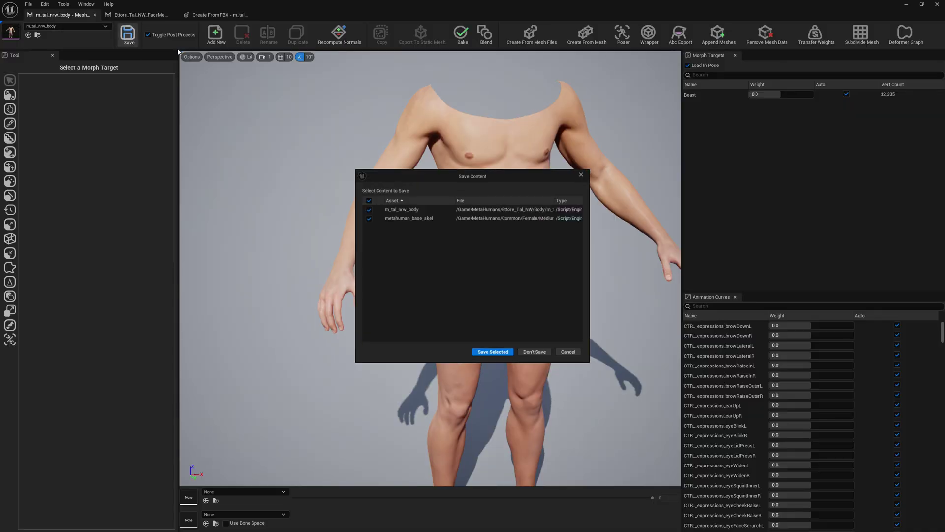
left_click(494, 353)
Set up a morph target from mesh files for the face mesh, with its Ettore_Tal_NW face OBJ as base and Beast_Head.OBJ as morphed file.
left_click(140, 15)
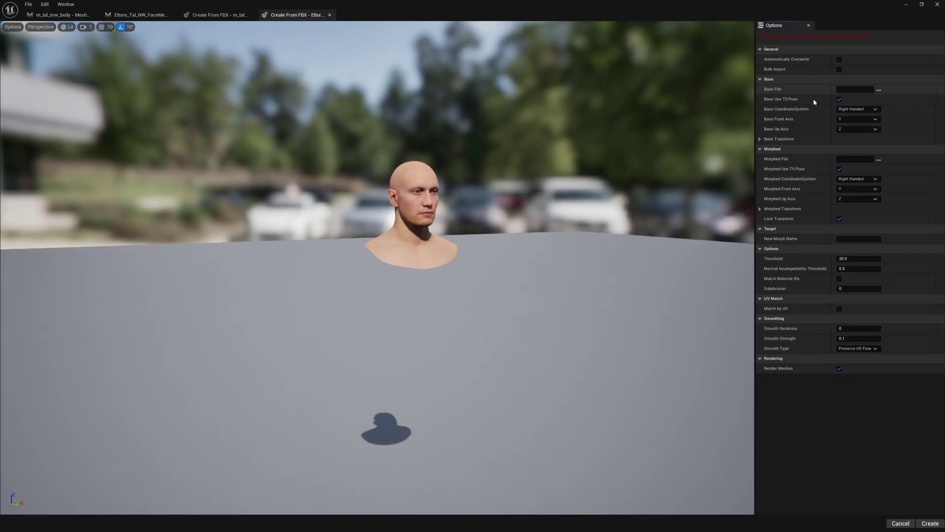
left_click(540, 42)
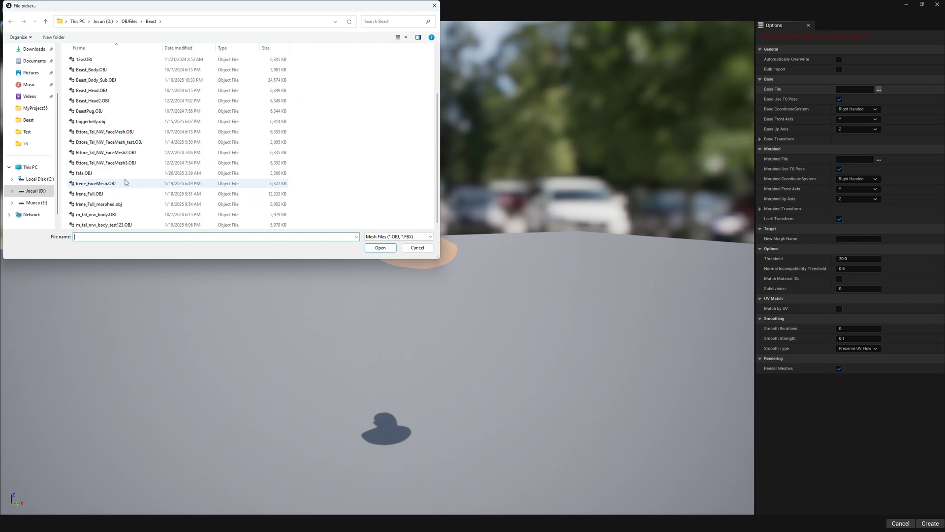
double_click(119, 143)
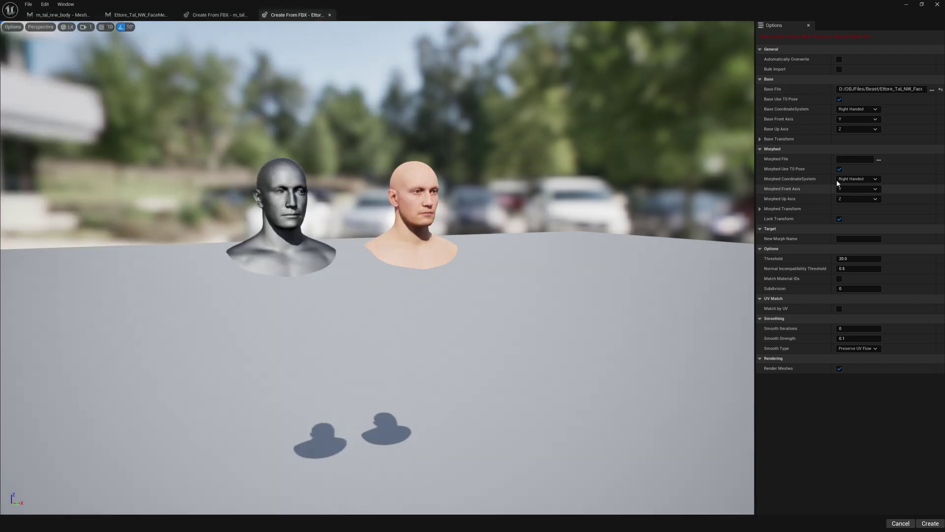
left_click(878, 159)
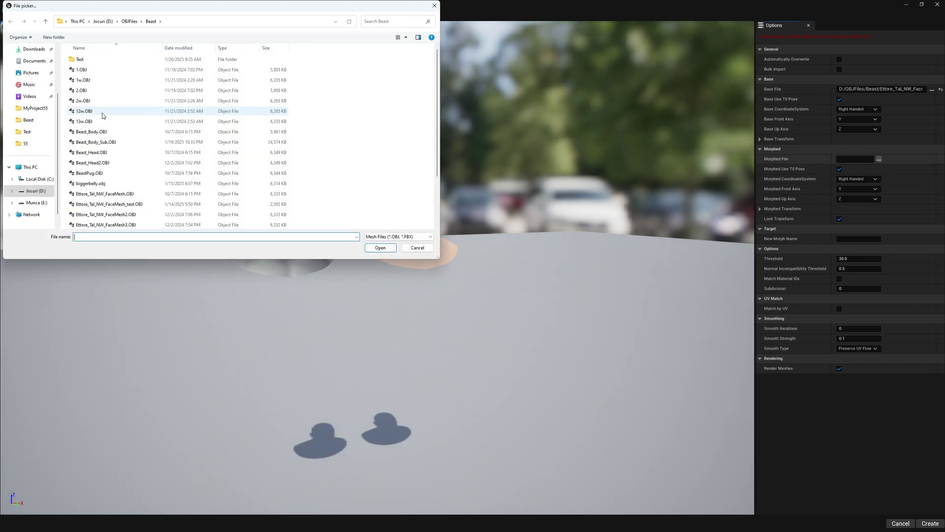
double_click(91, 152)
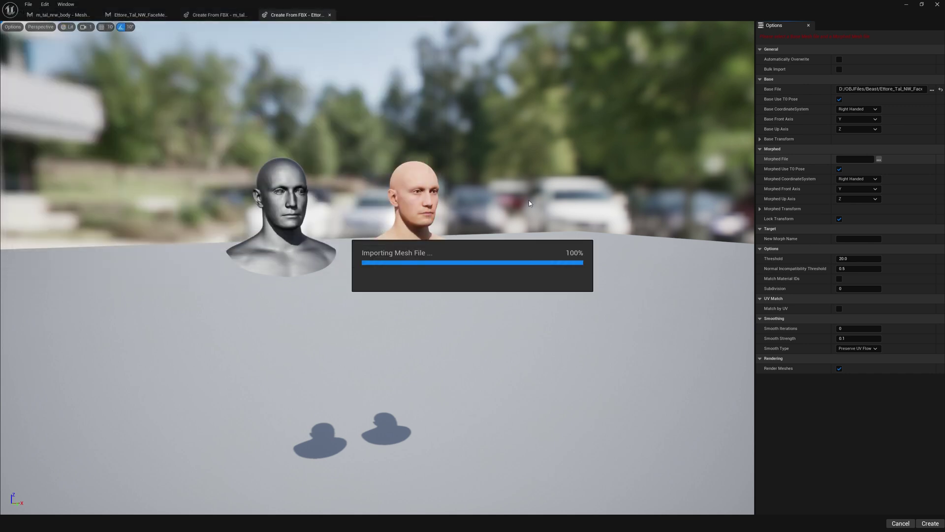
Name the new face morph Beast and create it on Ettore_Tal_NW_FaceMesh.
left_click(859, 239)
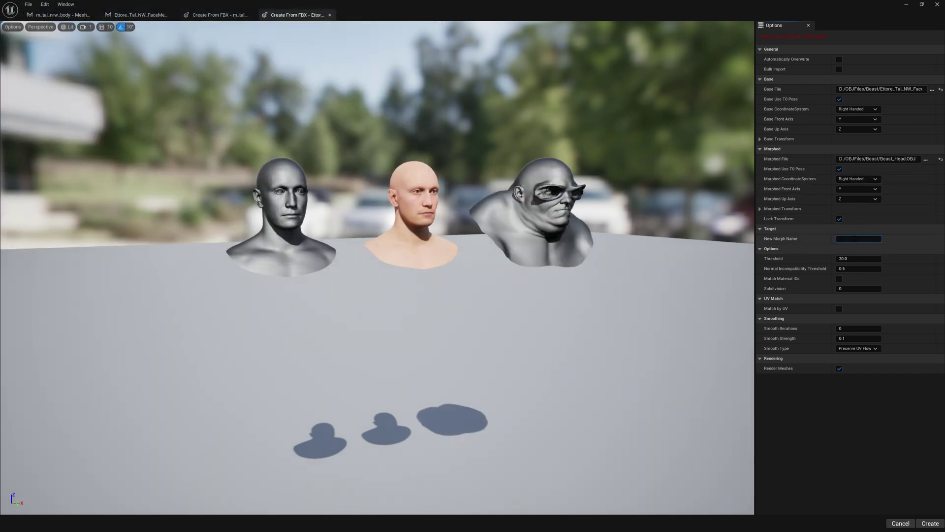
type("Beast")
left_click(930, 523)
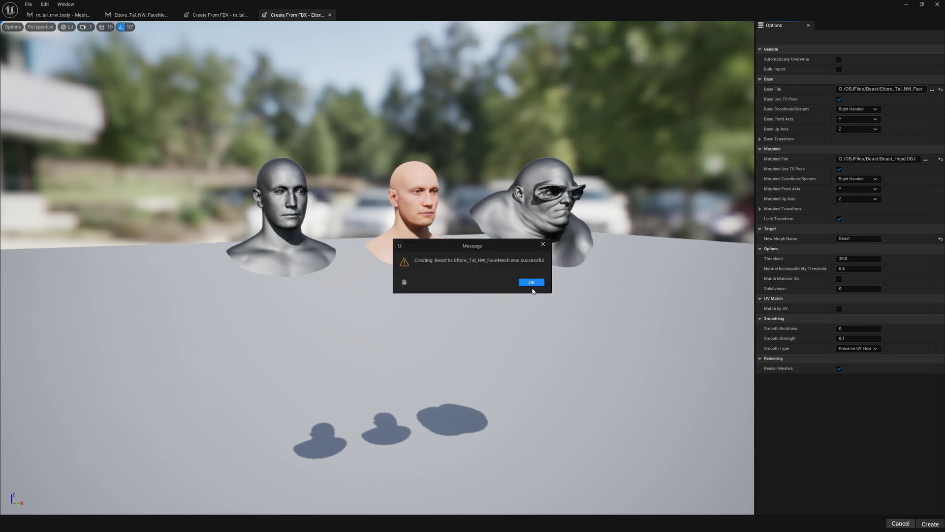
left_click(531, 282)
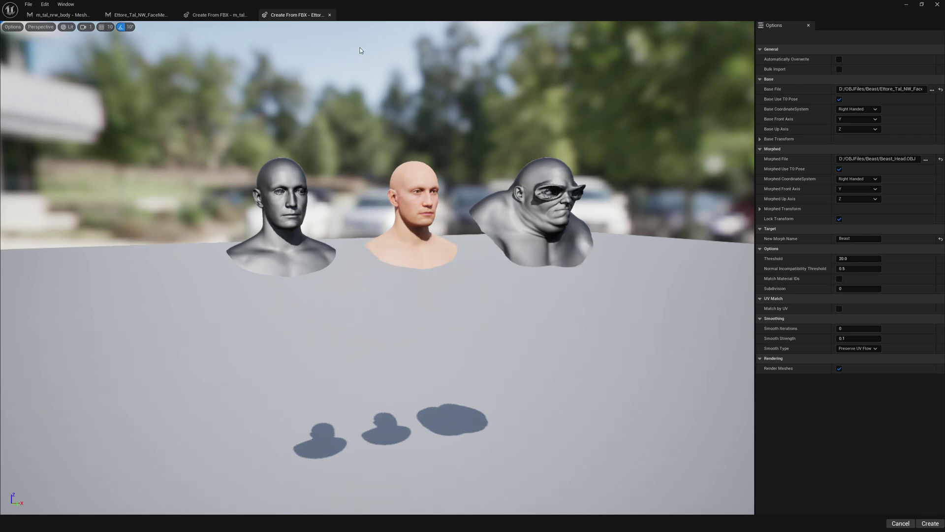
Close both finished morph creation tools and save the face mesh assets.
left_click(329, 15)
left_click(252, 15)
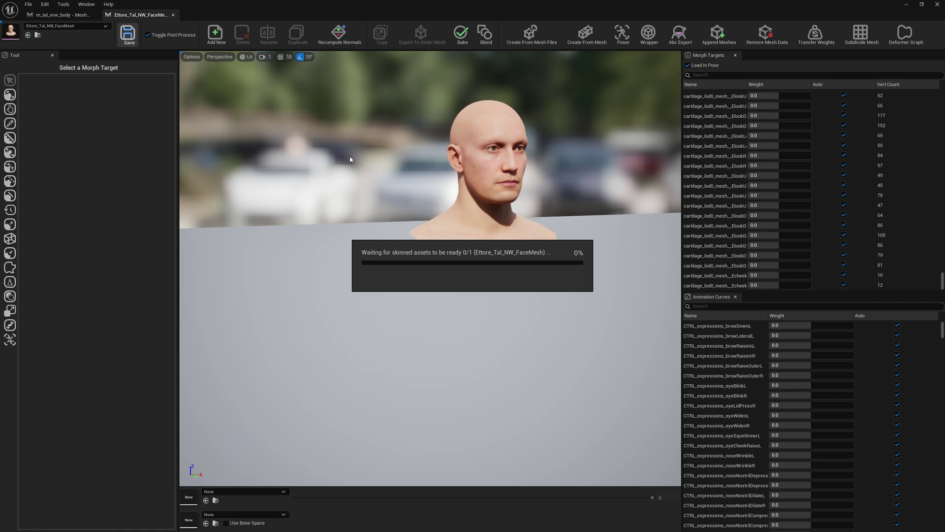
left_click(127, 35)
left_click(494, 353)
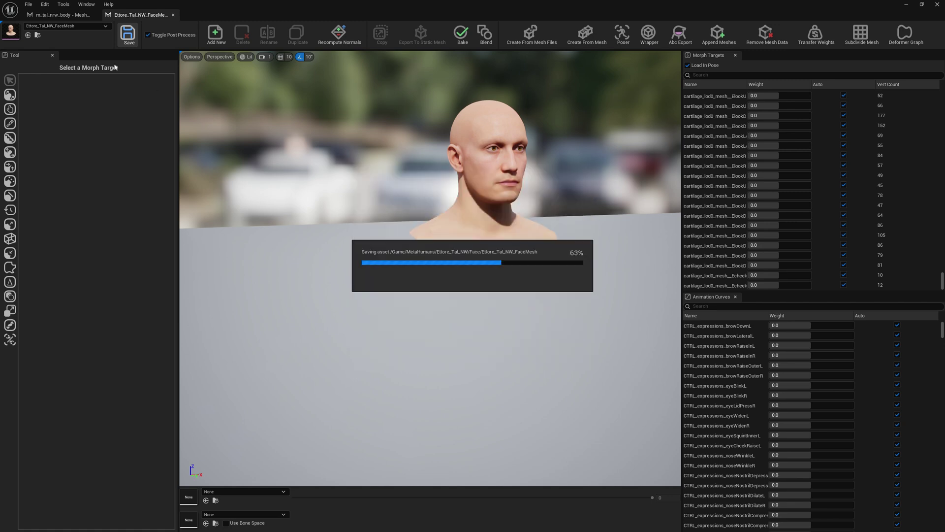
Locate the body mesh's post-process animation blueprint, m_tal_nrw_animbp_Cinematic, and open its AnimGraph.
left_click(67, 17)
left_click(138, 15)
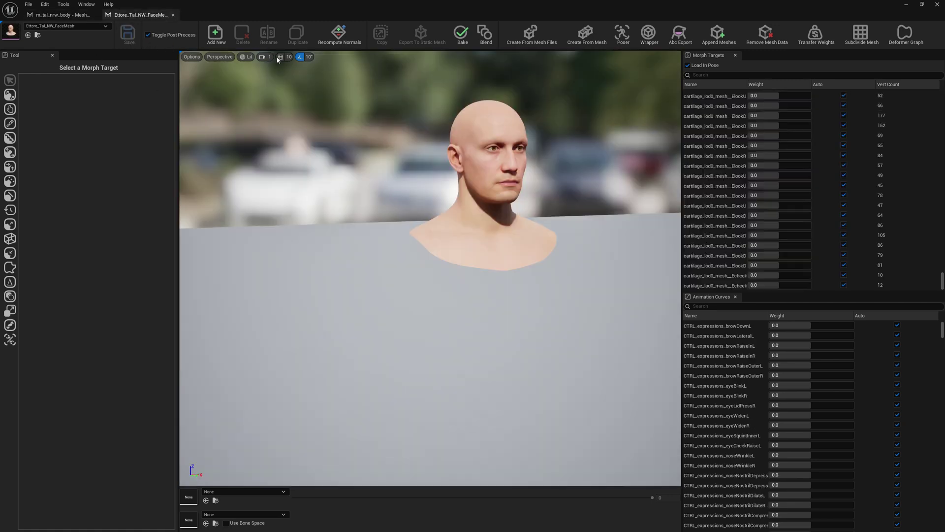
left_click(57, 16)
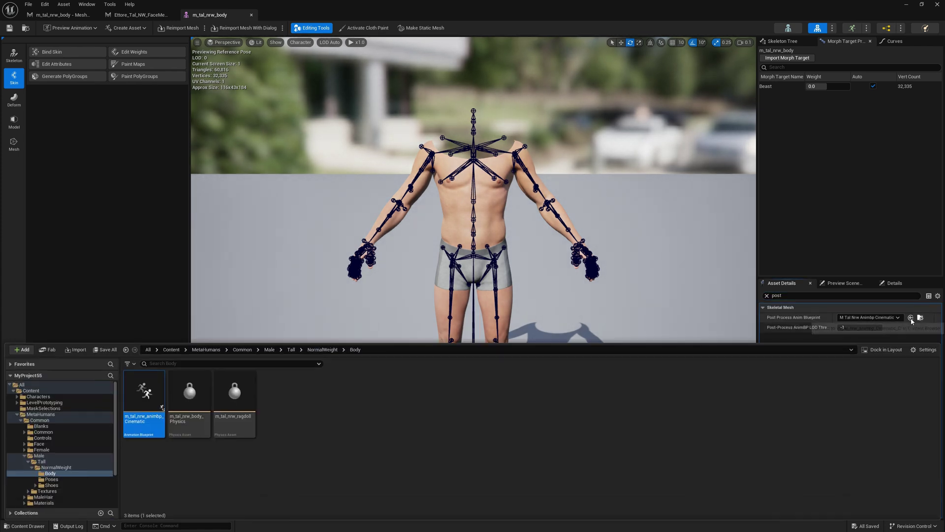
left_click(919, 318)
double_click(148, 397)
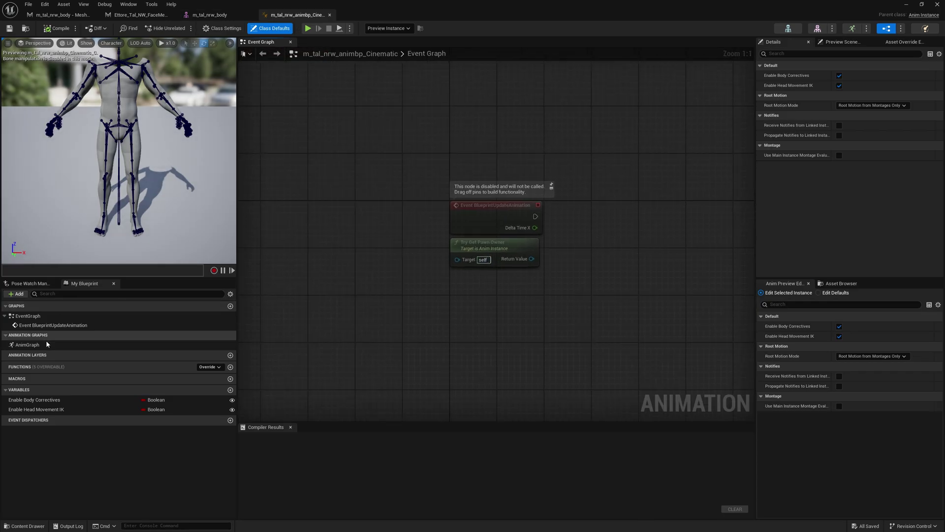
left_click(45, 345)
double_click(46, 345)
Examine the AnimGraph's MetaHuman control rig, the Enable Body Correctives switch and the pose driver groups for arms, legs and fingers.
scroll(530, 229, "up", 4)
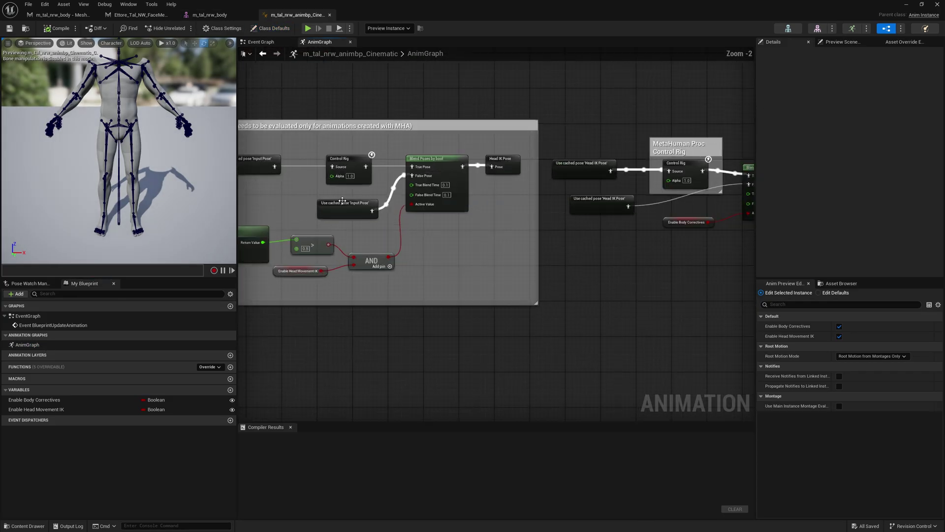
right_click_drag(530, 230, 556, 231)
right_click_drag(721, 194, 464, 179)
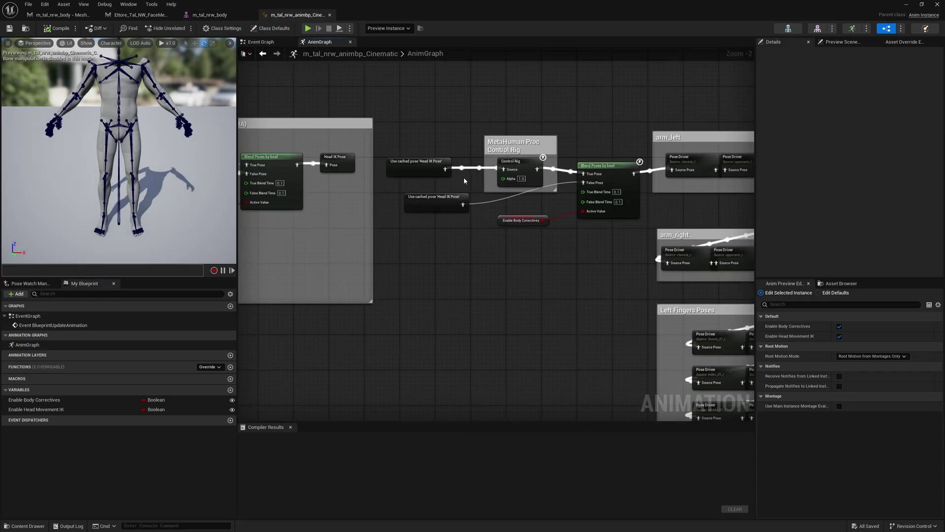
left_click(526, 158)
right_click_drag(557, 180, 451, 175)
right_click(579, 170)
right_click_drag(506, 238, 370, 186)
scroll(436, 193, "down", 3)
left_click_drag(415, 94, 632, 362)
left_click(625, 375)
right_click_drag(392, 214, 576, 215)
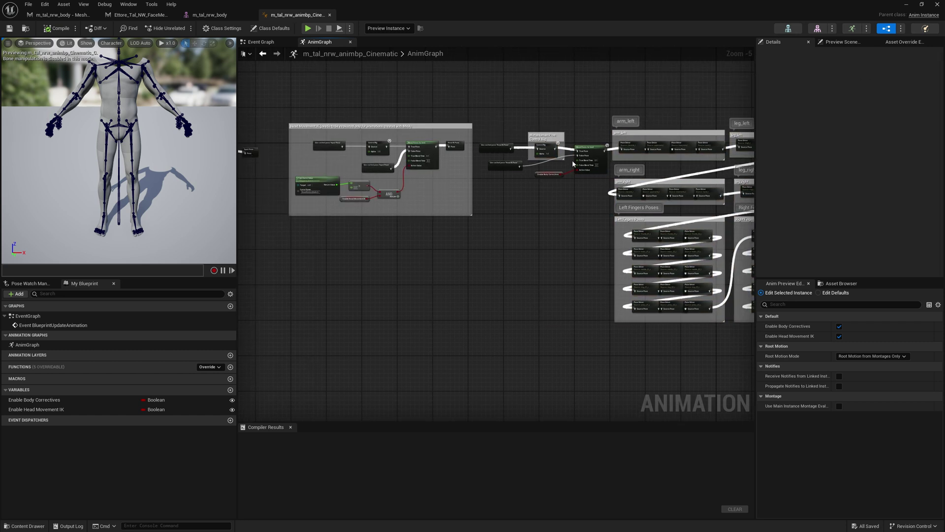
right_click_drag(551, 194, 530, 187)
scroll(543, 182, "up", 2)
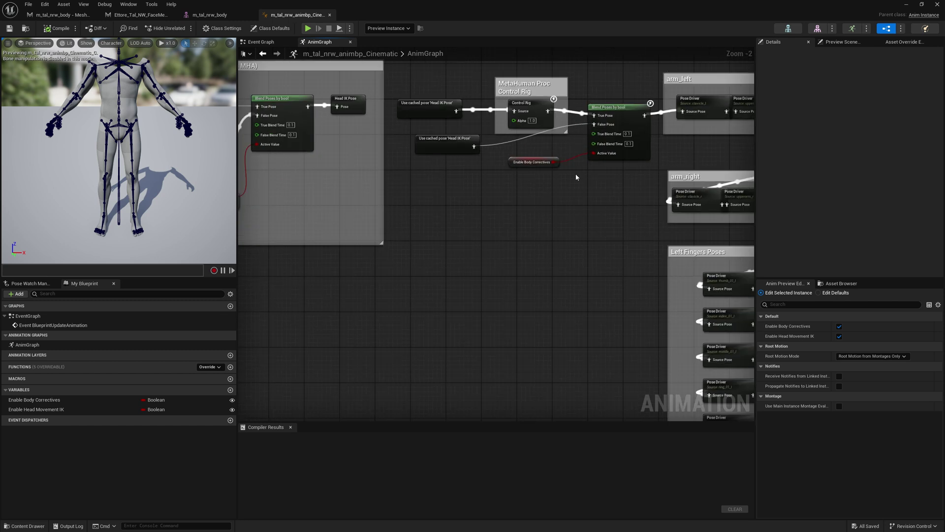
scroll(575, 177, "down", 3)
scroll(578, 185, "up", 3)
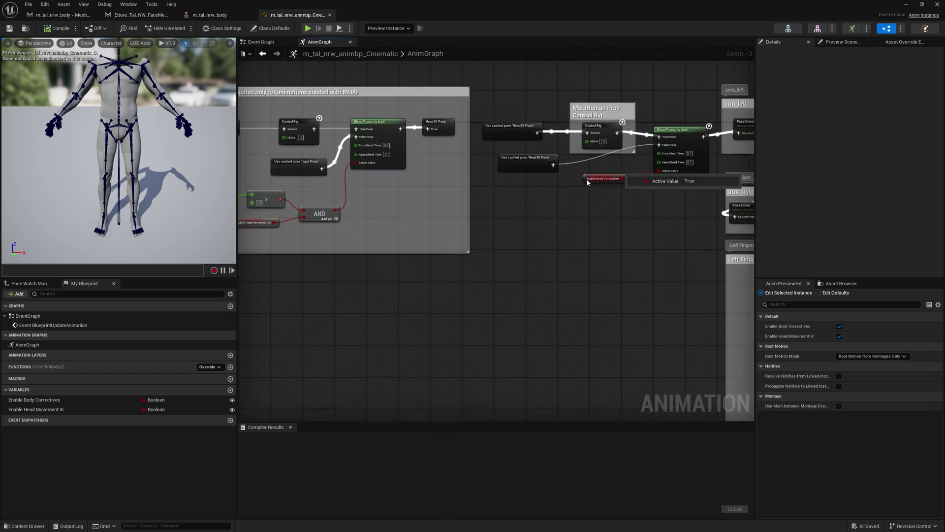
left_click(583, 179)
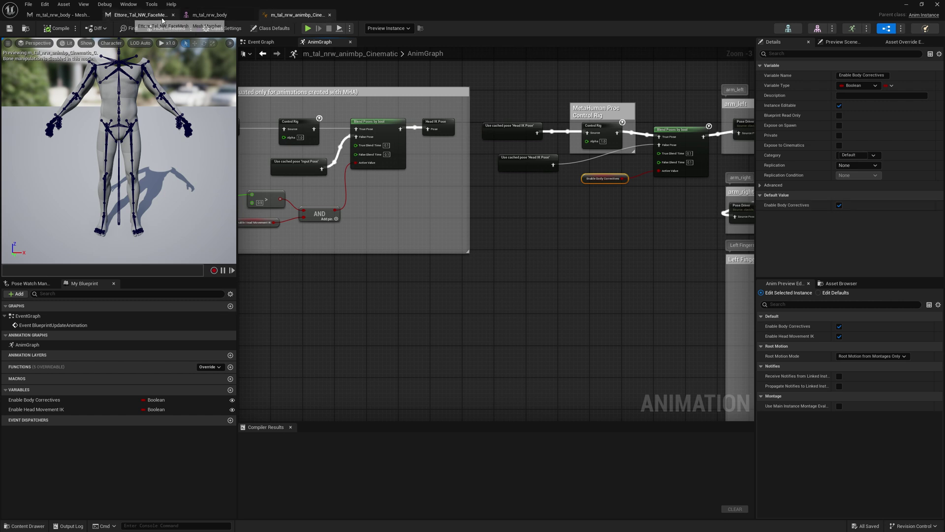
left_click(936, 4)
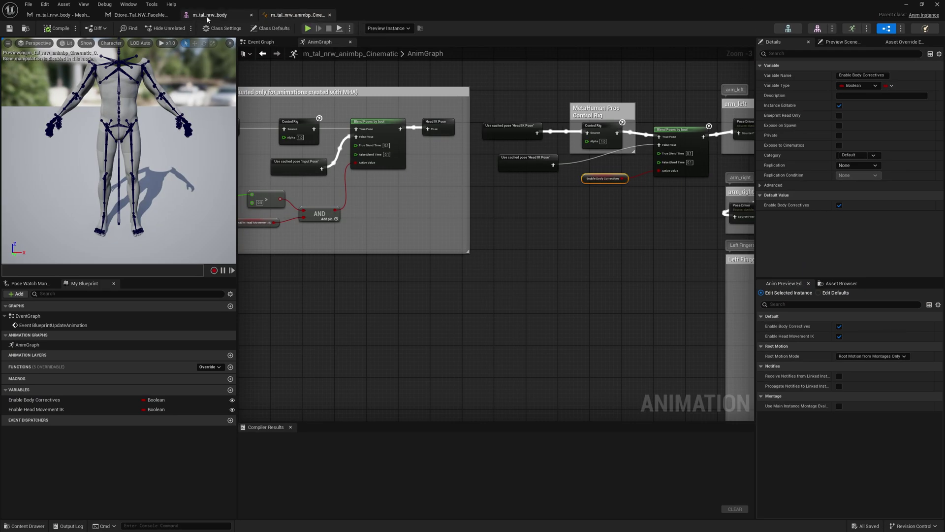
Duplicate the body's post-process animation blueprint as a backup named m_tal_nrw_animbp_Cinematic_Orig.
left_click(212, 16)
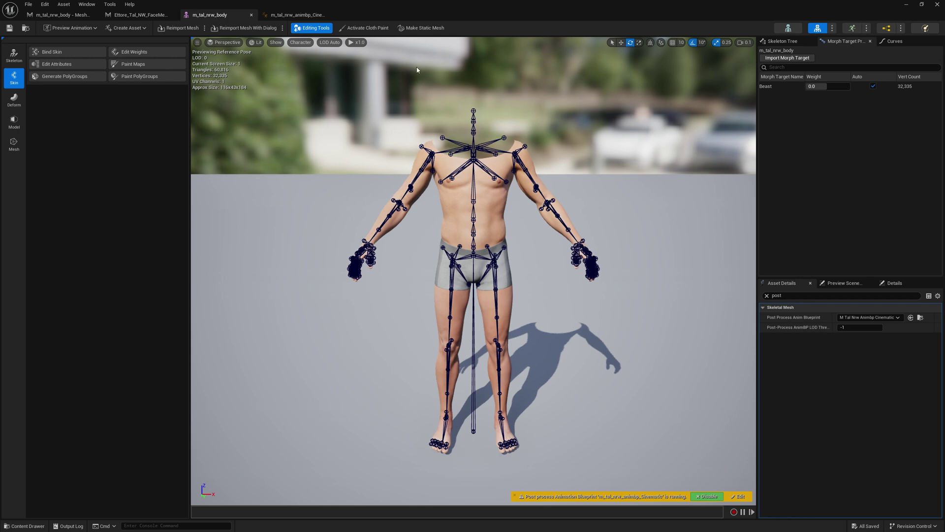
left_click(920, 318)
right_click(147, 391)
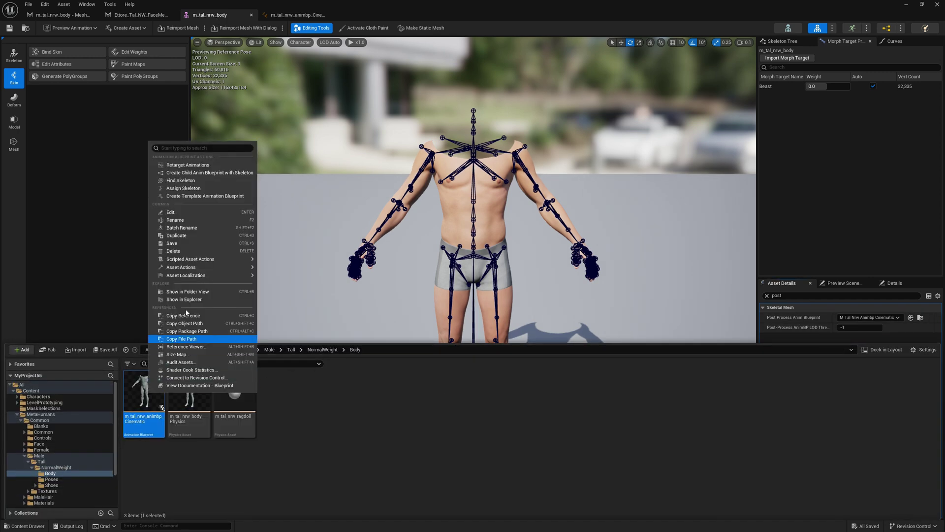
left_click(193, 234)
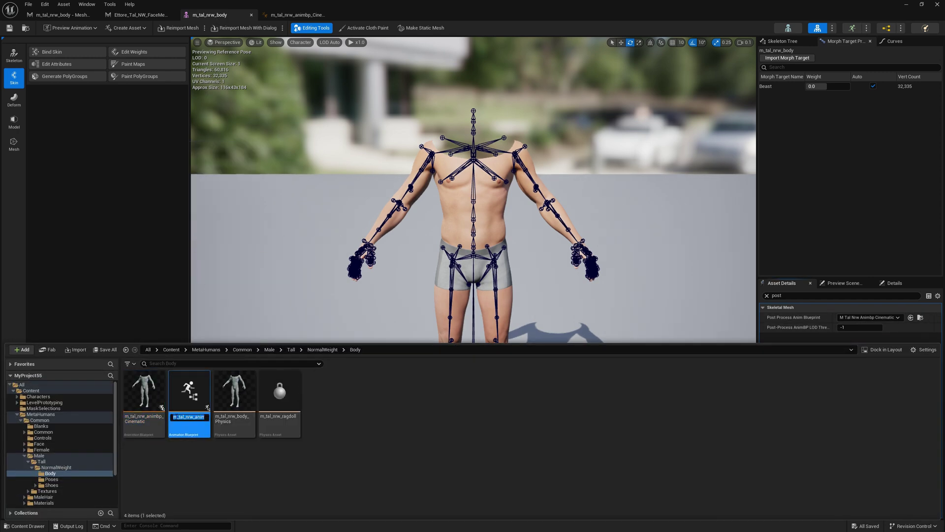
key("End")
key("BackSpace")
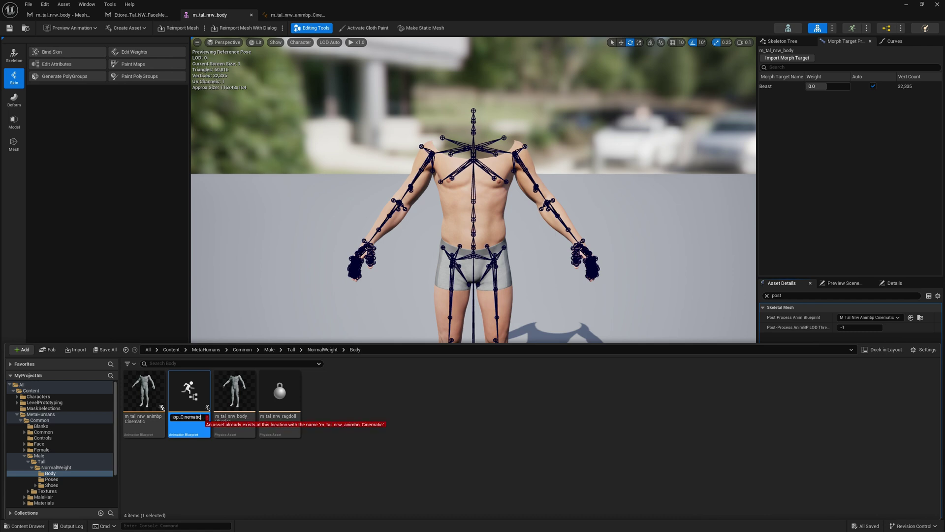
type("_0")
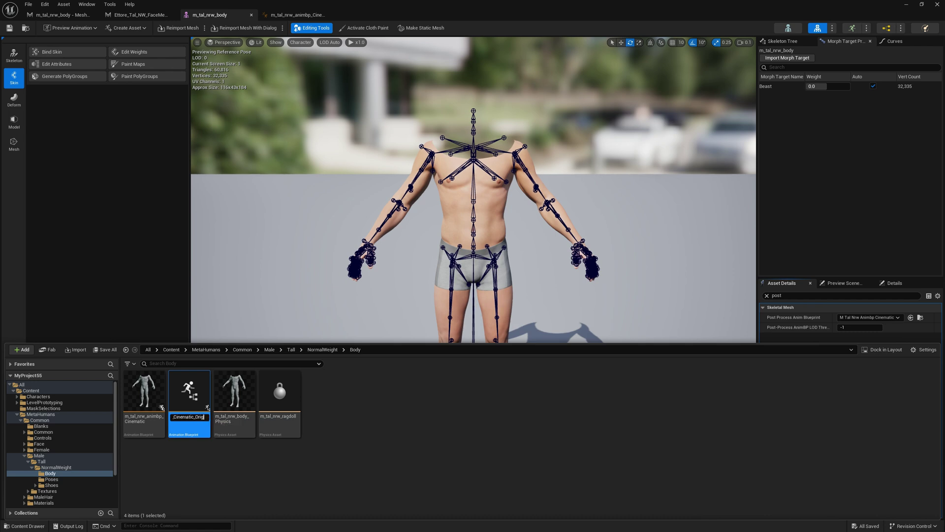
type("rig")
key("Return")
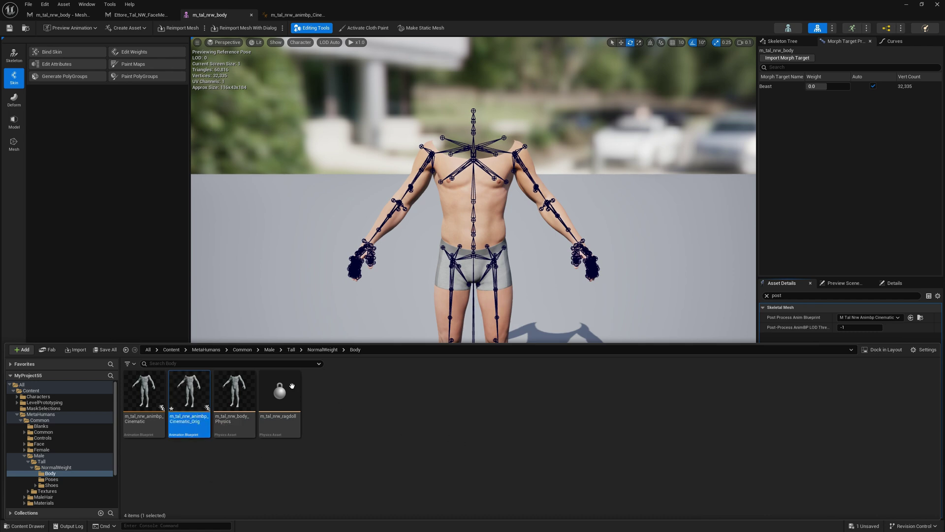
Save the duplicated m_tal_nrw_animbp_Cinematic_Orig animation blueprint.
left_click(104, 349)
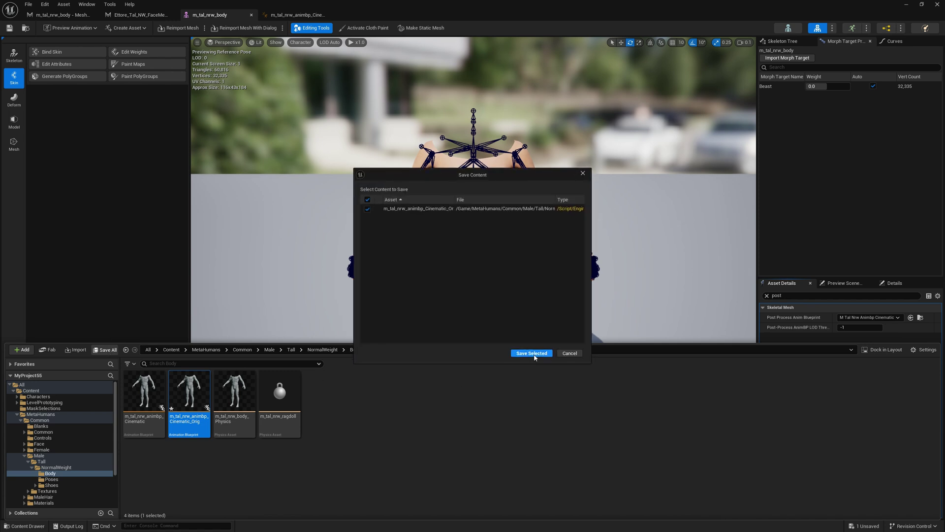
left_click(531, 353)
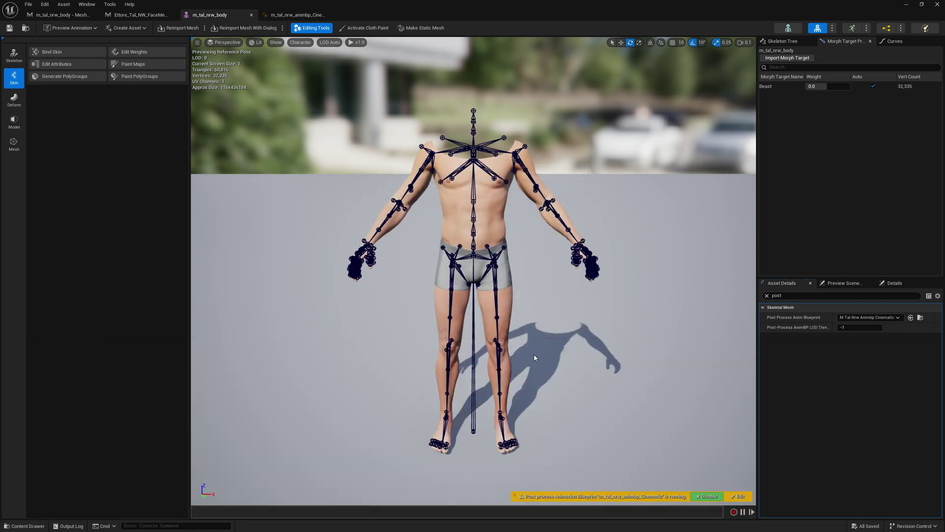
Open the Poser for m_tal_nrw_body with Ettore_Tal_NW_FaceMesh as reference mesh and the post process blueprint disabled.
left_click(57, 17)
left_click(621, 33)
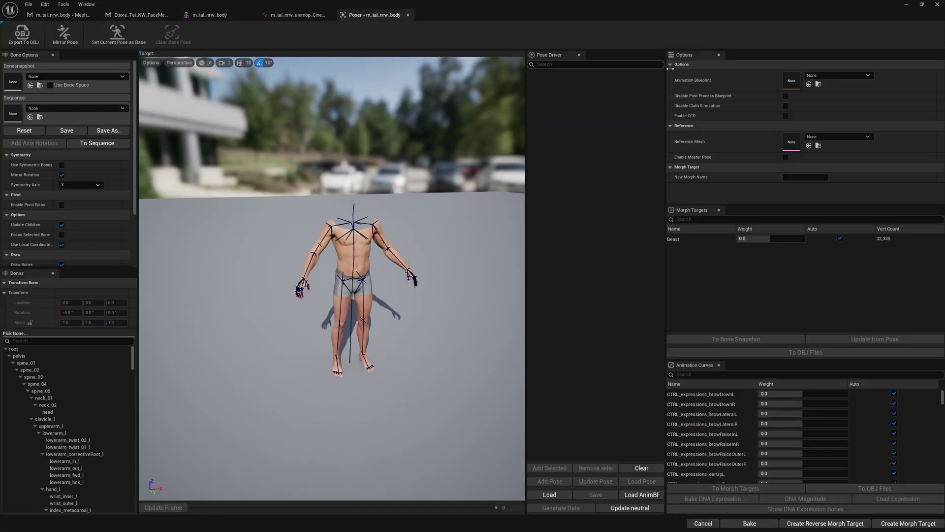
left_click(830, 136)
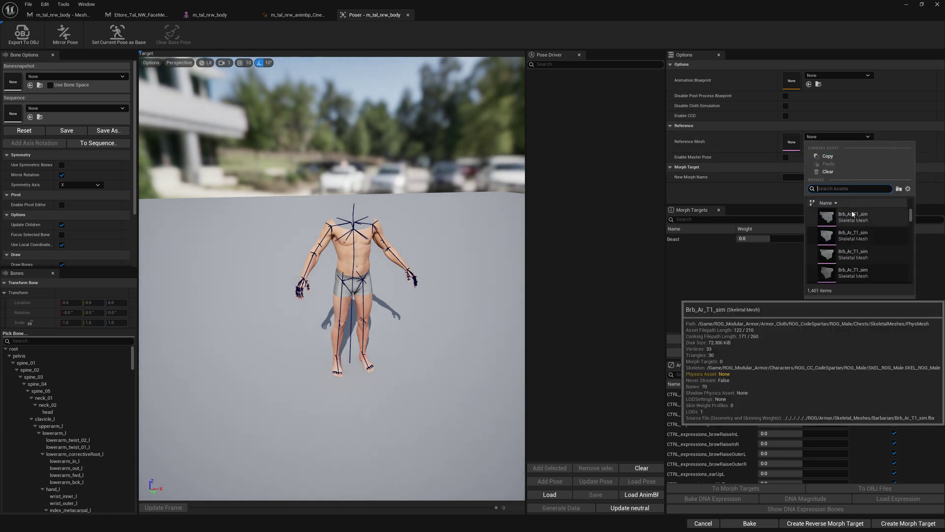
type("ett")
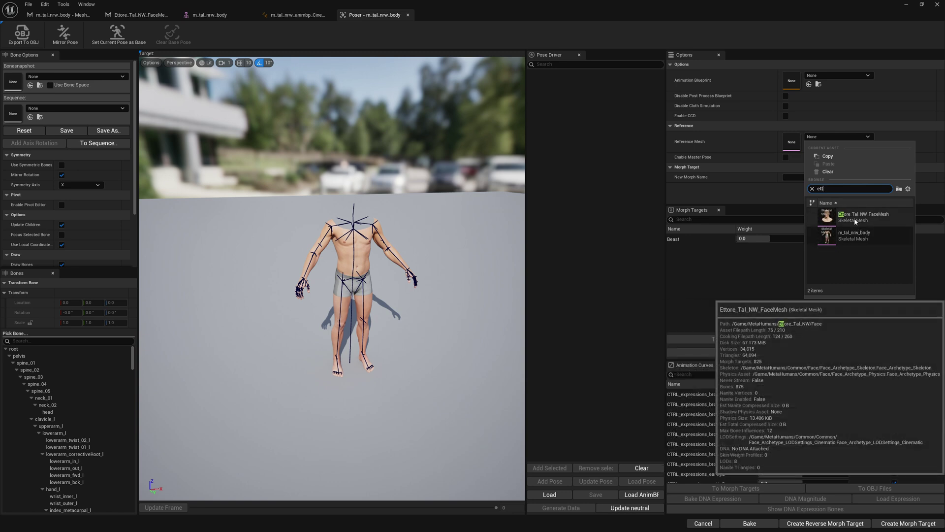
left_click(854, 218)
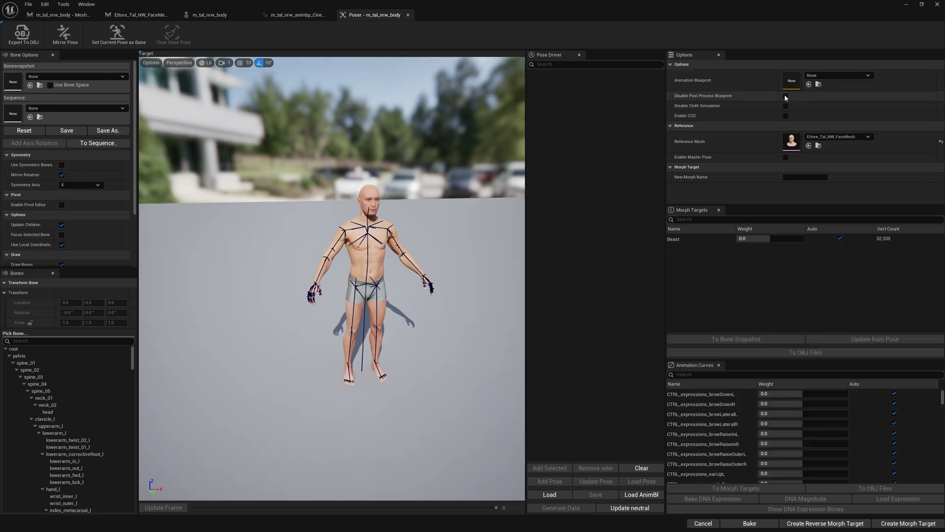
left_click(785, 96)
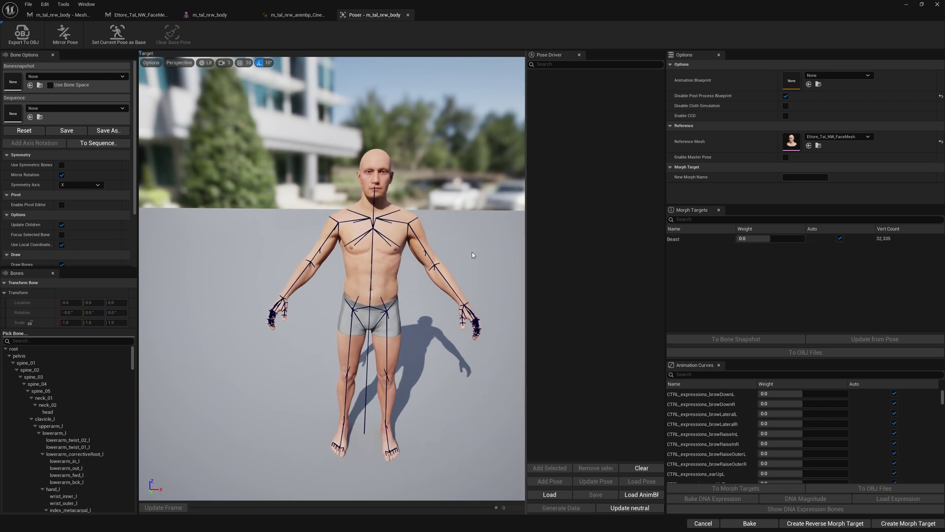
Create a bone snapshot from the body's Beast morph target, including the reference mesh, and save it as BoneSnapshot_Full.
left_click(683, 241)
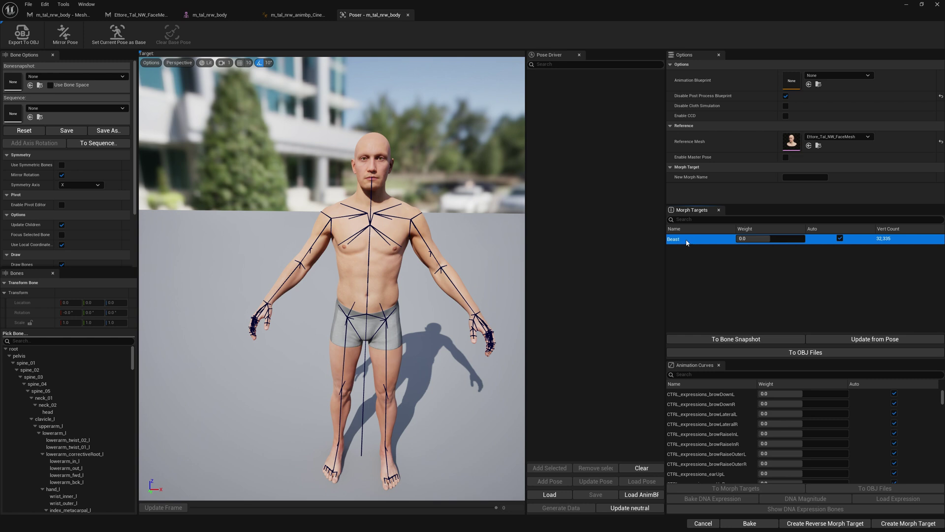
left_click(682, 339)
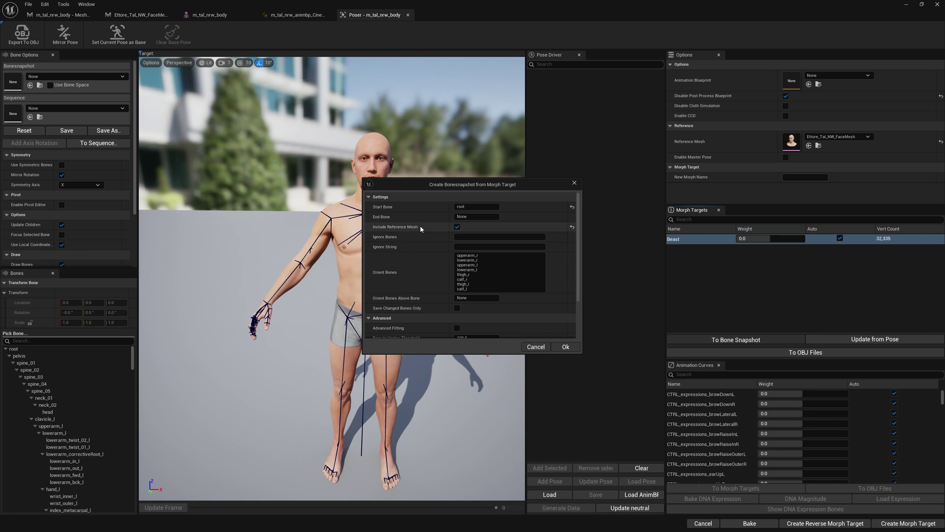
scroll(420, 236, "down", 3)
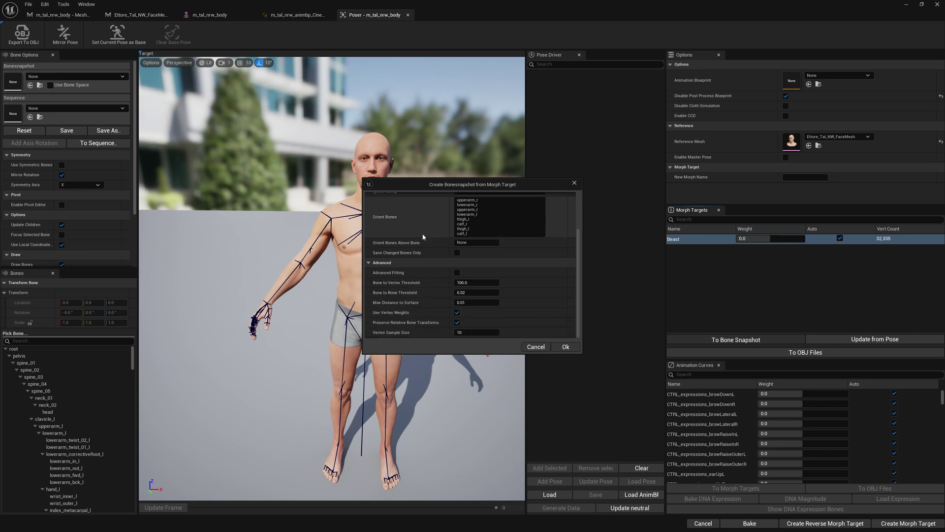
left_click(568, 349)
left_click(386, 381)
type("Ful")
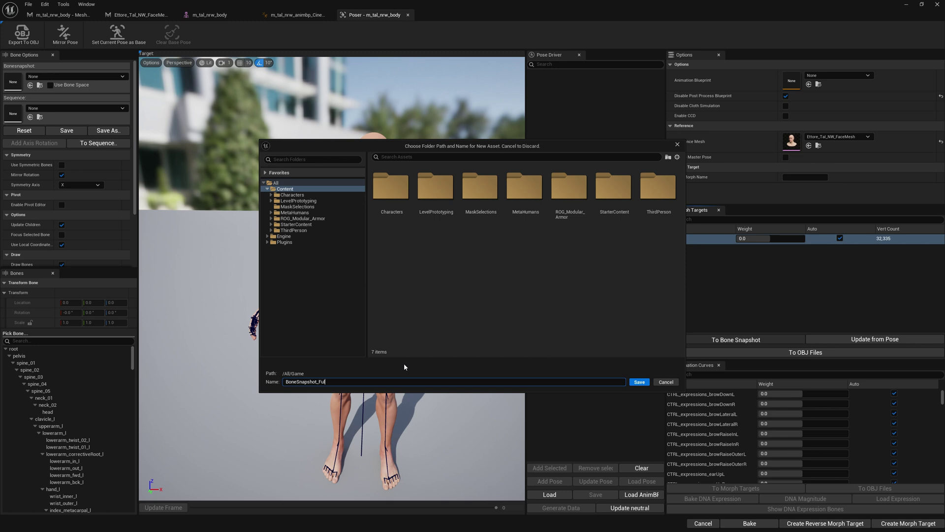
type("l")
left_click(639, 382)
left_click(524, 283)
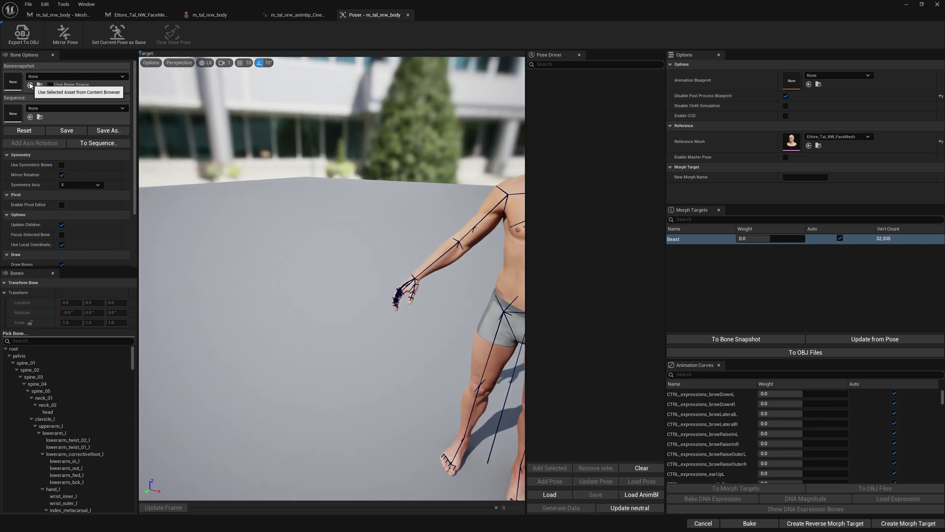
Load BoneSnapshot_Full onto the body and update its Beast morph target from that pose.
left_click(30, 85)
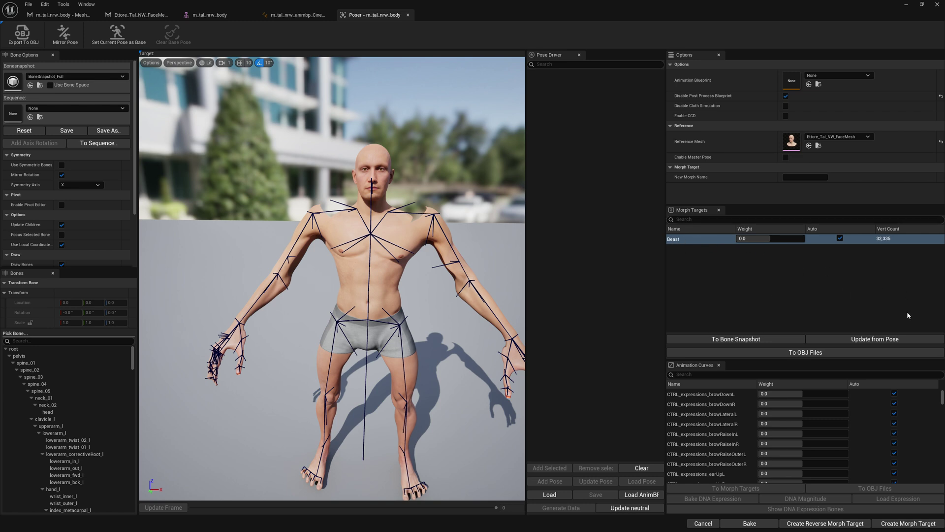
left_click(845, 339)
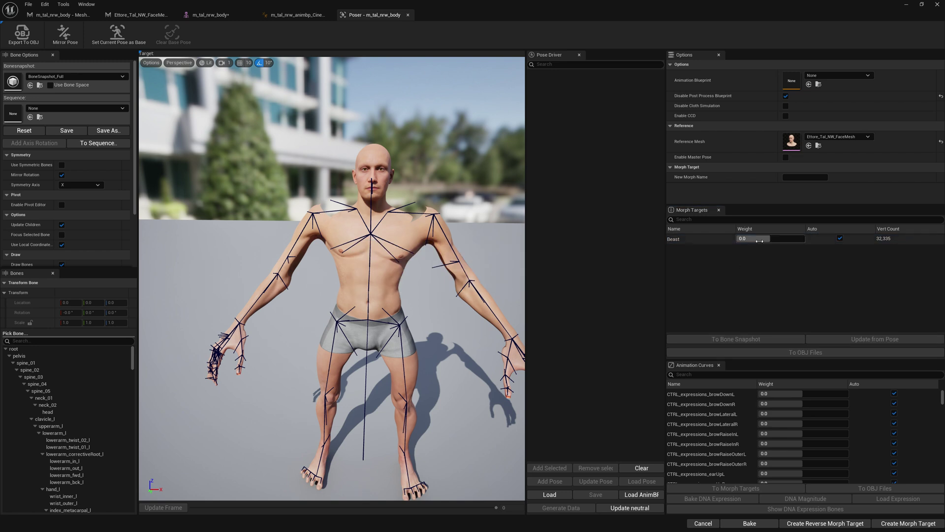
Set the body's Beast morph weight to 1.0 and bake the result into the reference skeleton and mesh data.
left_click(746, 523)
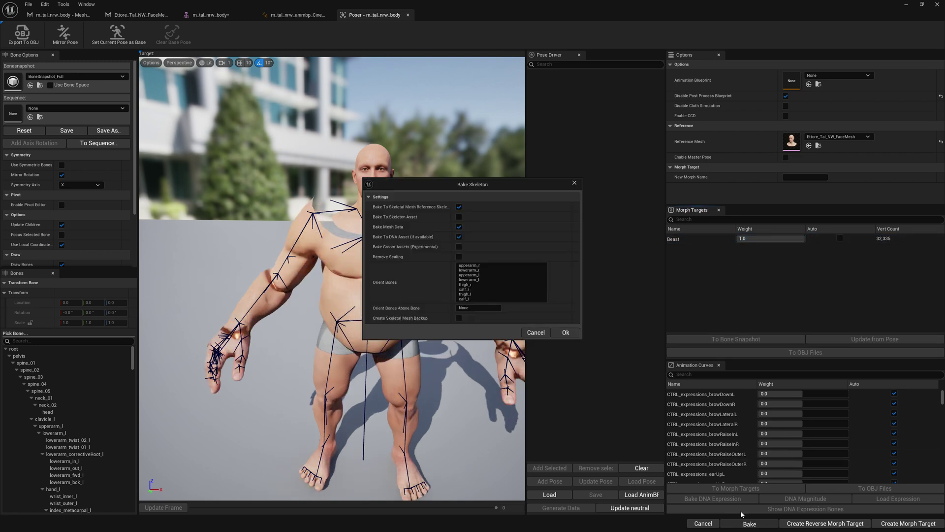
left_click(567, 332)
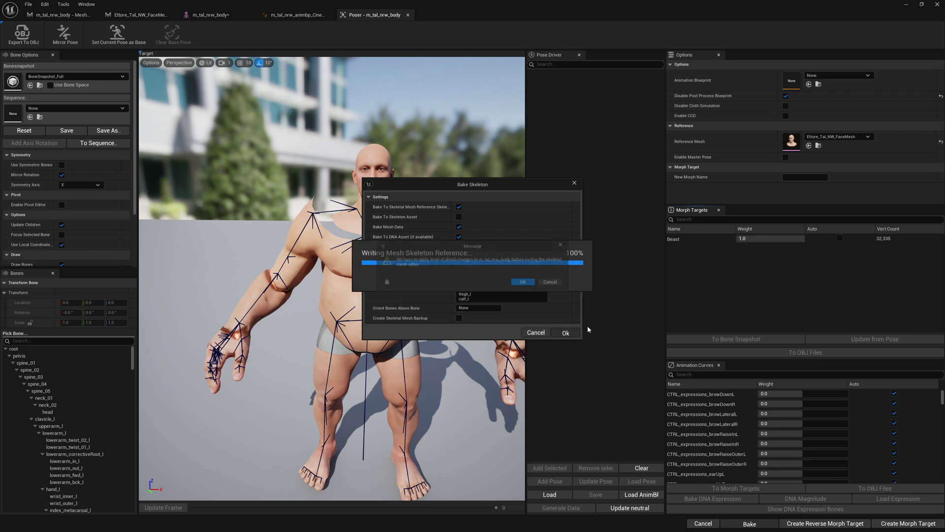
left_click(523, 284)
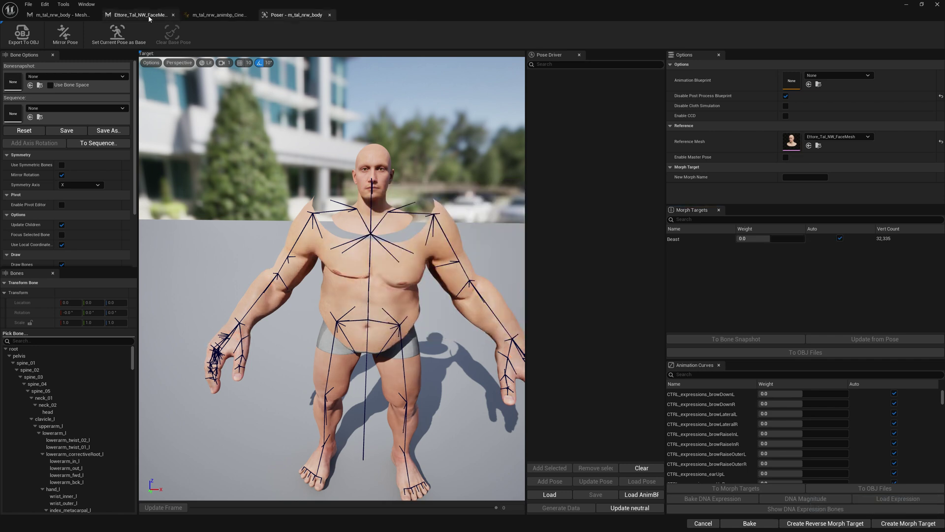
Open the Poser for Ettore_Tal_NW_FaceMesh, load BoneSnapshot_Full and update the Beast morph target from the pose.
left_click(132, 15)
left_click(623, 35)
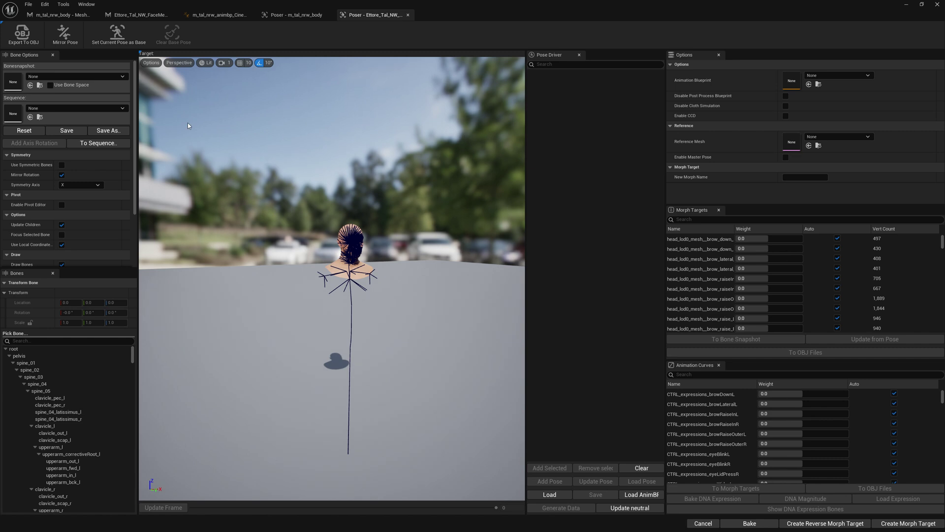
left_click(41, 85)
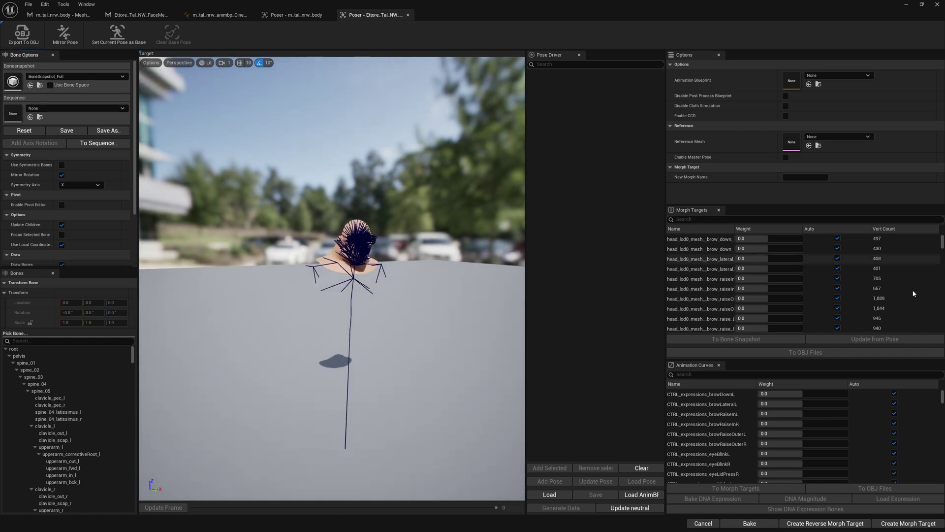
left_click_drag(942, 243, 942, 328)
left_click(681, 328)
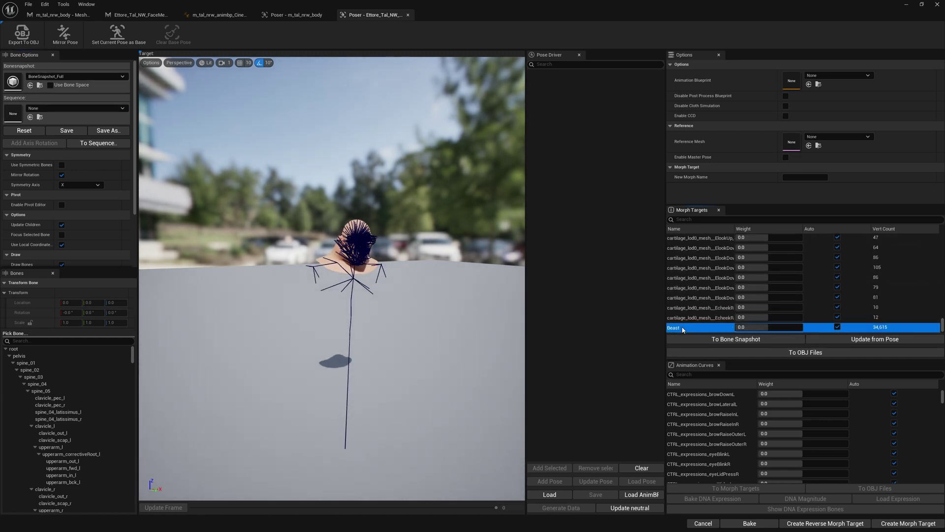
left_click(851, 340)
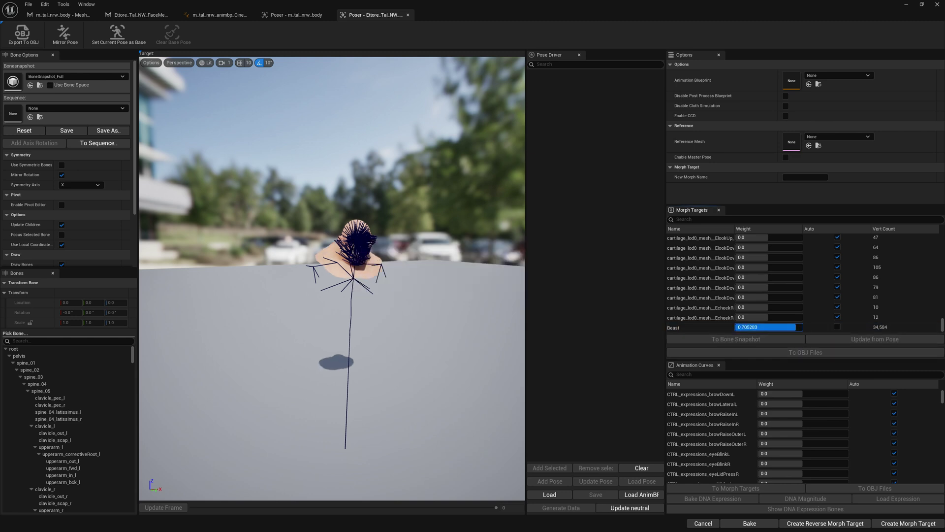
Set the face mesh's Beast morph weight to 1.0 and bake it into the reference skeleton and mesh data.
left_click(749, 524)
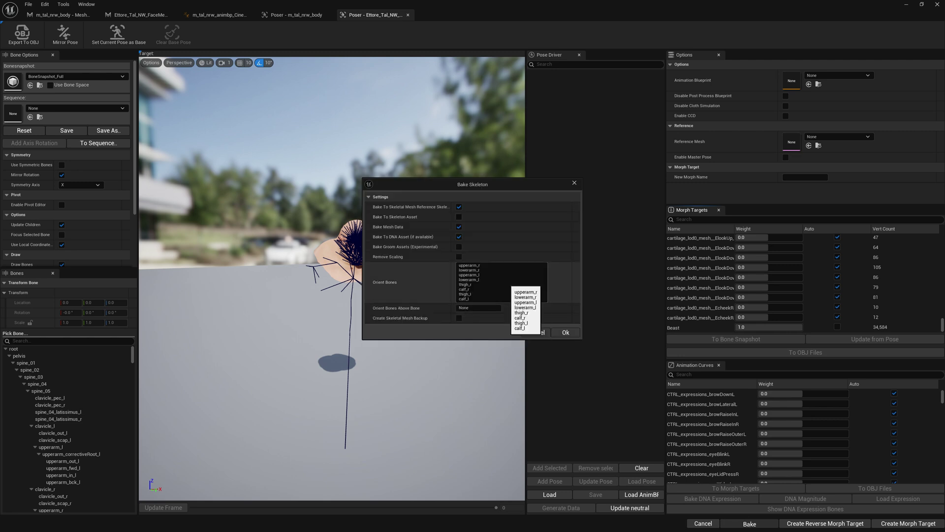
left_click(576, 334)
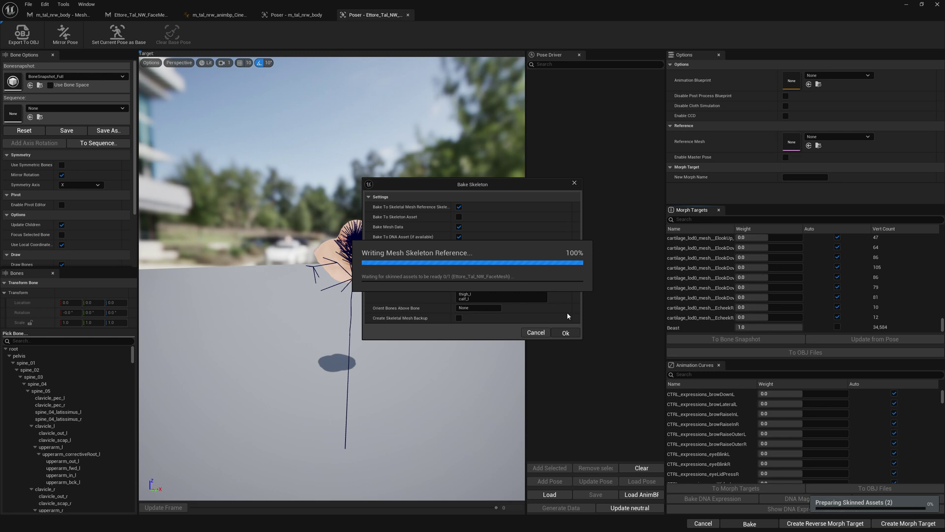
mouse_move(374, 293)
right_mouse_down()
mouse_move(335, 283)
mouse_move(373, 292)
right_mouse_up()
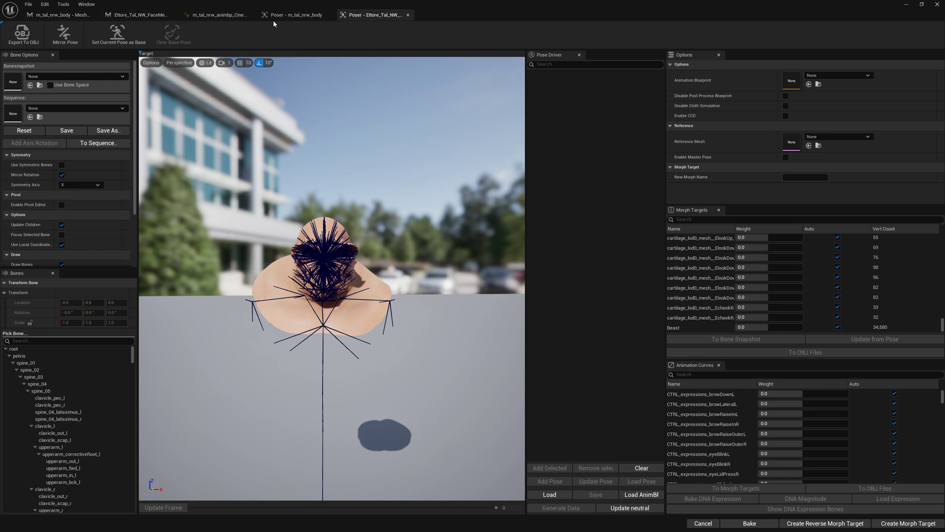
Clear and reassign Ettore_Tal_NW_FaceMesh as the reference mesh in the body's Poser.
left_click(289, 18)
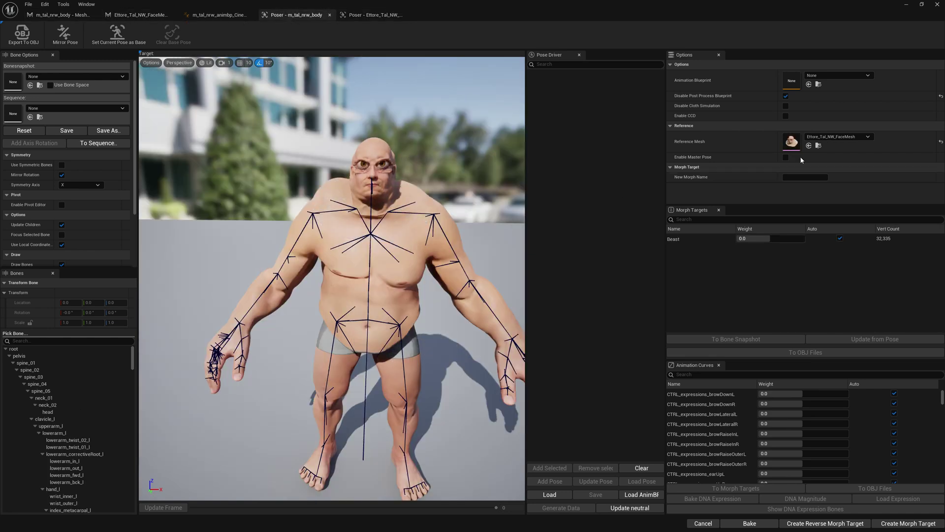
left_click(837, 137)
left_click(823, 179)
left_click(826, 138)
left_click(860, 214)
Compare the baked body with its post process blueprint enabled and disabled, leaving the blueprint disabled.
right_click_drag(458, 249, 365, 251)
left_click(786, 97)
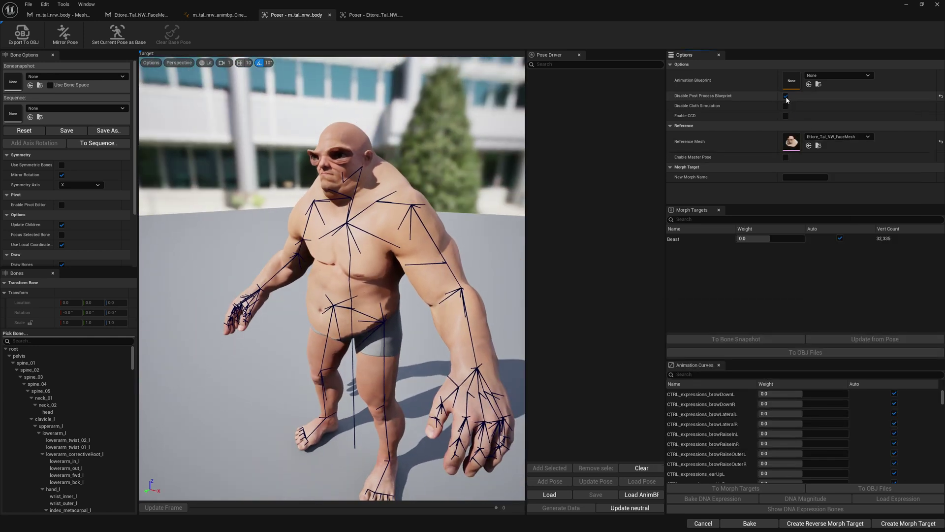
left_click(785, 96)
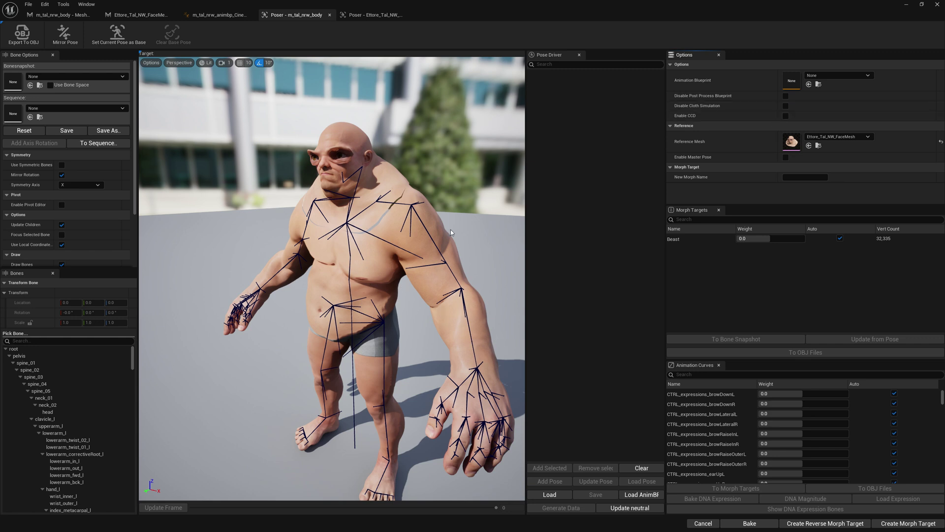
left_click(786, 97)
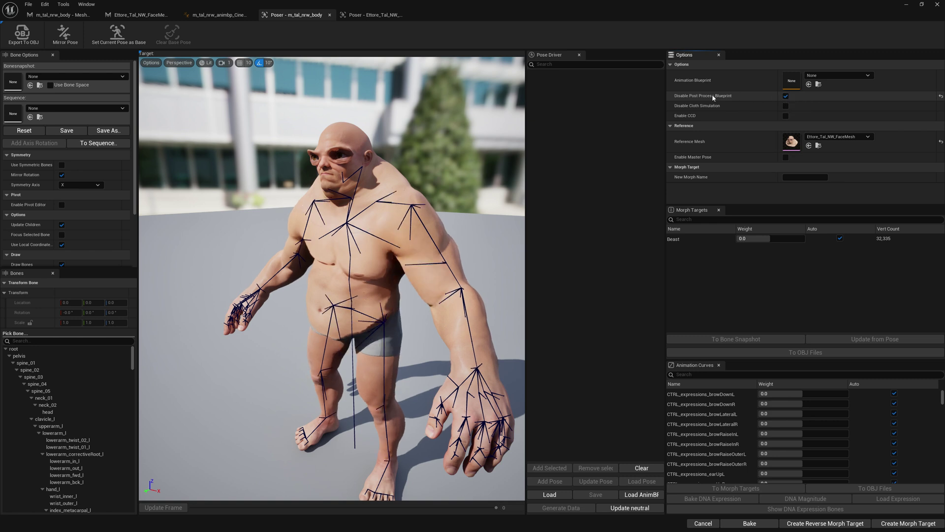
Save the face mesh's current pose from the root bone as a bone snapshot named BoneSnapshot_Head.
left_click(377, 15)
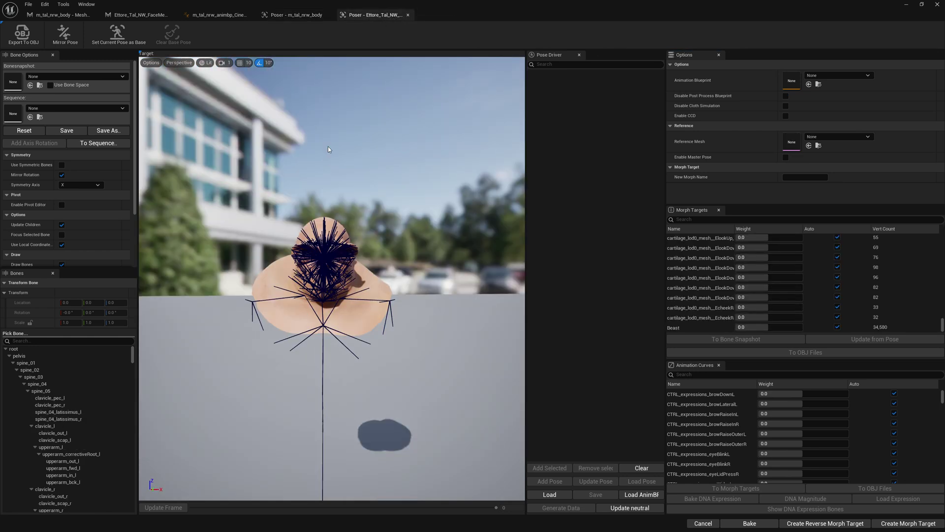
left_click(64, 132)
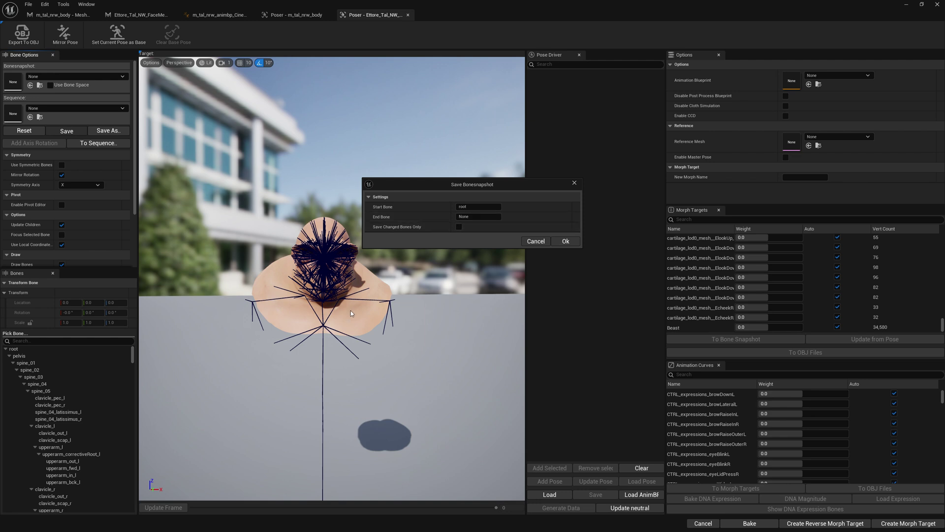
left_click(566, 242)
left_click(355, 382)
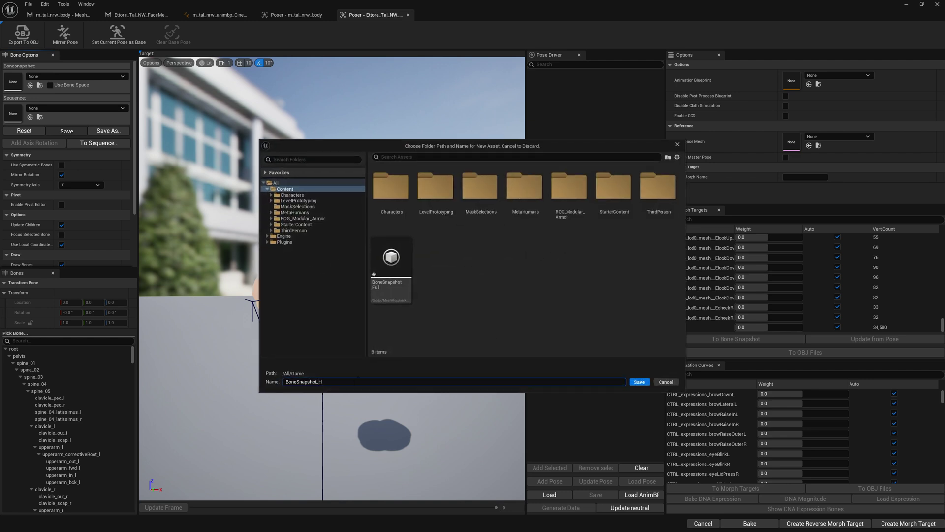
type("Head")
left_click(640, 382)
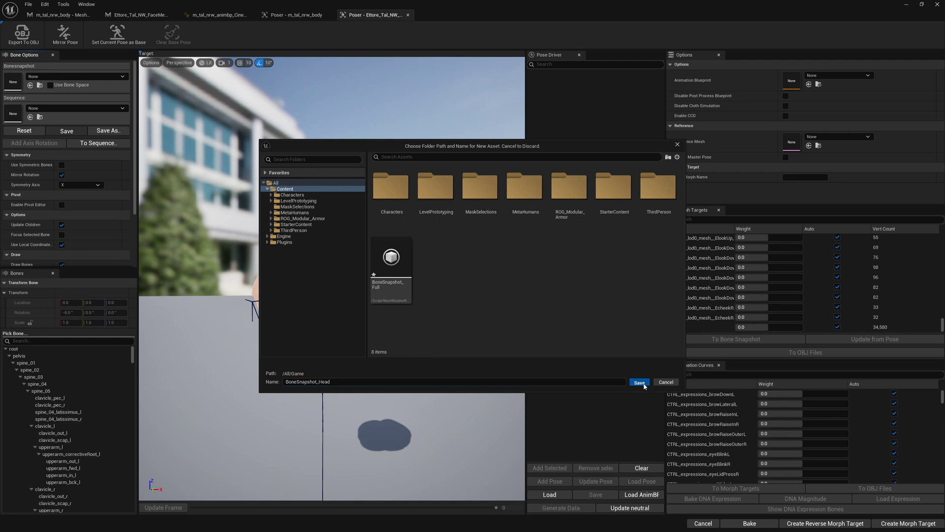
left_click(523, 282)
Load BoneSnapshot_Head as the bone snapshot in the m_tal_nrw_body Poser.
left_click(296, 15)
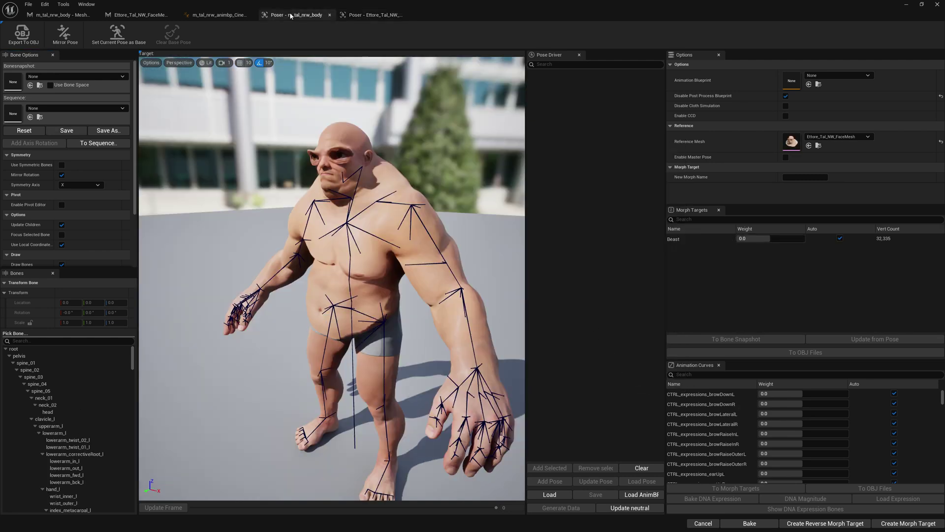
left_click(57, 77)
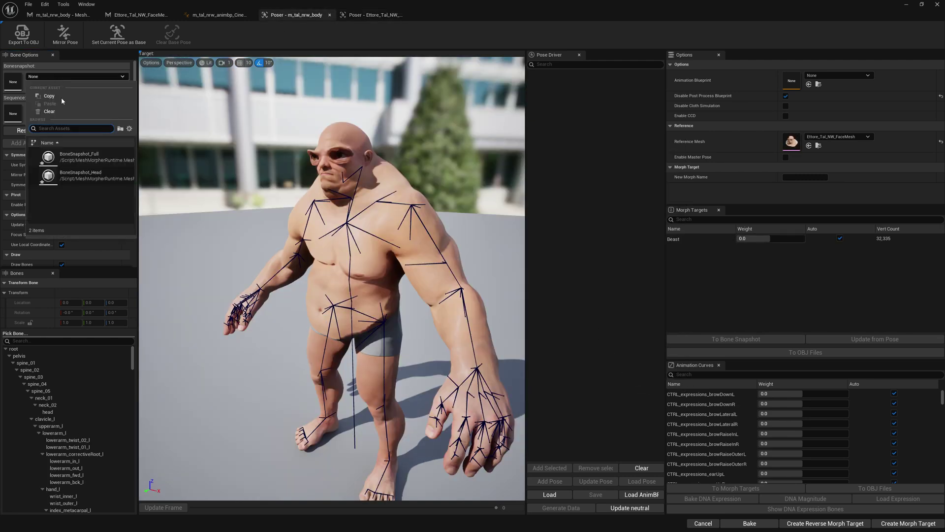
left_click(87, 176)
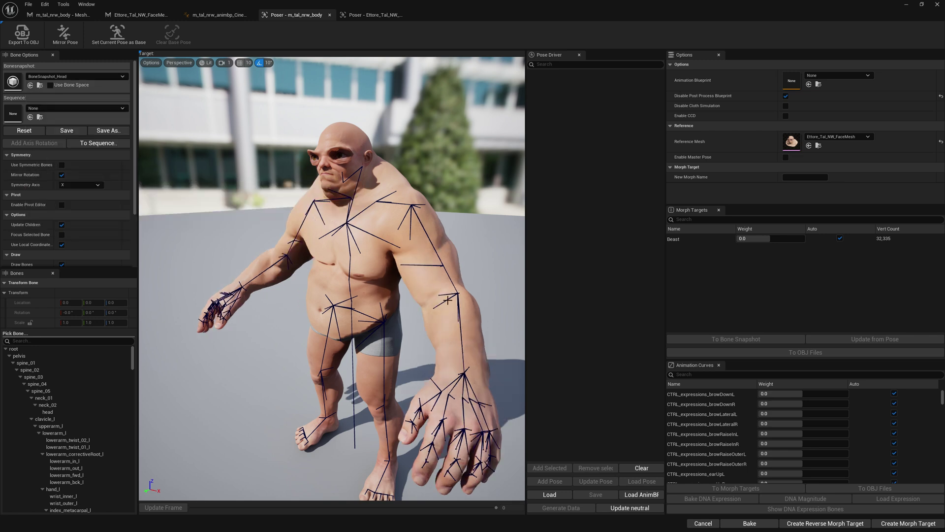
Reset the body's pose and load BoneSnapshot_Head again as the bone snapshot.
left_click(24, 131)
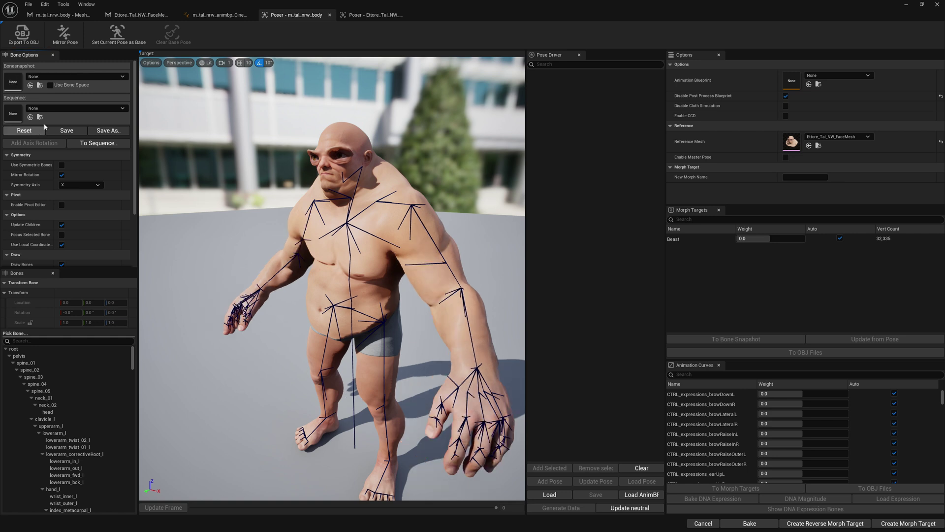
left_click(72, 75)
left_click(89, 178)
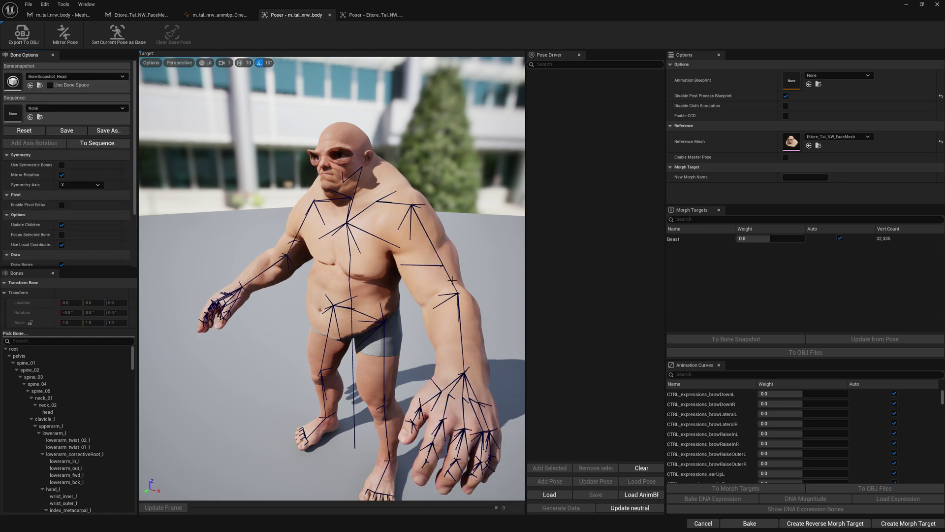
Bake the BoneSnapshot_Head pose into the body mesh and confirm the bake.
right_click_drag(383, 209, 438, 230)
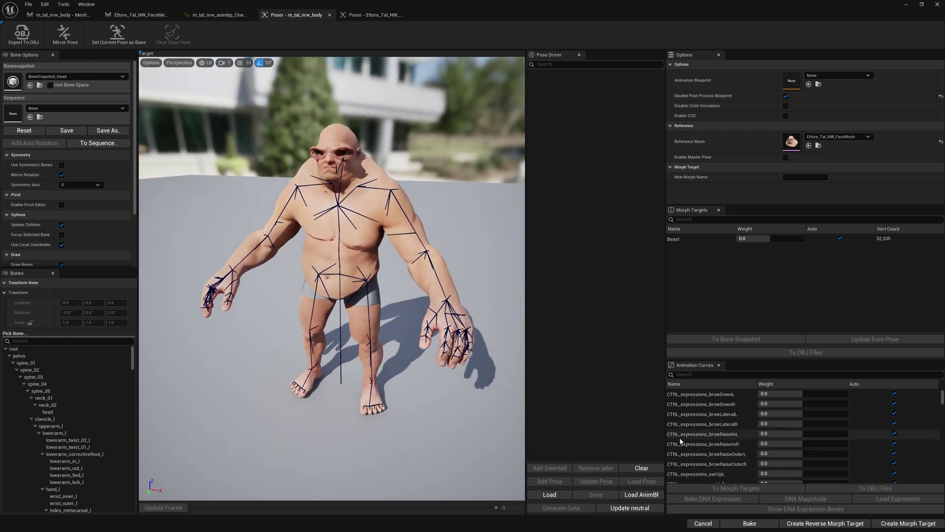
left_click(748, 523)
left_click(565, 333)
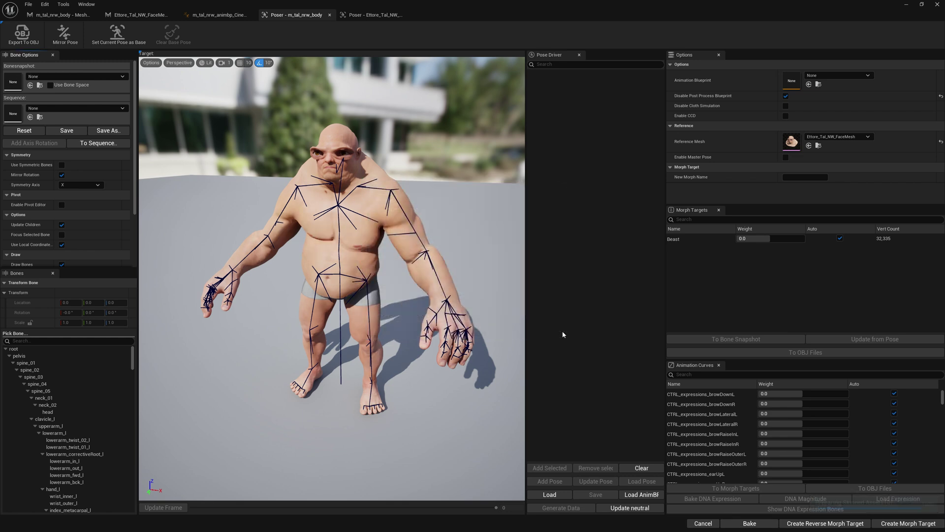
Compare the newly baked body with its post process blueprint enabled and disabled, leaving the blueprint disabled.
right_click_drag(340, 276, 384, 251)
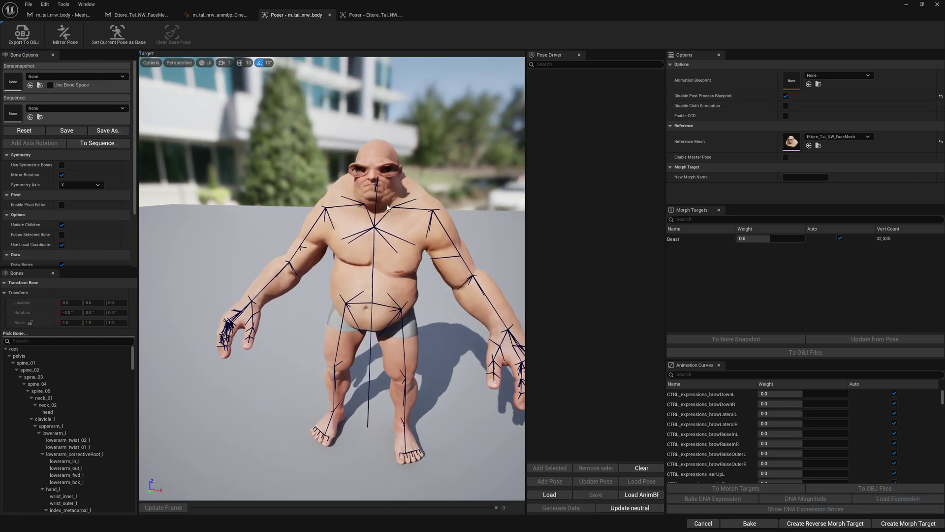
right_click_drag(345, 276, 370, 261)
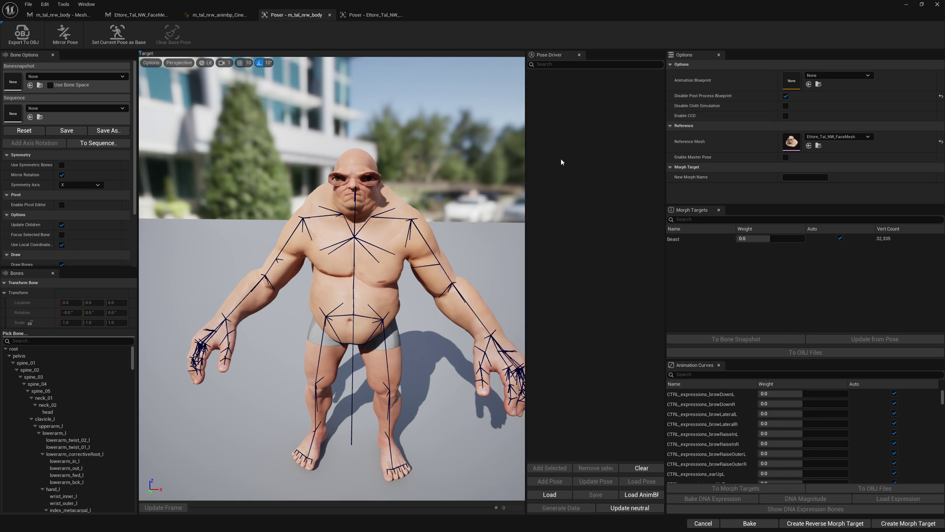
left_click(786, 96)
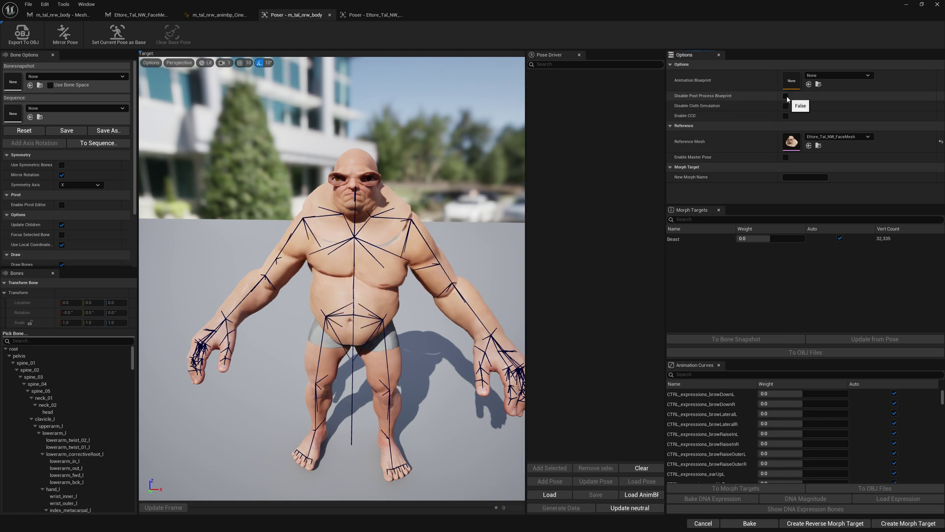
left_click(785, 96)
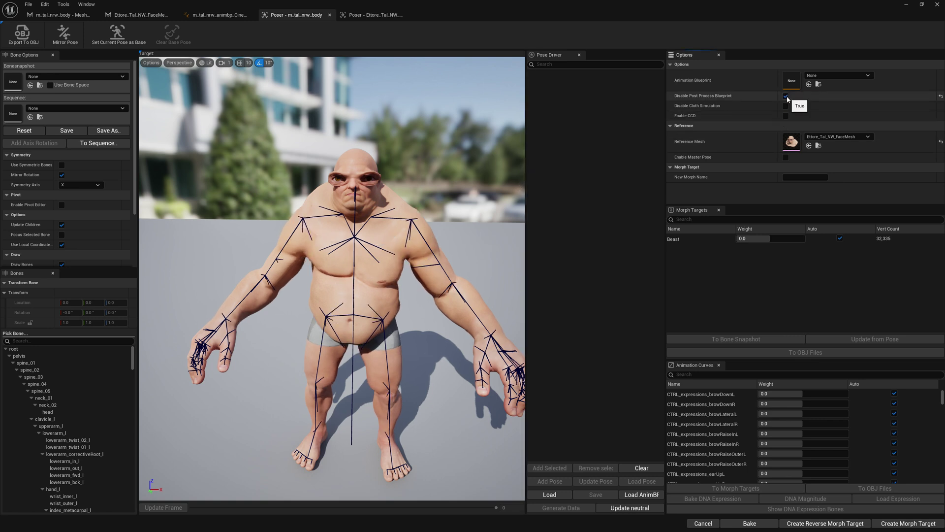
In m_tal_nrw_animbp_Cinematic, wire the body correctives blend straight to the Final Pose blend, bypassing all Pose Drivers, and compile and save.
left_click(219, 14)
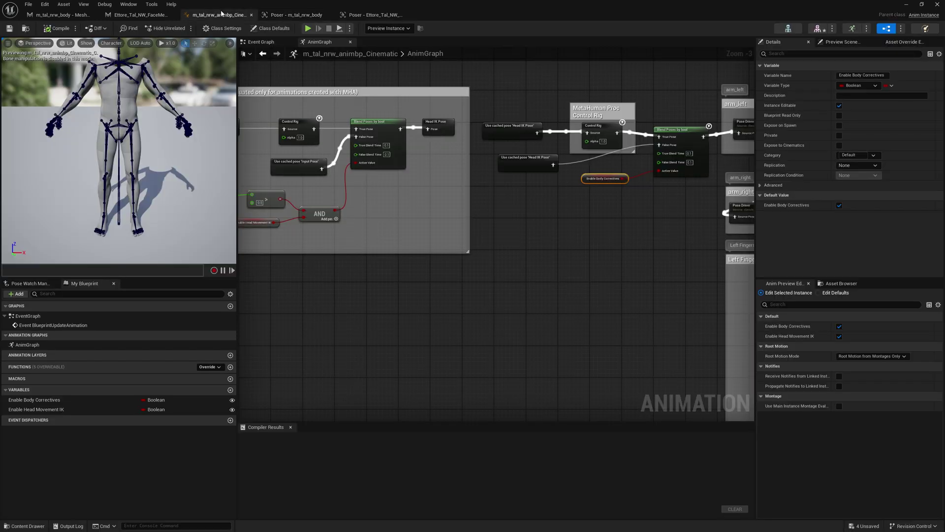
right_click_drag(622, 179, 285, 188)
scroll(408, 195, "down", 3)
scroll(382, 156, "up", 2)
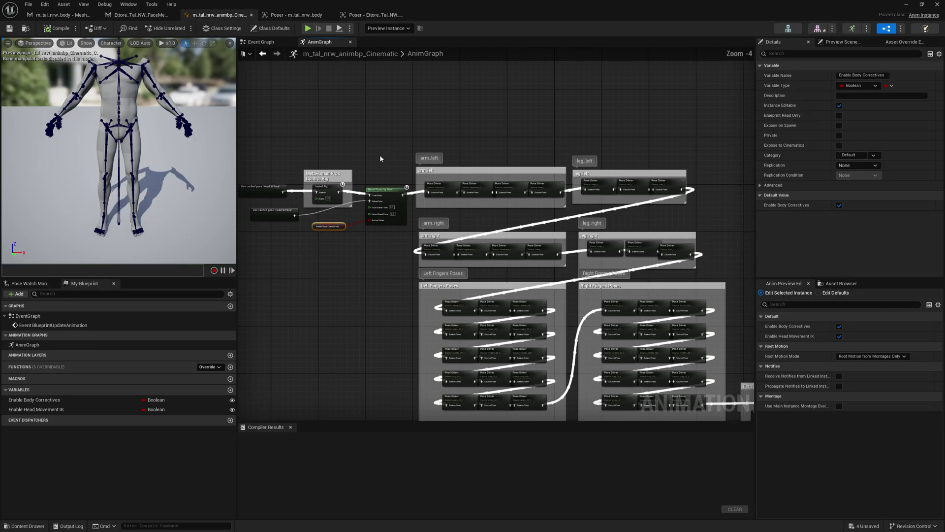
left_click_drag(403, 195, 658, 332)
right_click_drag(620, 272, 741, 269)
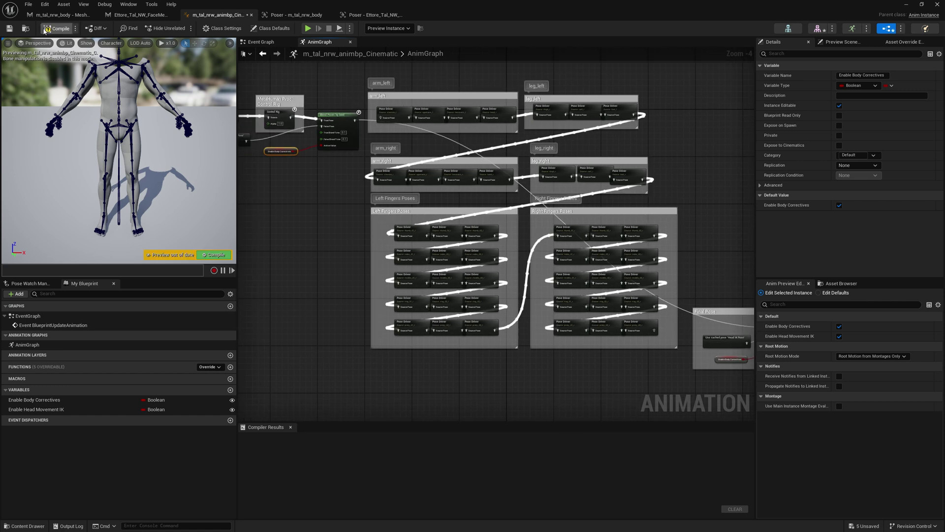
left_click(10, 30)
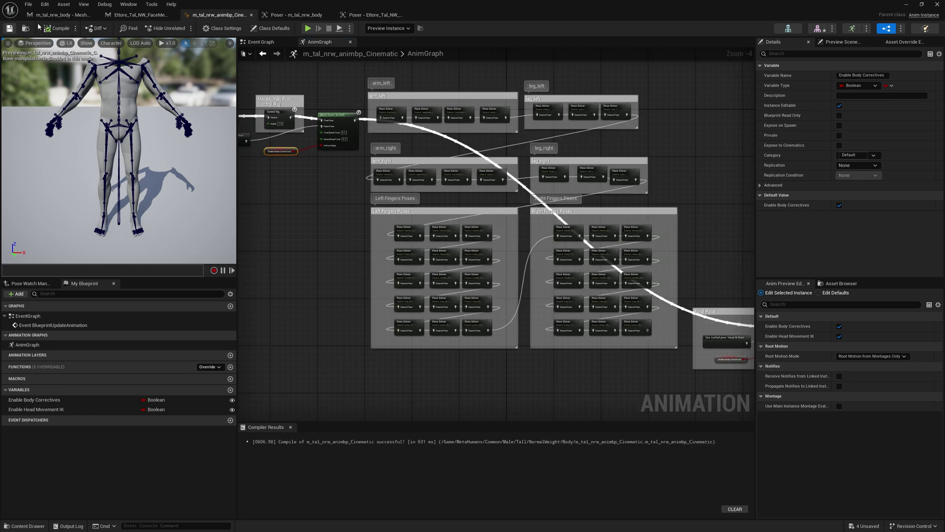
Inspect the body from several angles in its Poser with the Pose Drivers bypassed in the animation blueprint.
left_click(296, 15)
right_click_drag(423, 217, 409, 66)
key("w")
key("d")
key("a")
key("s")
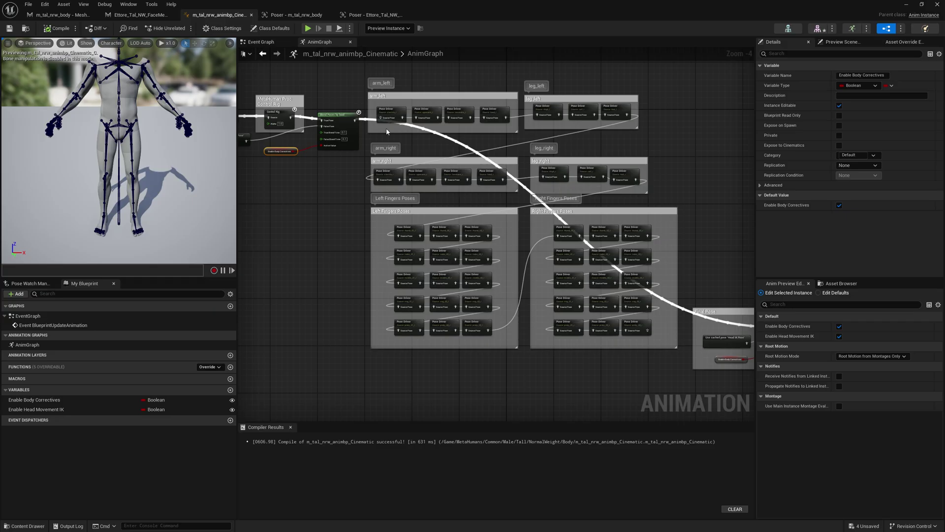
Reconnect the output of the body correctives blend to the first Pose Driver in the arm_left group.
right_click_drag(374, 109, 493, 147)
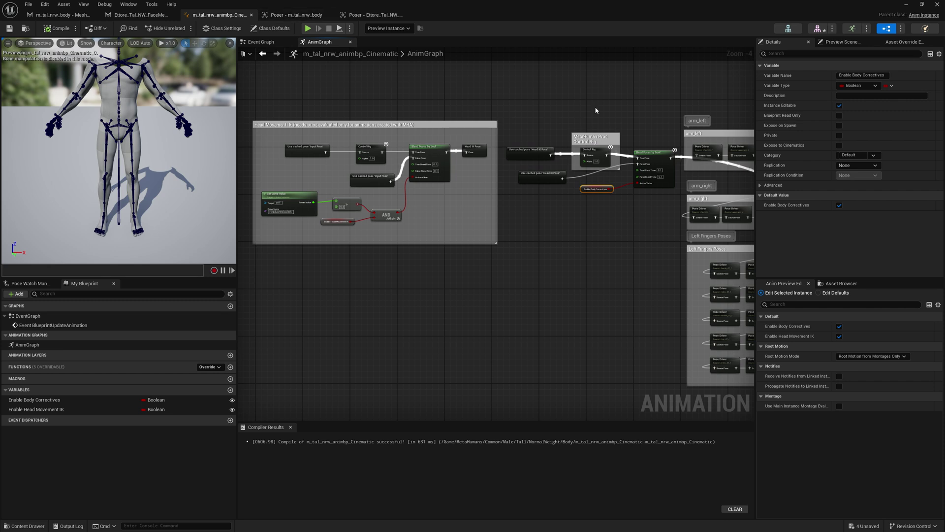
right_click_drag(596, 111, 324, 95)
left_click_drag(403, 135, 428, 141)
Delete the Left Fingers Poses and Right Fingers Poses groups with all their Pose Driver nodes.
right_click_drag(686, 175, 525, 108)
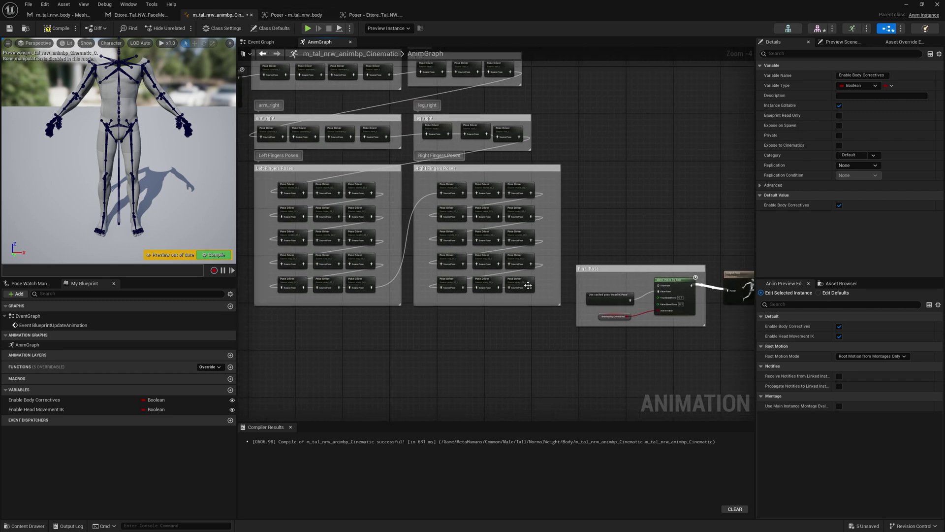
right_click_drag(428, 170, 524, 162)
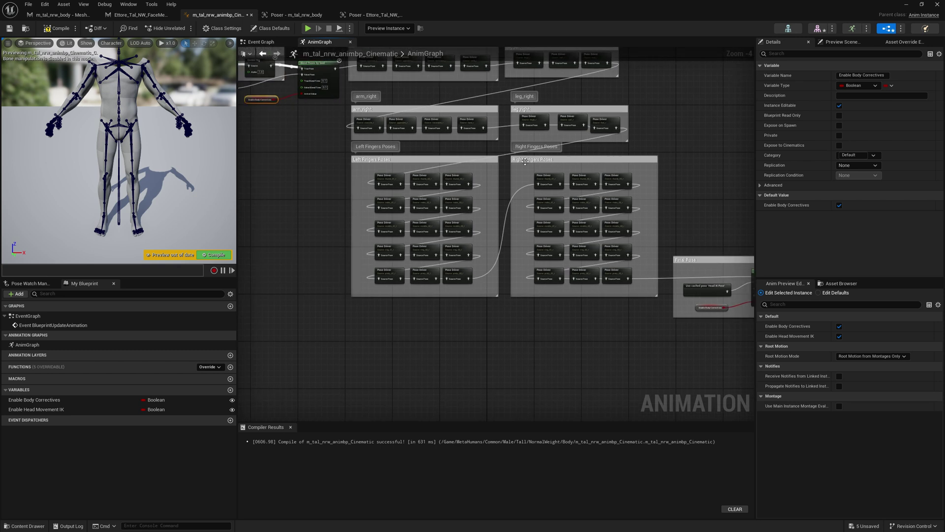
left_click_drag(327, 153, 662, 306)
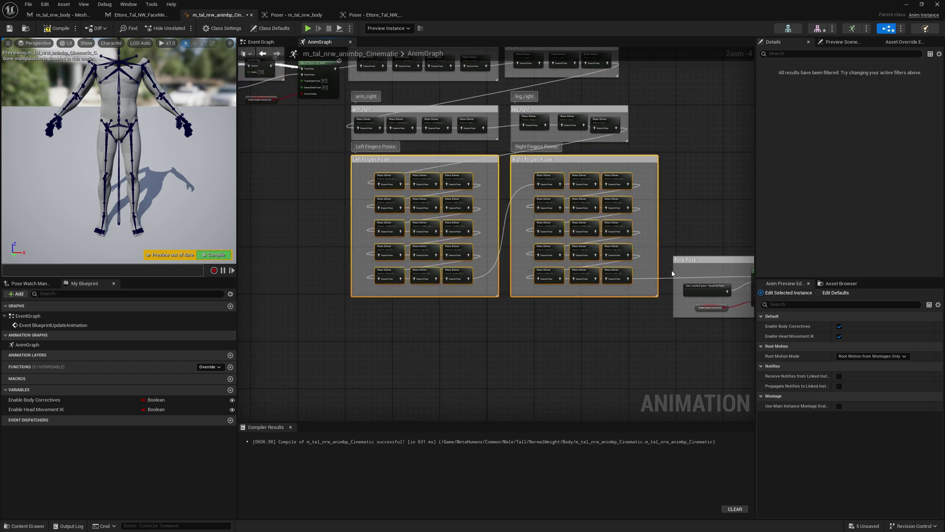
key("Delete")
Connect the last Pose Driver in the leg_right group to the Final Pose blend's True Pose, and compile and save the blueprint.
left_click_drag(617, 128, 634, 277)
right_click_drag(431, 197, 560, 205)
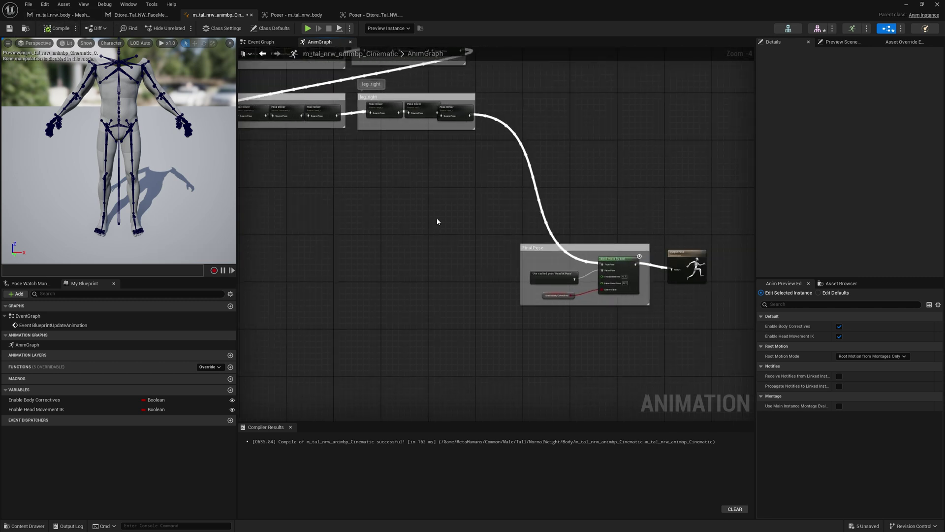
key("ctrl+z")
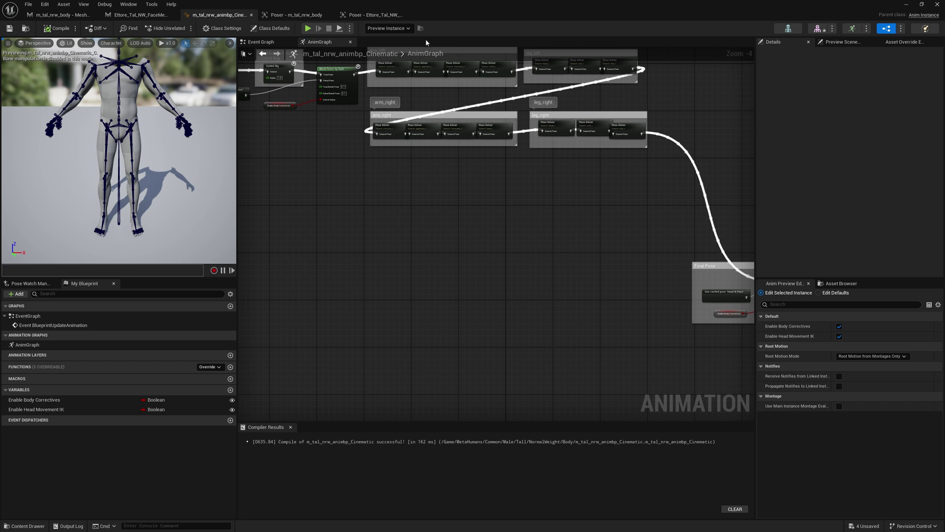
left_click(297, 14)
right_click_drag(332, 279, 296, 276)
right_click_drag(315, 112, 318, 113)
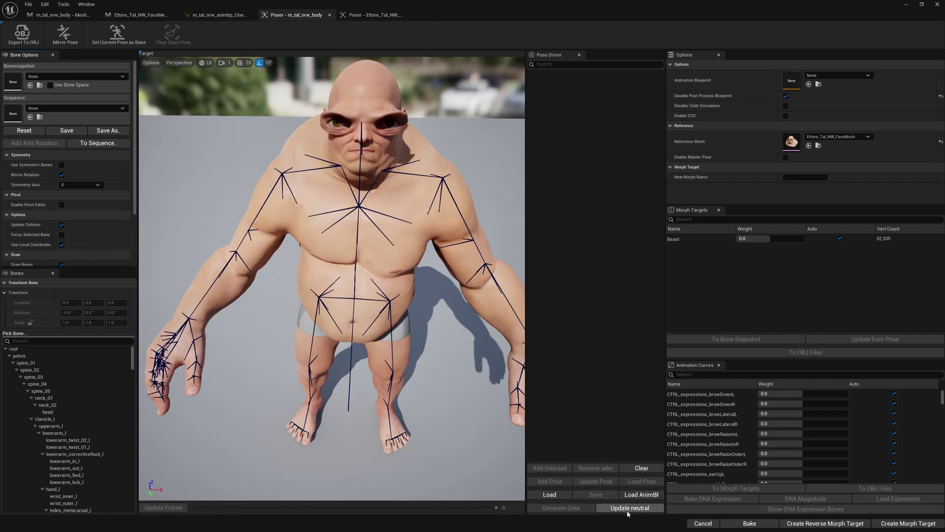
left_click(629, 508)
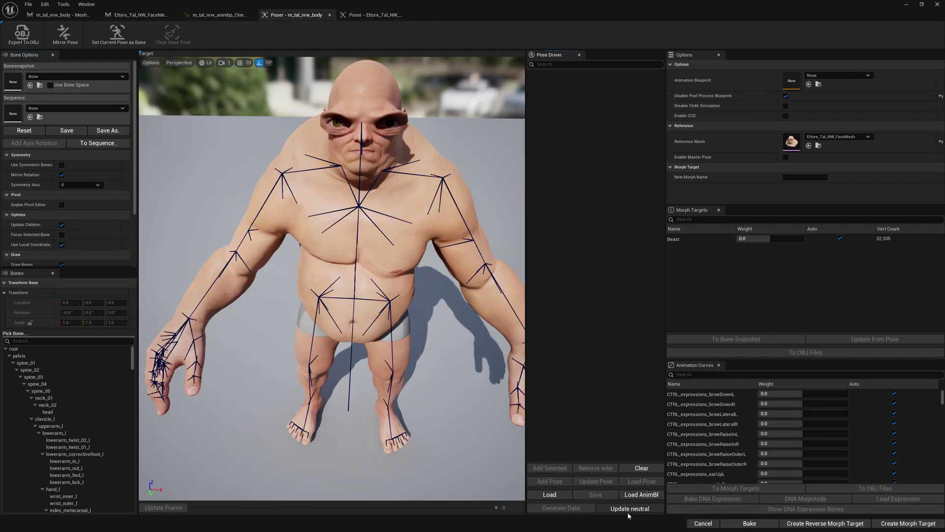
scroll(487, 325, "down", 5)
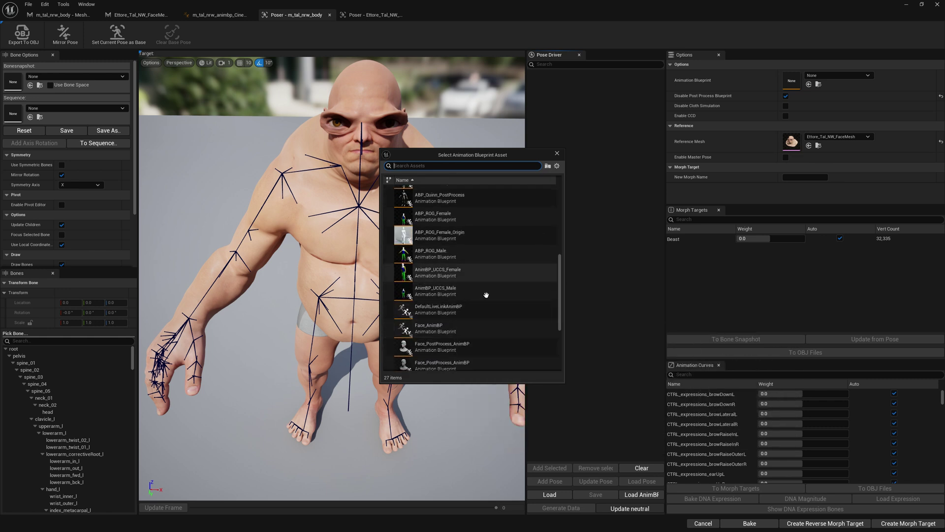
scroll(487, 320, "down", 1)
scroll(502, 306, "down", 1)
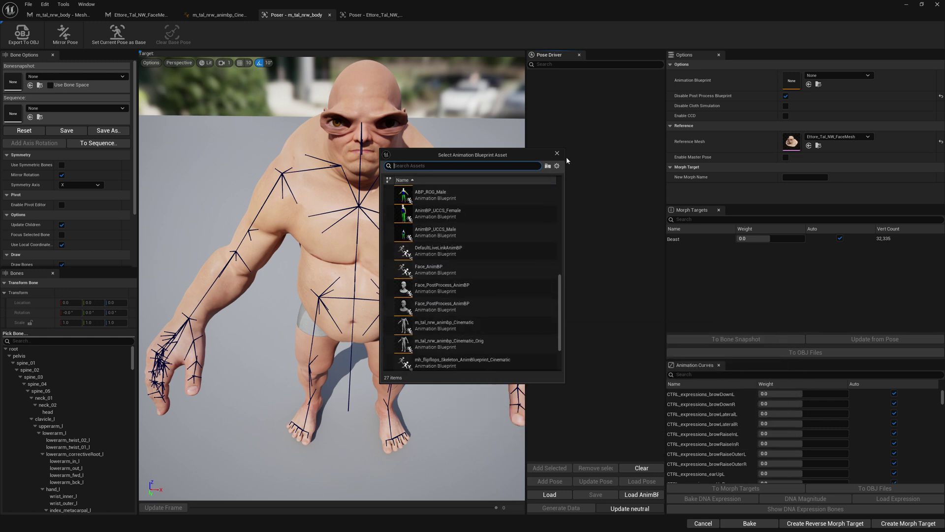
left_click(557, 154)
Set m_tal_nrw_body as the preview mesh of m_tal_nrw_animbp_Cinematic.
left_click(212, 15)
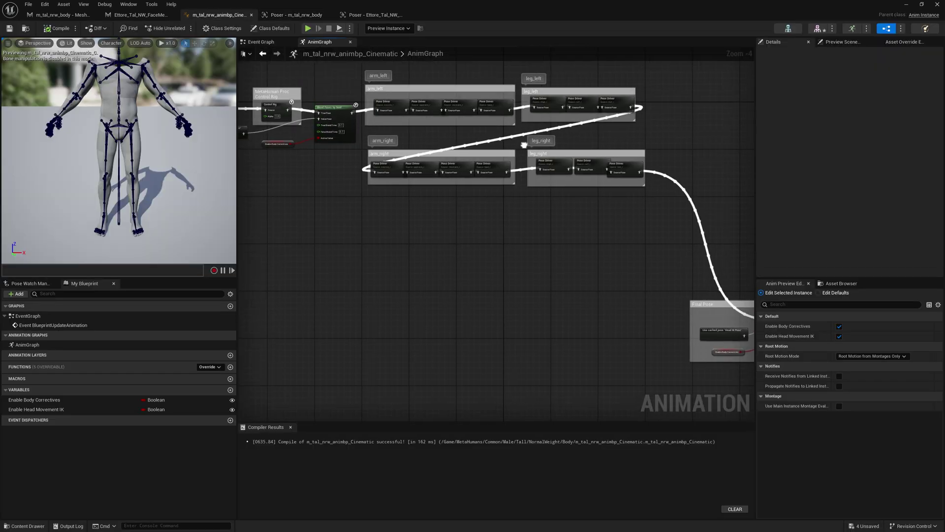
left_click(843, 41)
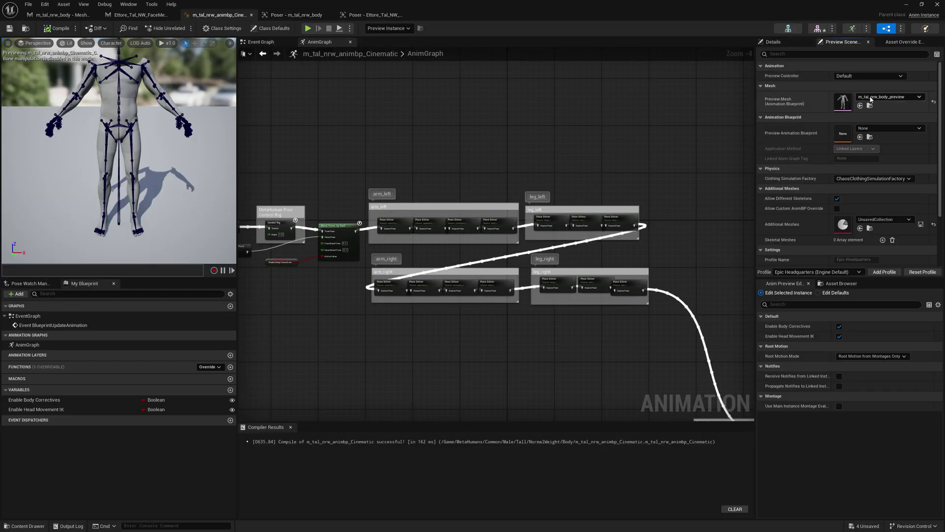
left_click(888, 97)
type("ett")
left_click(881, 184)
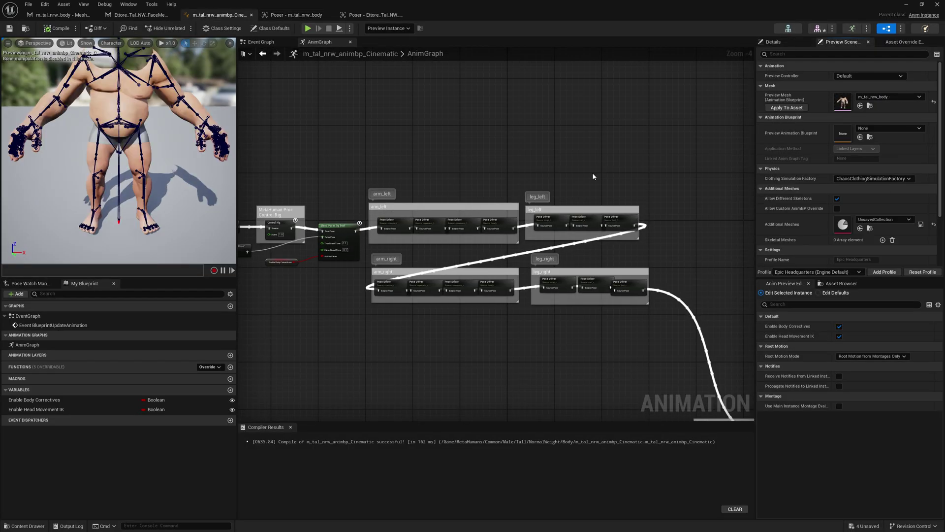
Examine the pose targets and their weights on the Pose Driver nodes in the left and right arm and leg groups.
left_click(773, 41)
scroll(497, 172, "up", 3)
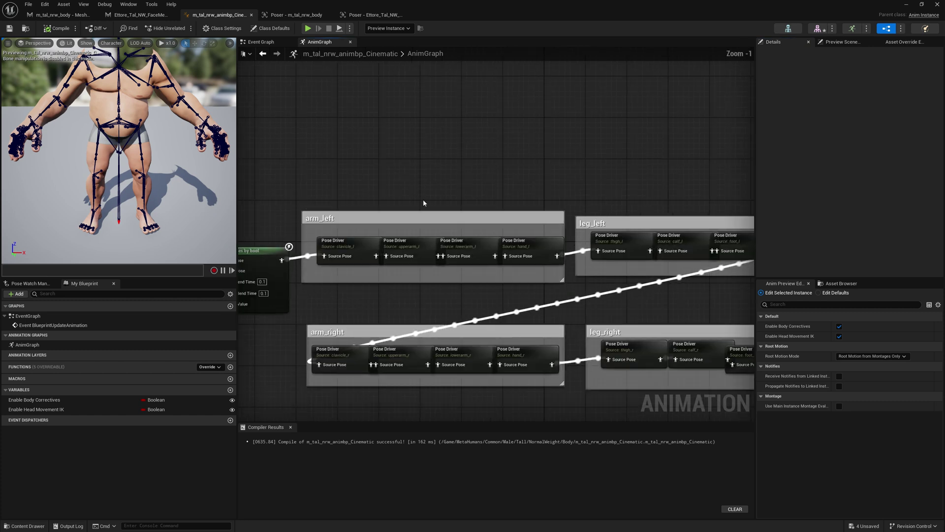
left_click(450, 241)
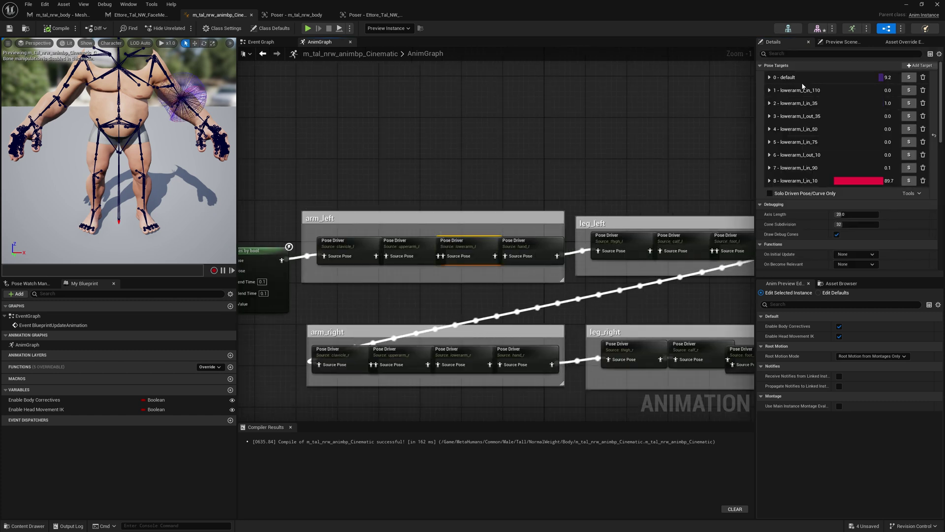
left_click(529, 241)
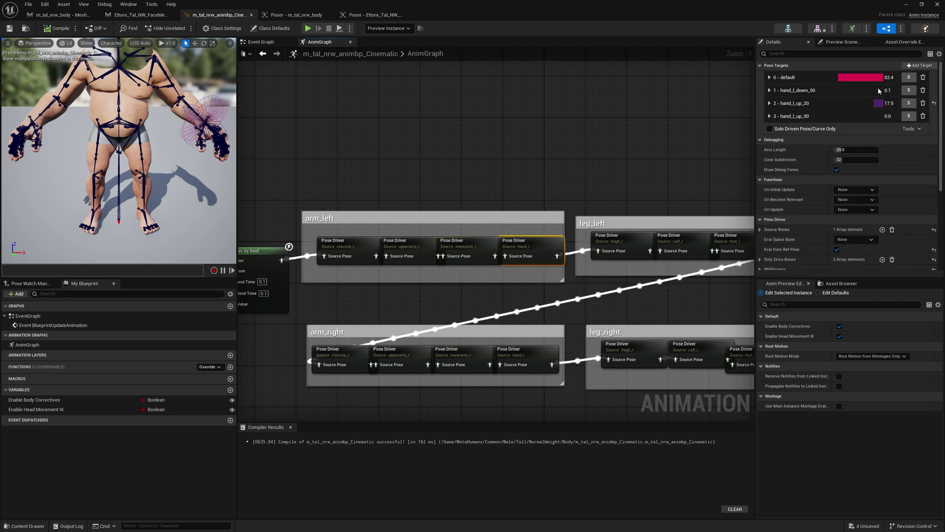
left_click(612, 240)
right_click_drag(669, 188, 550, 165)
left_click(583, 224)
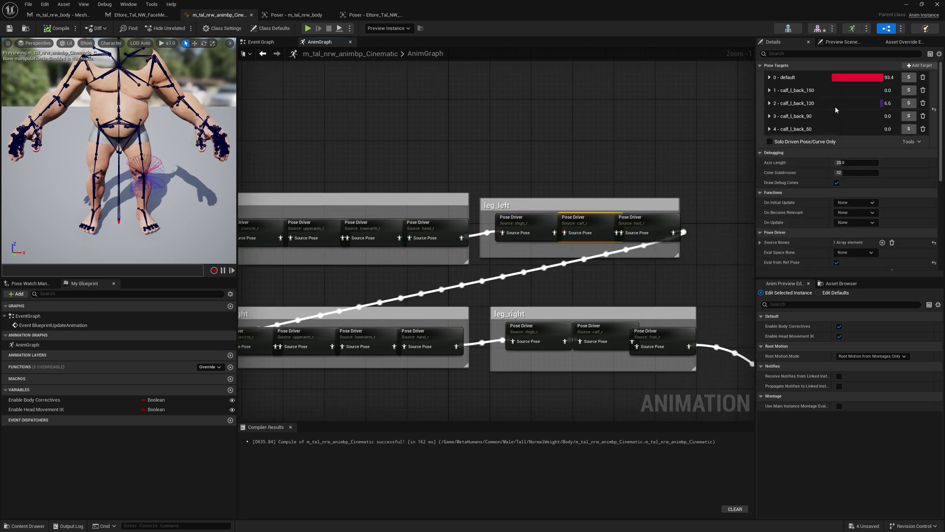
left_click(641, 219)
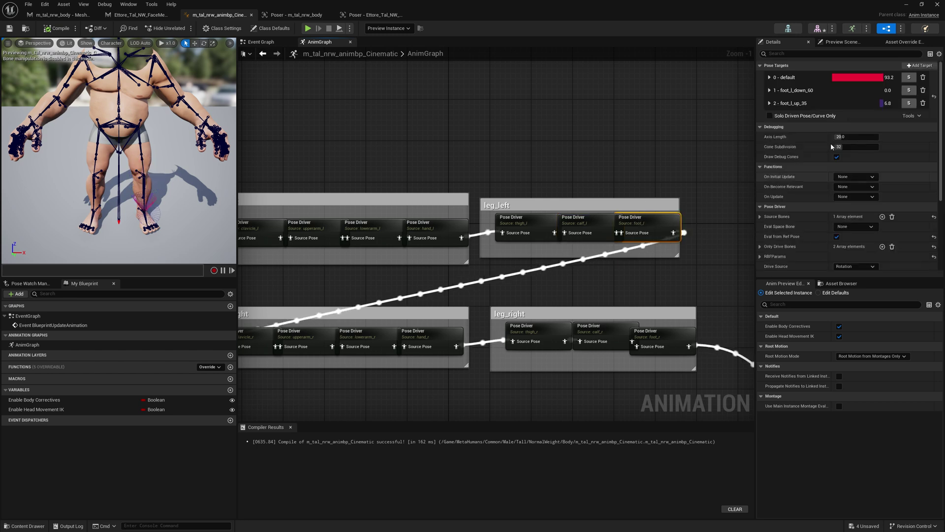
left_click(529, 332)
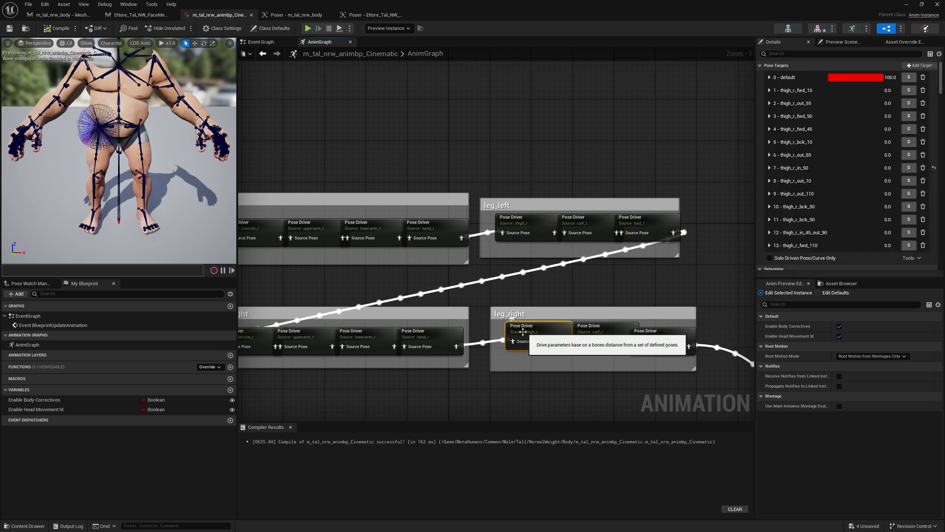
left_click(427, 337)
right_click_drag(431, 307, 545, 293)
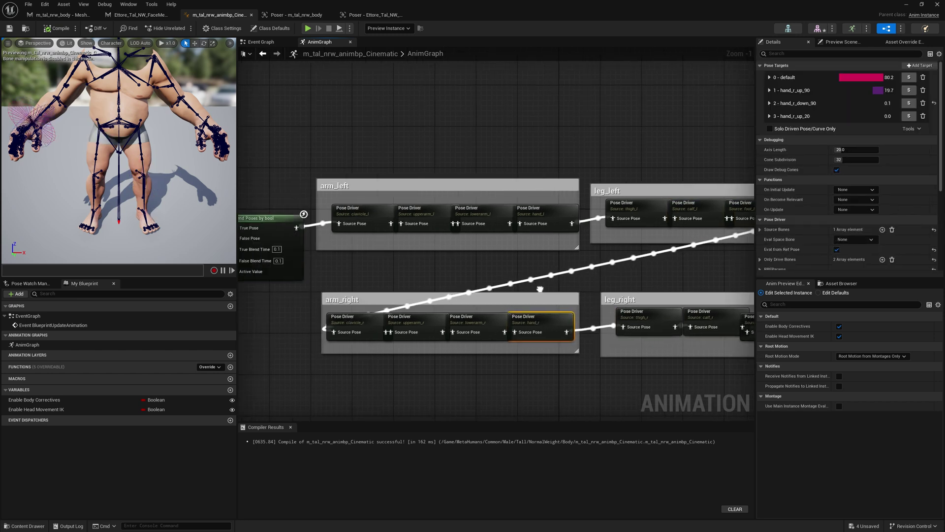
left_click(407, 320)
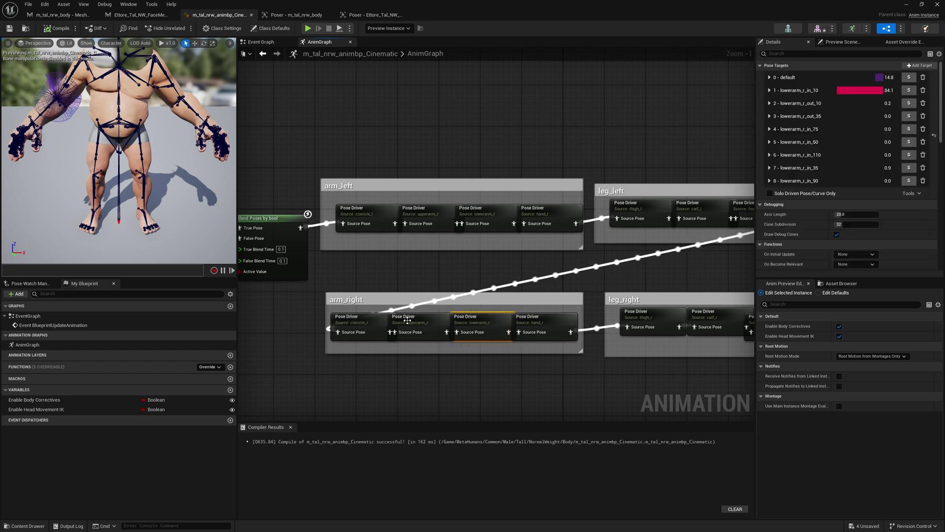
left_click(393, 315)
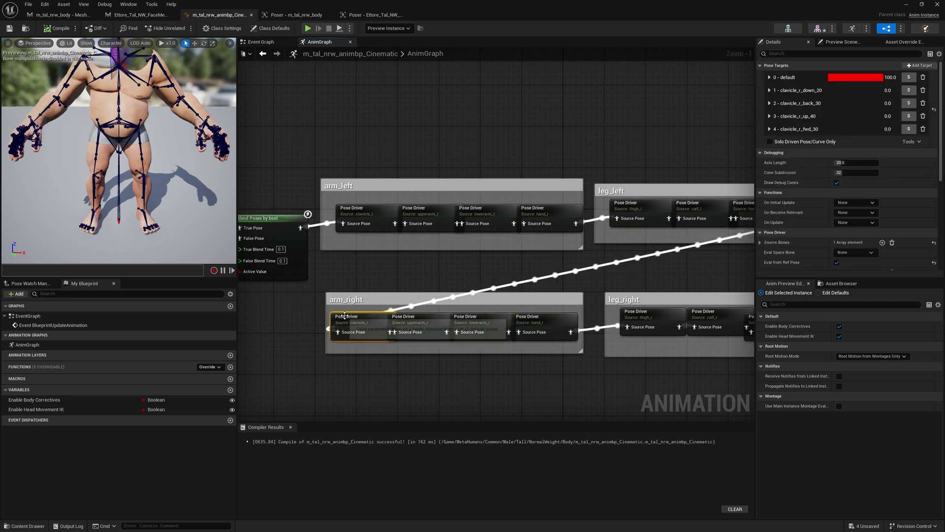
In the Poser for m_tal_nrw_body, update the neutral poses of m_tal_nrw_animbp_Cinematic's Pose Drivers, and compile and save that blueprint.
left_click(377, 127)
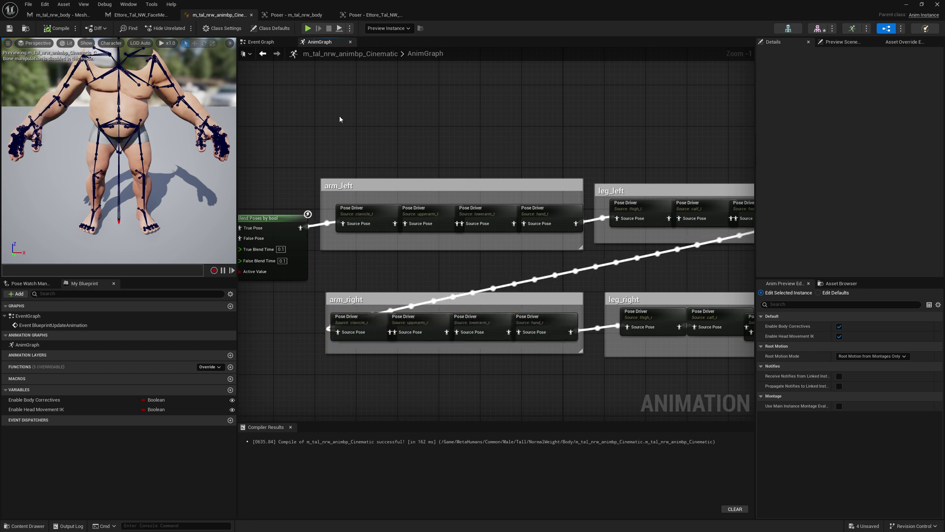
left_click(295, 15)
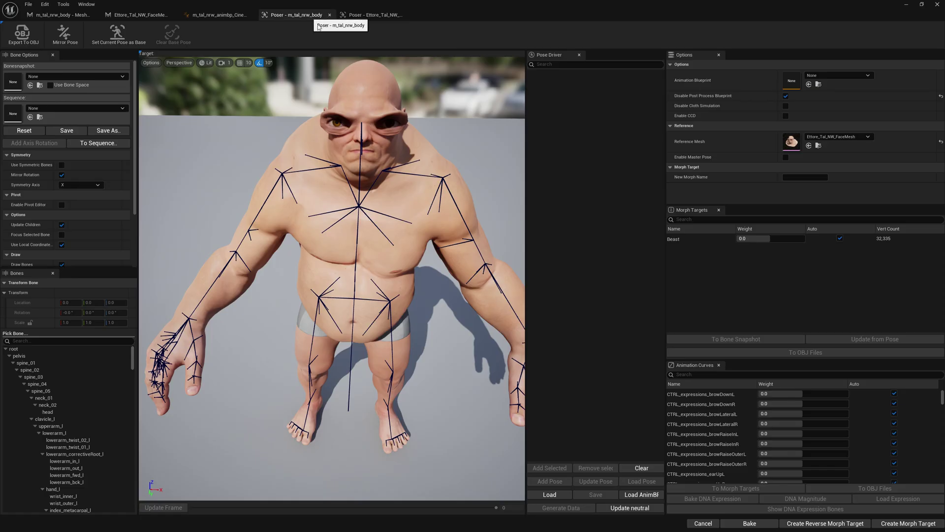
left_click(621, 493)
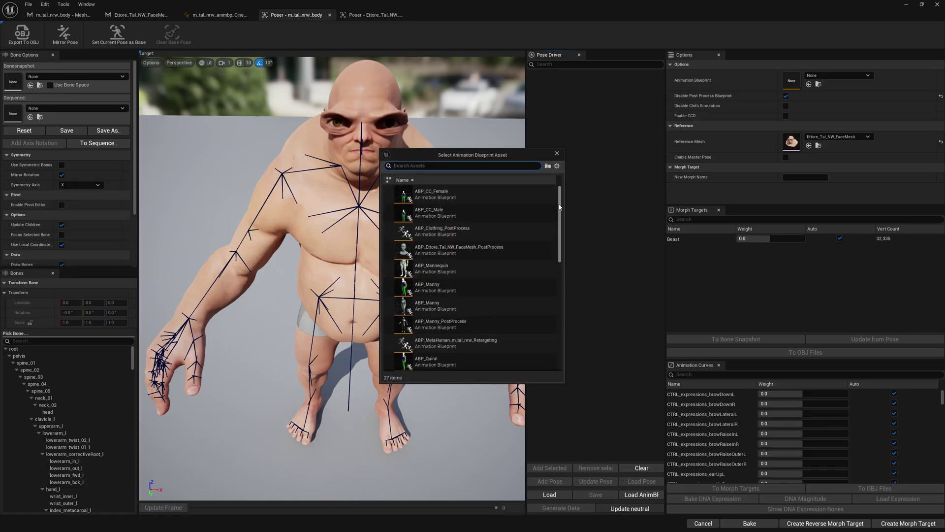
scroll(561, 265, "down", 3)
scroll(569, 265, "down", 4)
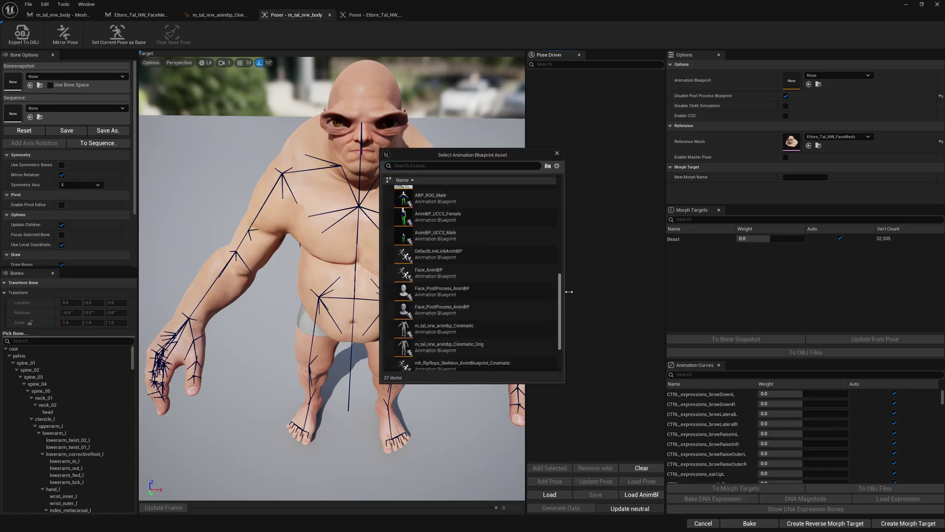
left_click(497, 321)
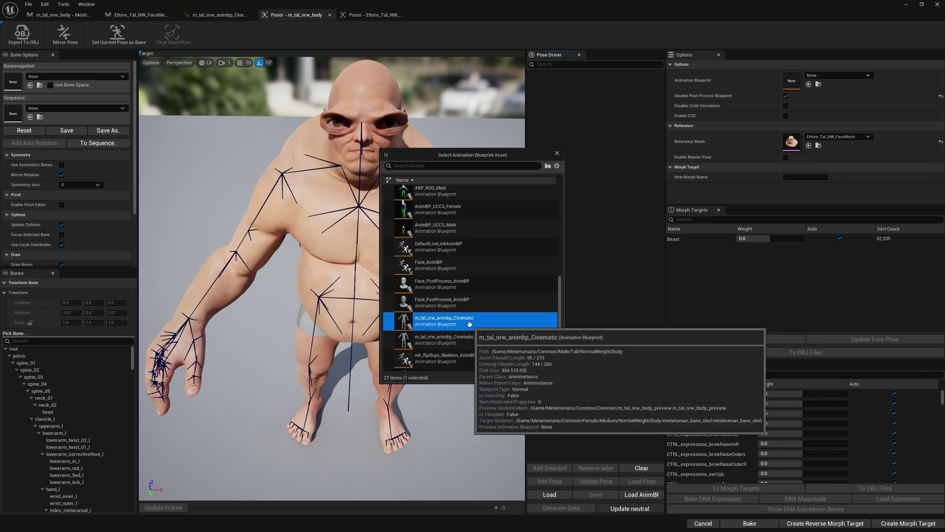
double_click(482, 321)
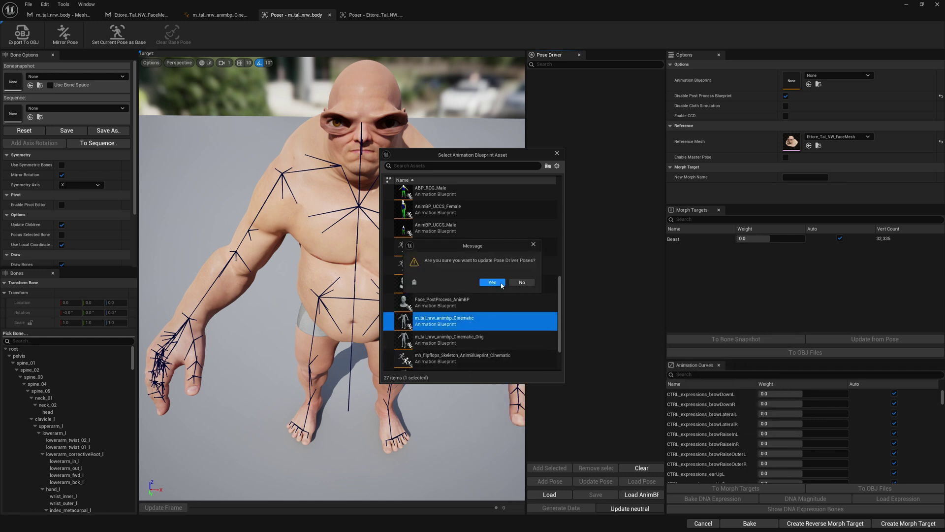
left_click(492, 282)
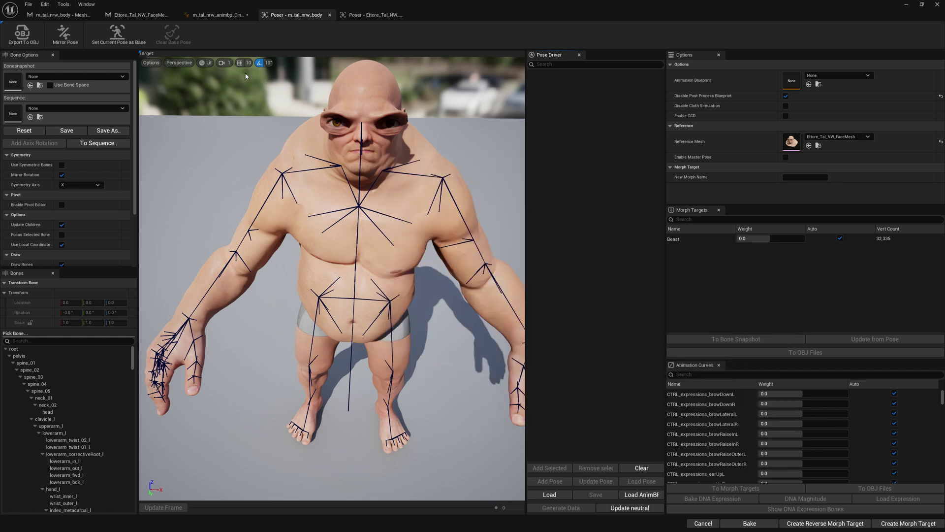
left_click(224, 15)
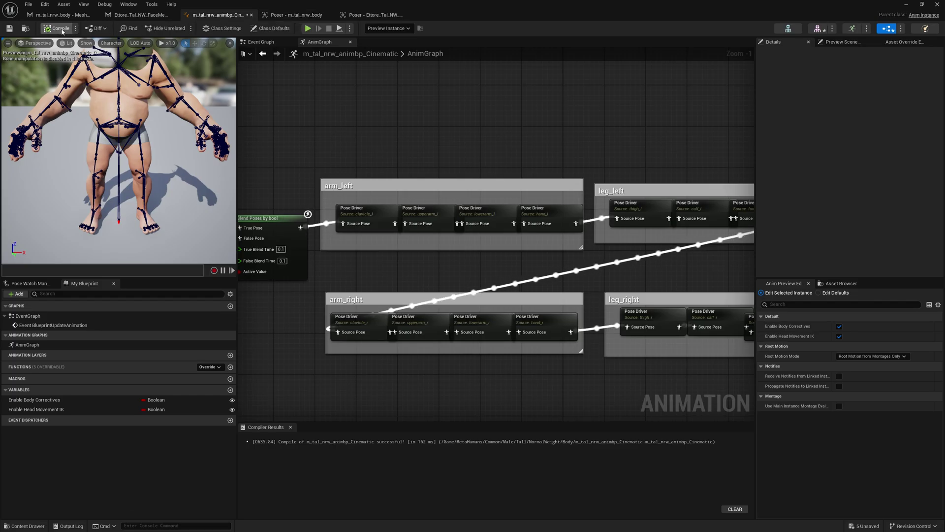
left_click(11, 30)
Examine the pose targets and their weights on the Pose Driver nodes in the arm_left and leg_left groups.
left_click(370, 210)
left_click(434, 215)
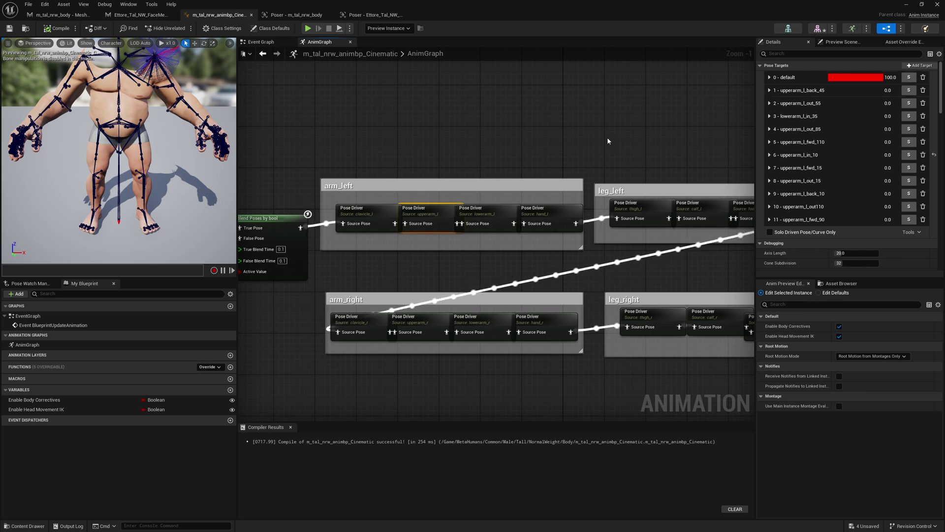
left_click(503, 216)
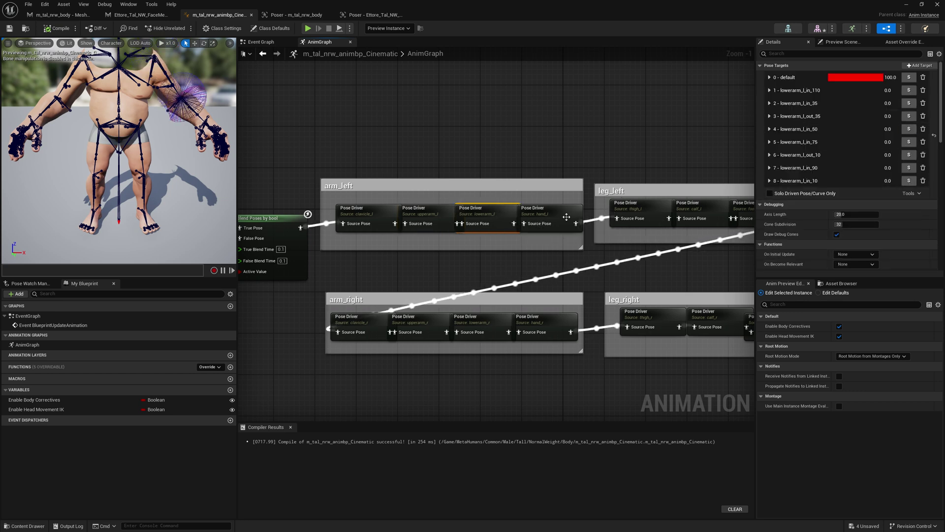
left_click(549, 215)
right_click_drag(636, 167, 526, 160)
left_click(529, 207)
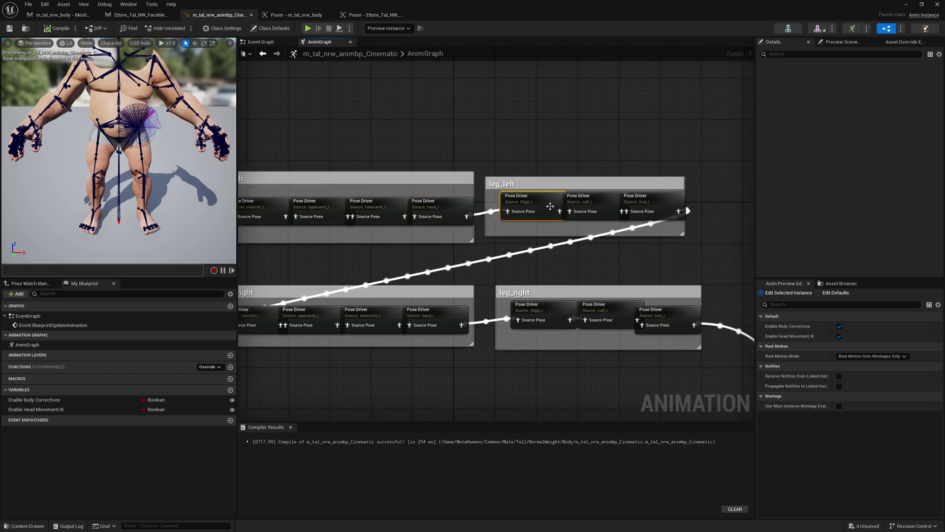
left_click(593, 206)
left_click(648, 202)
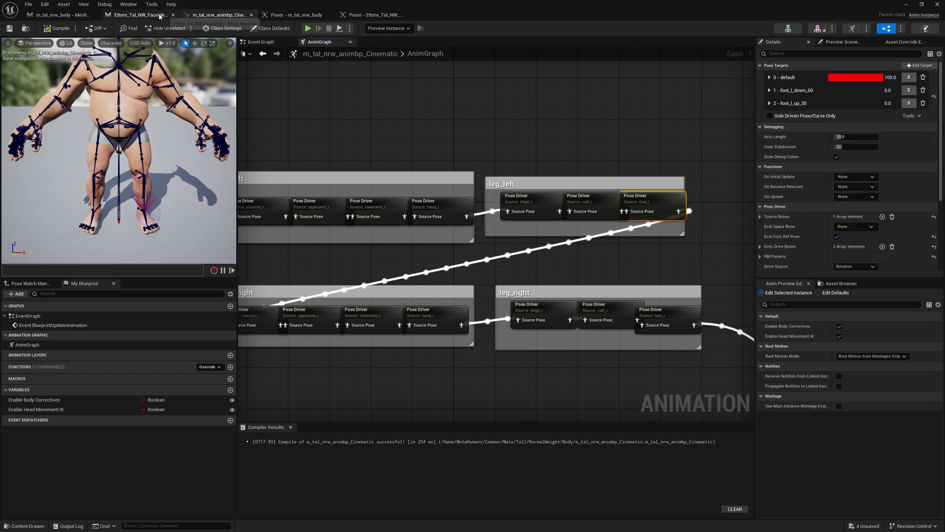
Load the Pose Drivers from m_tal_nrw_animbp_Cinematic into the Poser for m_tal_nrw_body with With Rotations Only enabled.
left_click(287, 16)
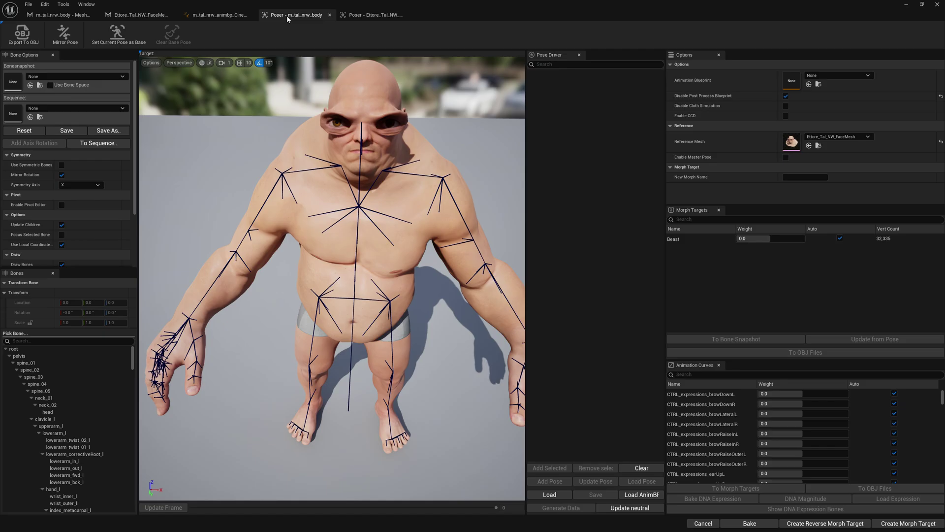
left_click(641, 494)
left_click(514, 208)
scroll(538, 332, "down", 5)
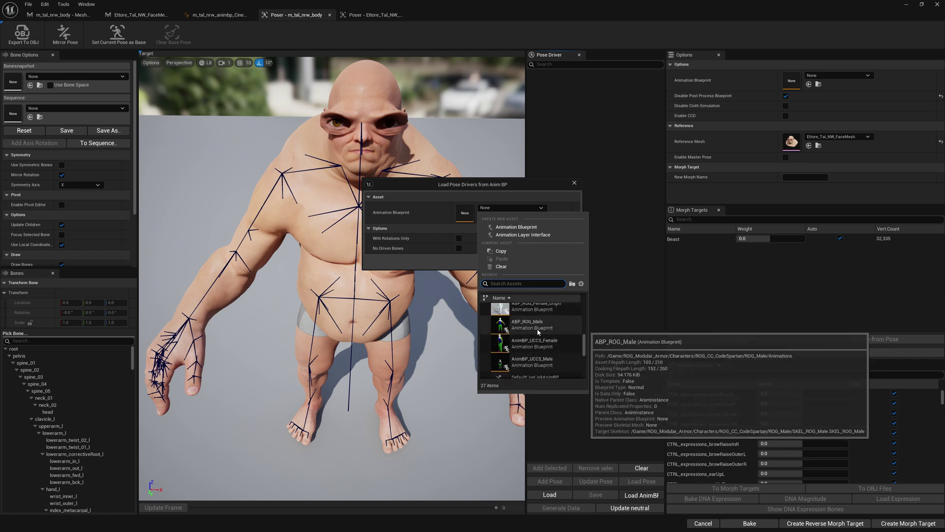
scroll(538, 332, "down", 2)
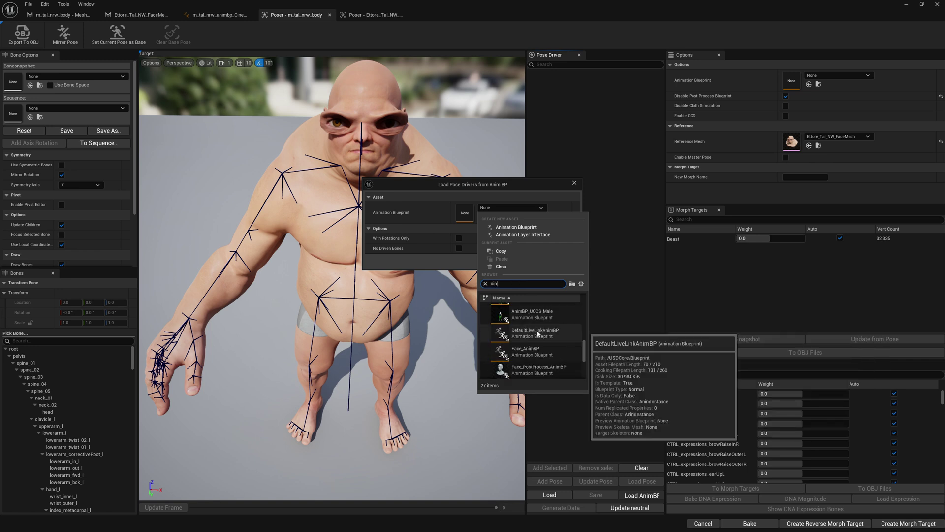
type("cinem")
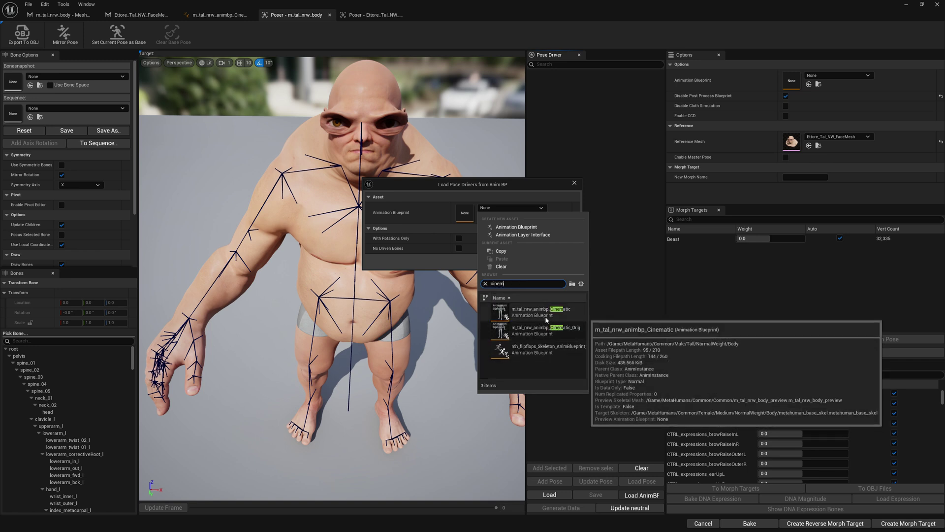
left_click(545, 316)
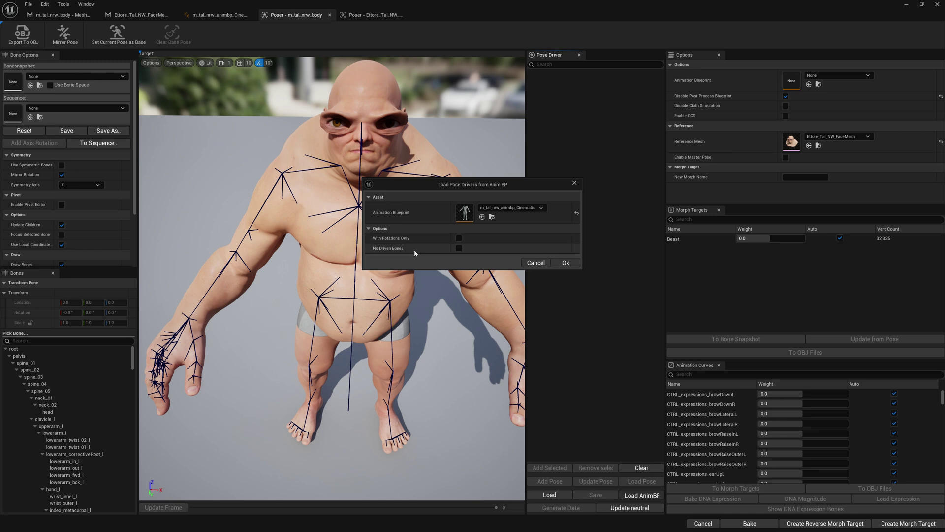
left_click(459, 240)
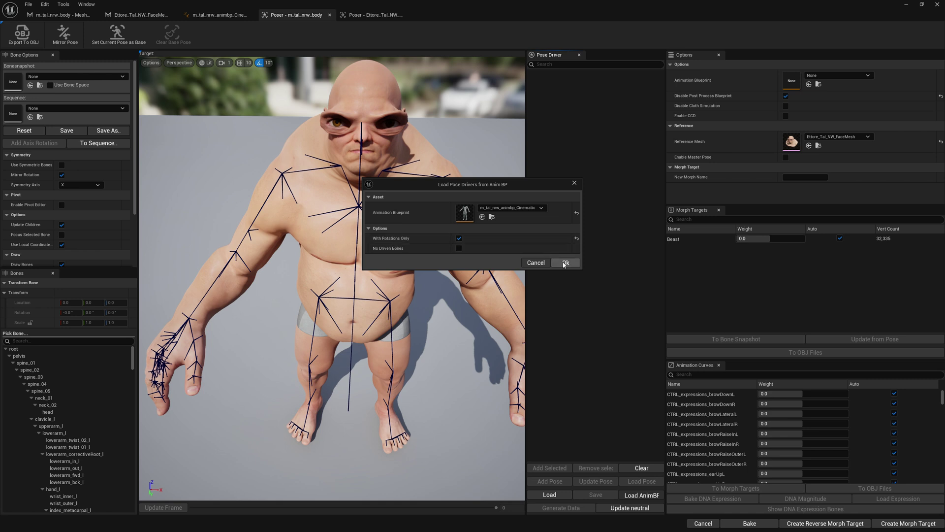
left_click(564, 264)
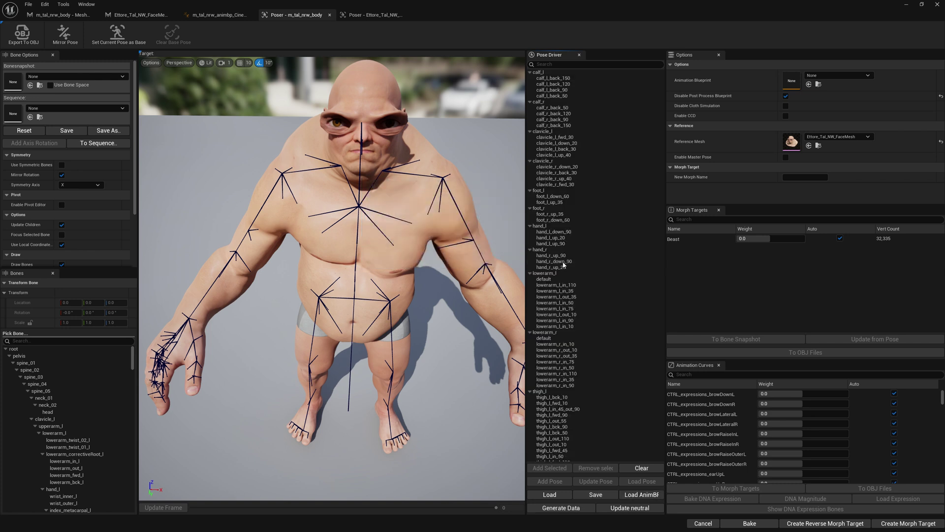
Remove the default poses from the lowerarm_l and lowerarm_r Pose Drivers.
scroll(596, 190, "down", 10)
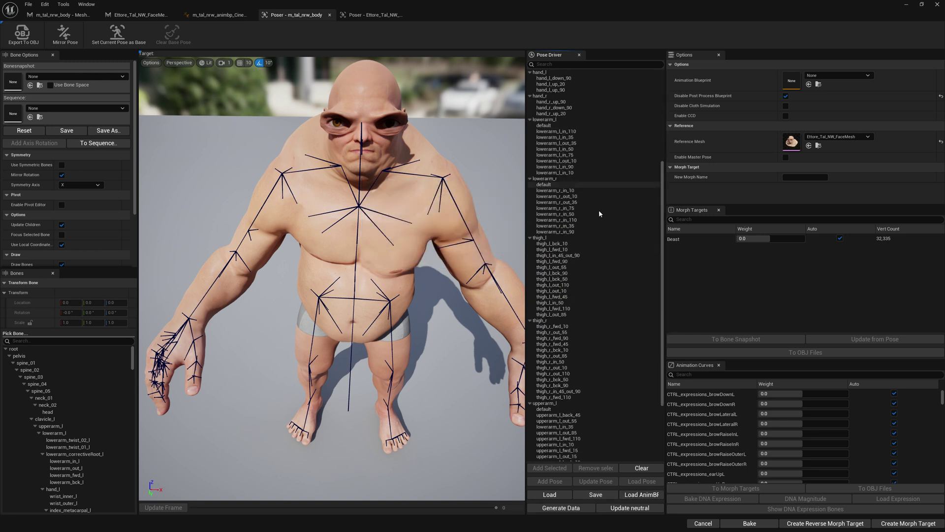
scroll(603, 292, "up", 10)
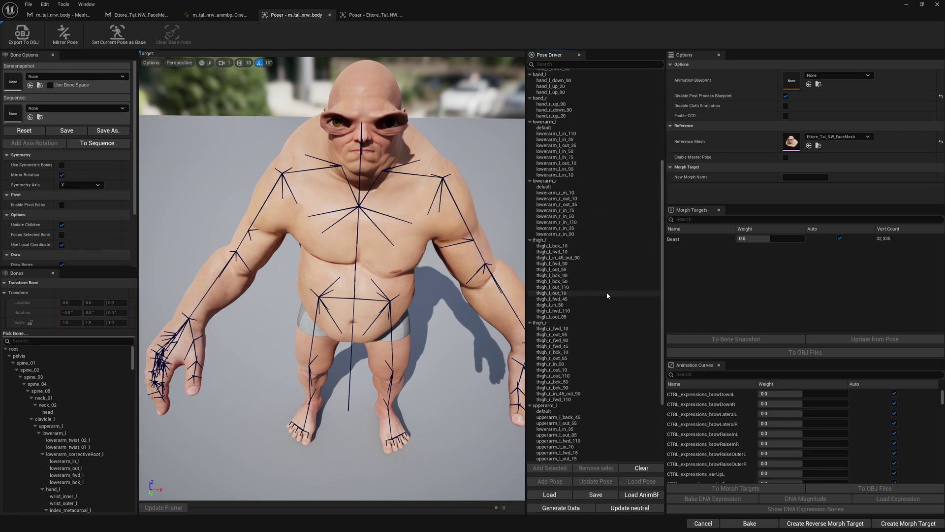
scroll(601, 292, "down", 3)
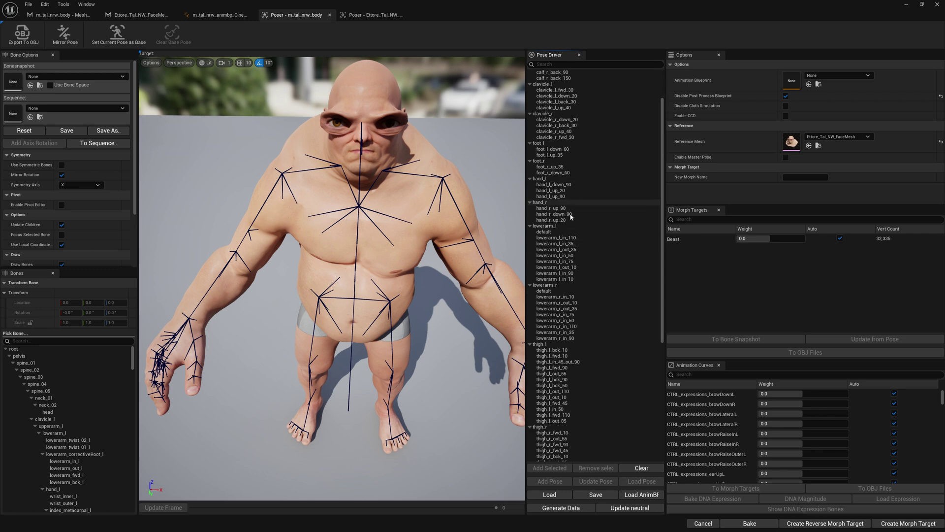
left_click(550, 220)
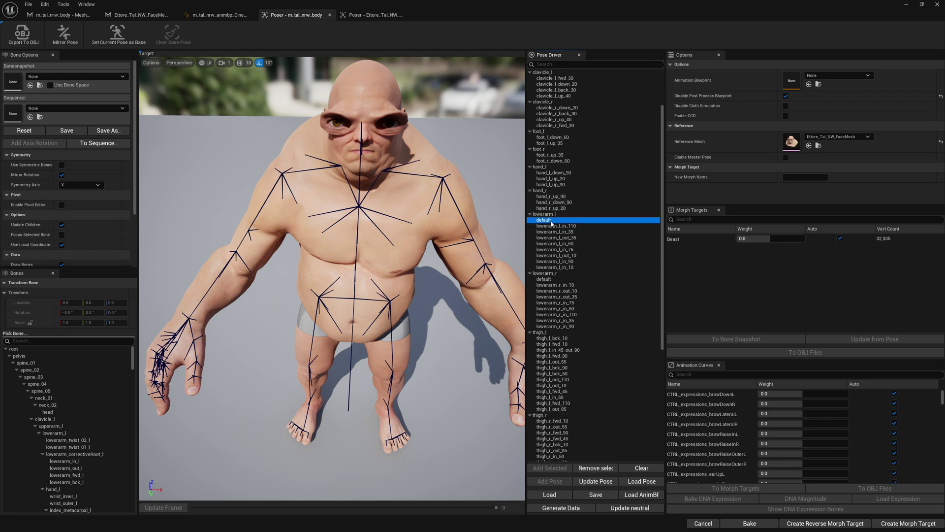
right_click(551, 222)
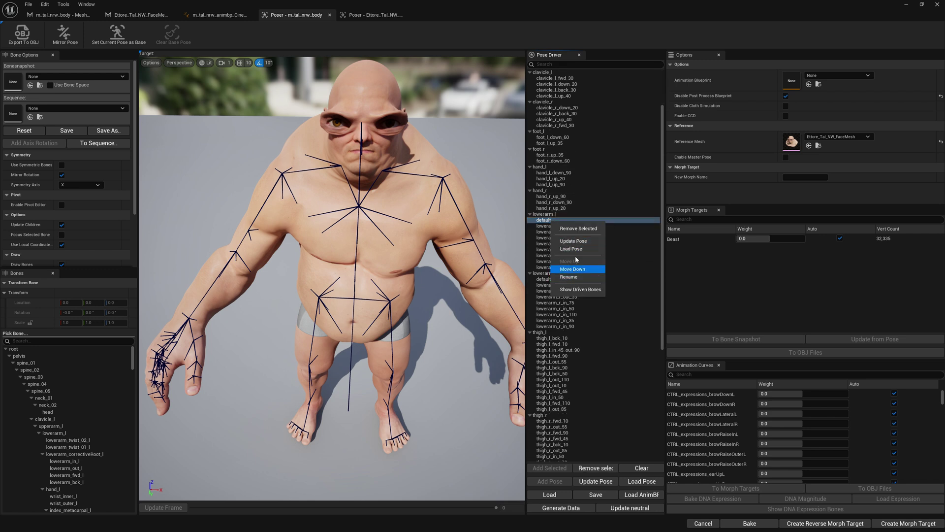
left_click(567, 228)
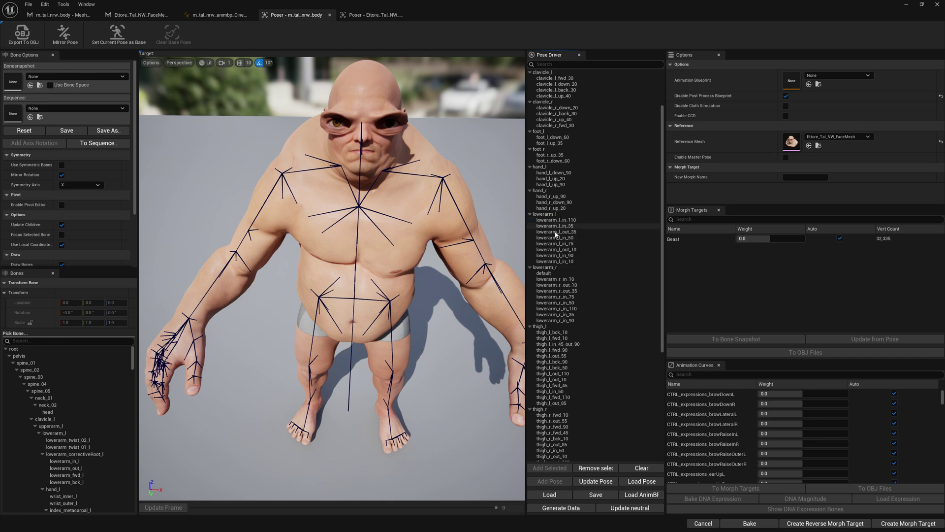
left_click(551, 279)
left_click(548, 273)
right_click(548, 274)
left_click(566, 281)
Remove the default poses from the upperarm_l and upperarm_r Pose Drivers.
scroll(564, 315, "down", 3)
scroll(564, 315, "down", 4)
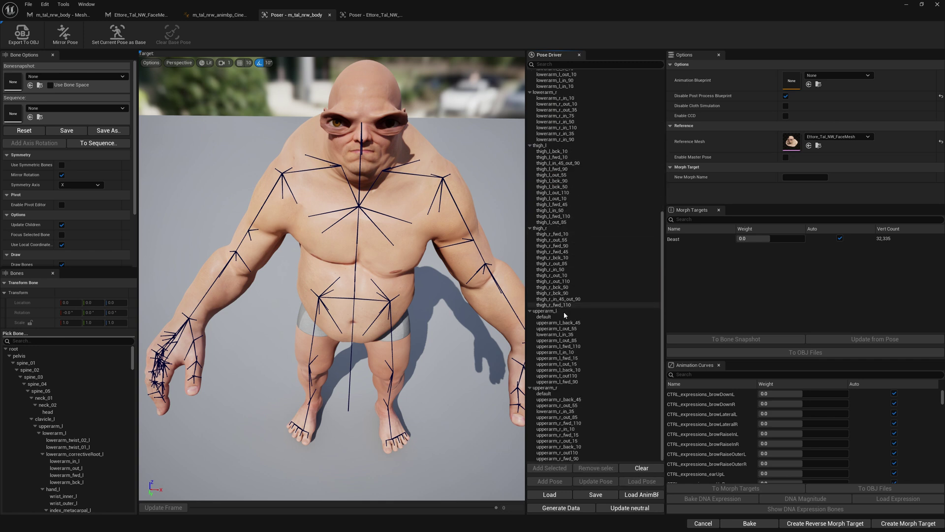
left_click(558, 319)
right_click(558, 319)
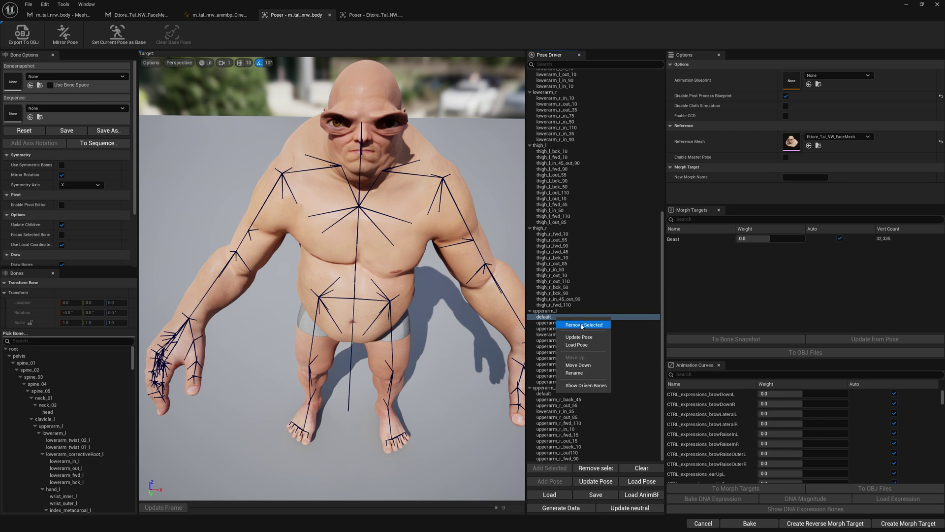
left_click(582, 325)
left_click(549, 393)
right_click(550, 393)
left_click(554, 400)
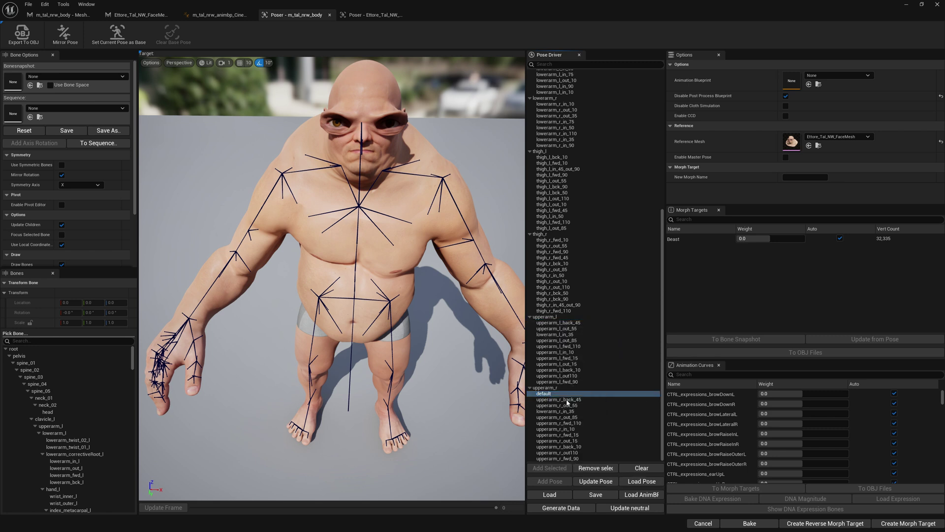
Examine the remaining poses listed for each Pose Driver and the corrective bones around the torso and shoulders.
scroll(593, 351, "up", 5)
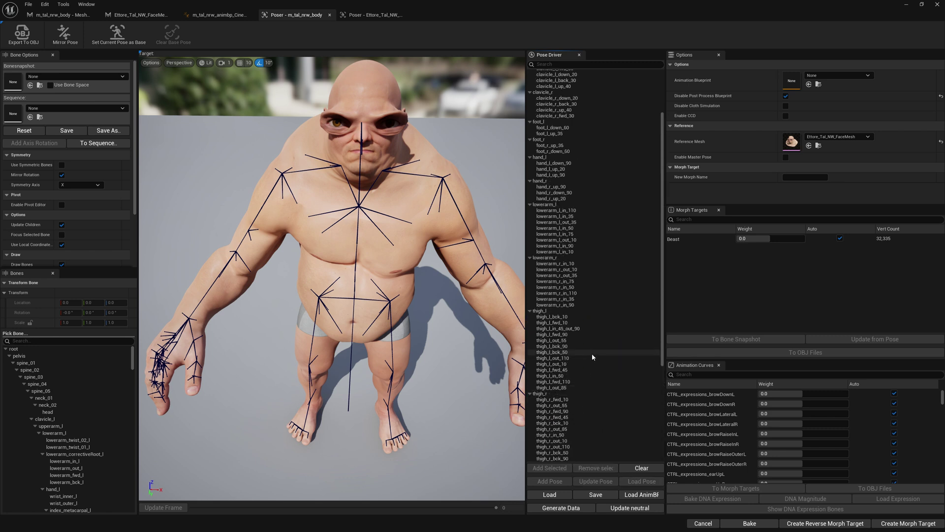
scroll(592, 353, "up", 2)
scroll(591, 356, "down", 7)
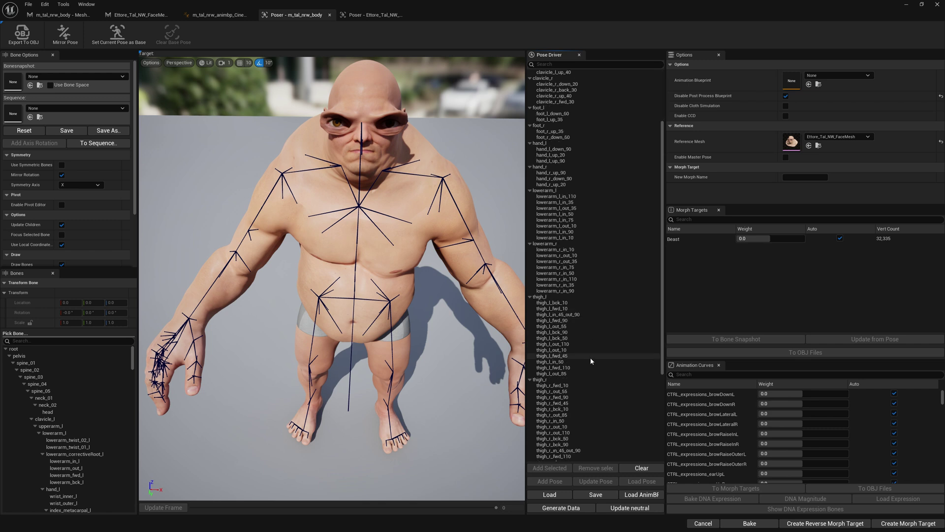
scroll(590, 361, "up", 7)
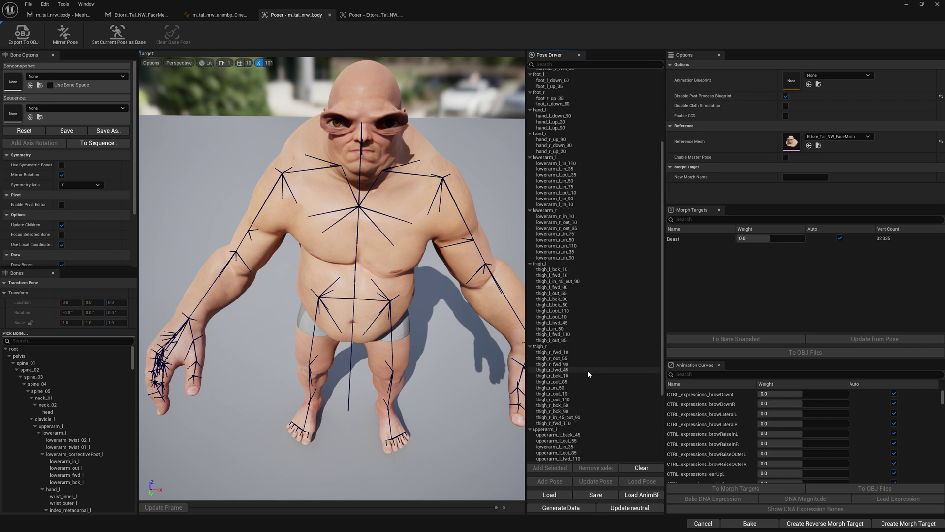
scroll(588, 374, "down", 1)
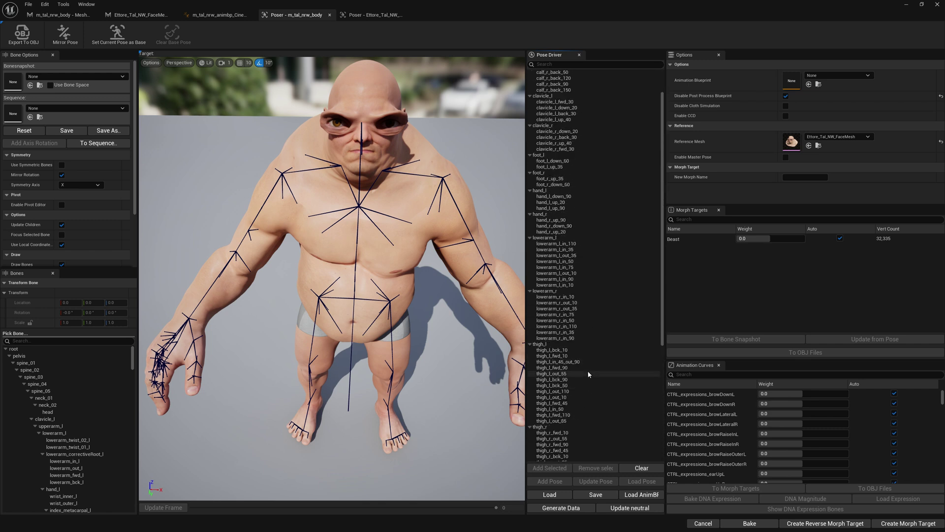
key("w")
right_click_drag(399, 278, 398, 278)
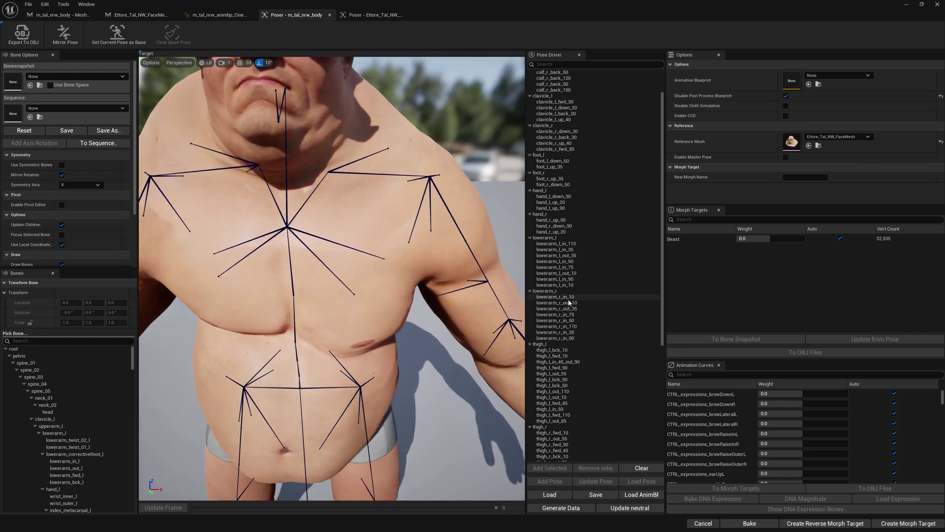
scroll(570, 307, "down", 5)
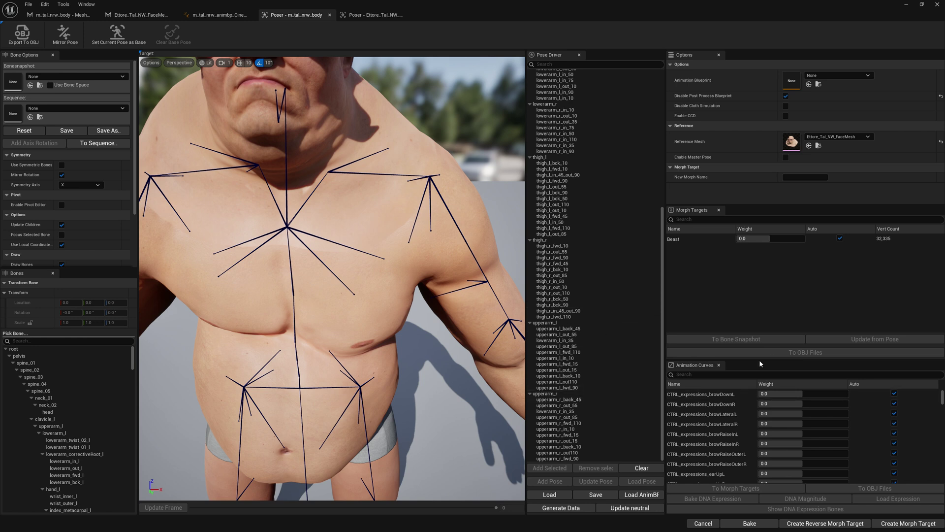
scroll(583, 182, "up", 3)
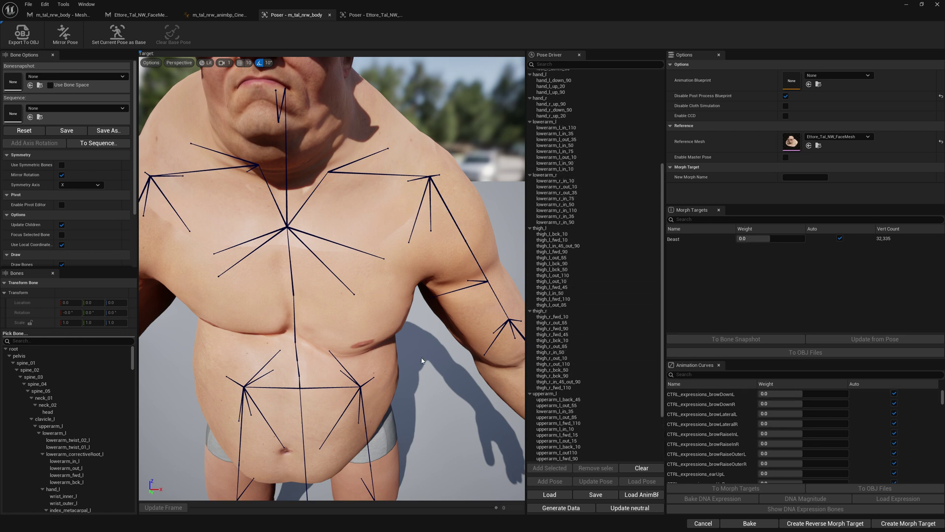
Check the poses under the upperarm_l Pose Driver for inconsistent naming and review their available pose options.
scroll(559, 263, "up", 6)
scroll(603, 203, "down", 7)
scroll(596, 225, "down", 2)
right_click_drag(348, 317, 381, 326)
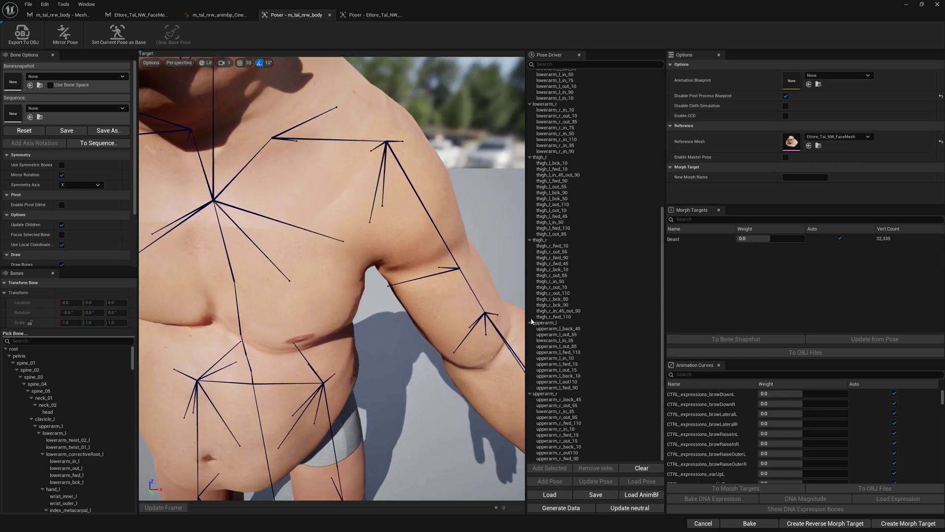
left_click(560, 353)
right_click(559, 354)
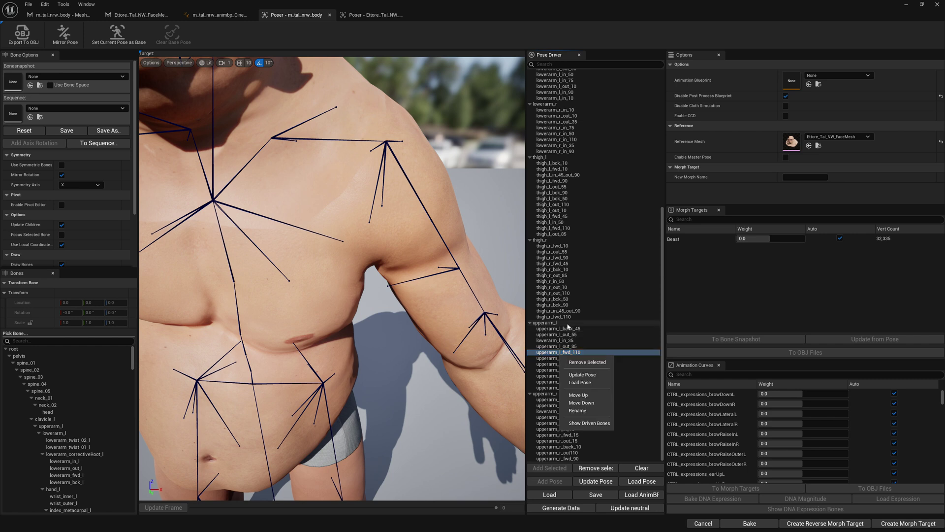
left_click(563, 329)
right_click(562, 329)
left_click(543, 346)
left_click(558, 328)
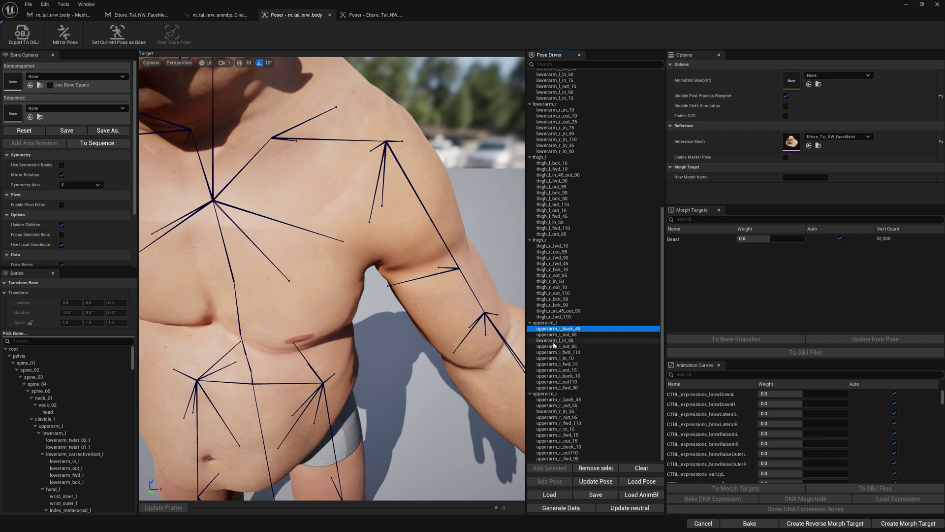
left_click(553, 341)
left_click(552, 329)
left_click(551, 341)
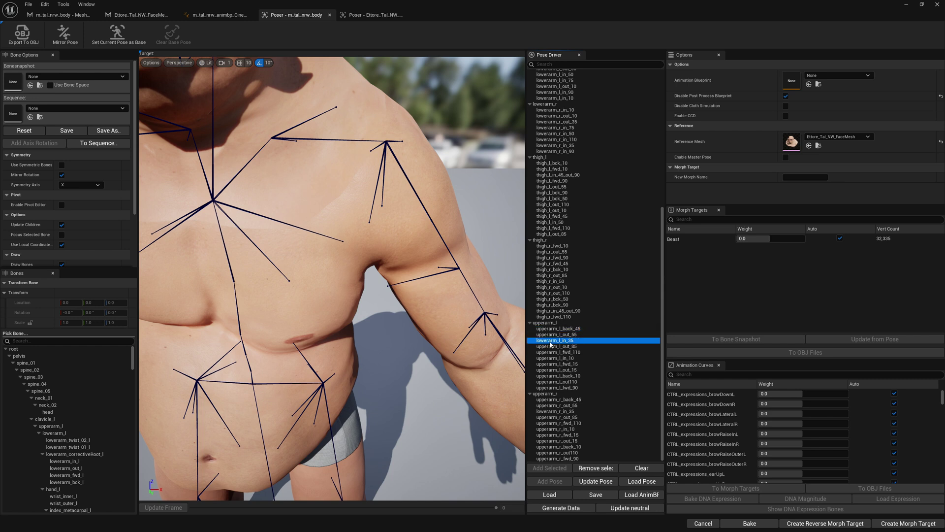
left_click(550, 324)
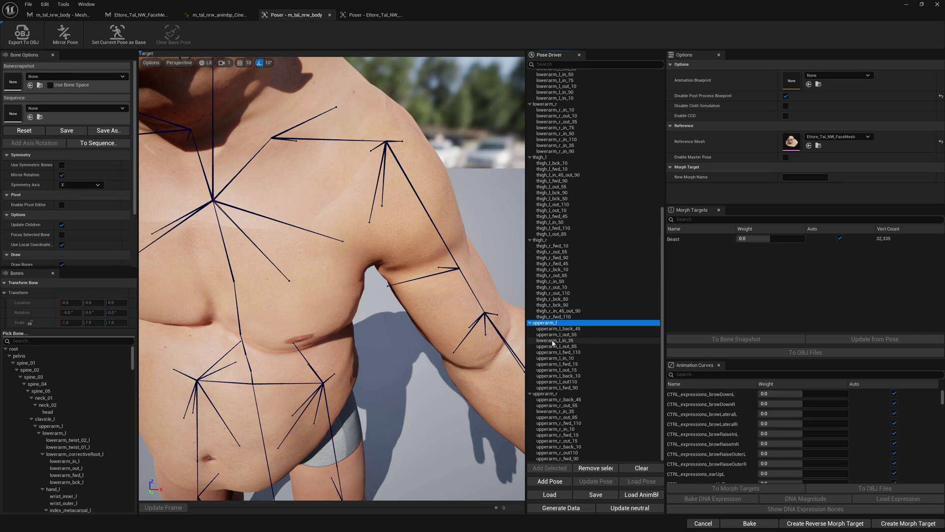
Rename the lowerarm_l_in_35 pose under the upperarm_l Pose Driver to upperarm_l_in_35.
left_click(550, 348)
left_click(550, 342)
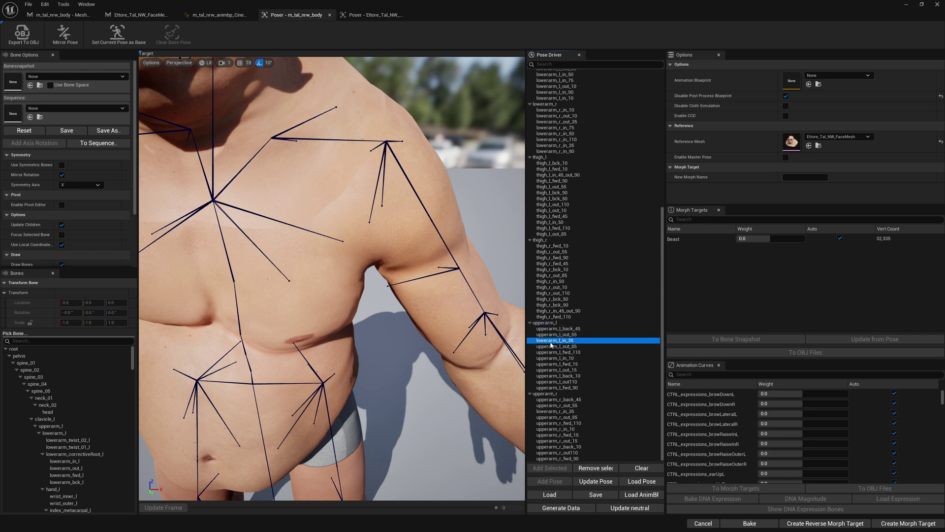
right_click(551, 344)
left_click(571, 397)
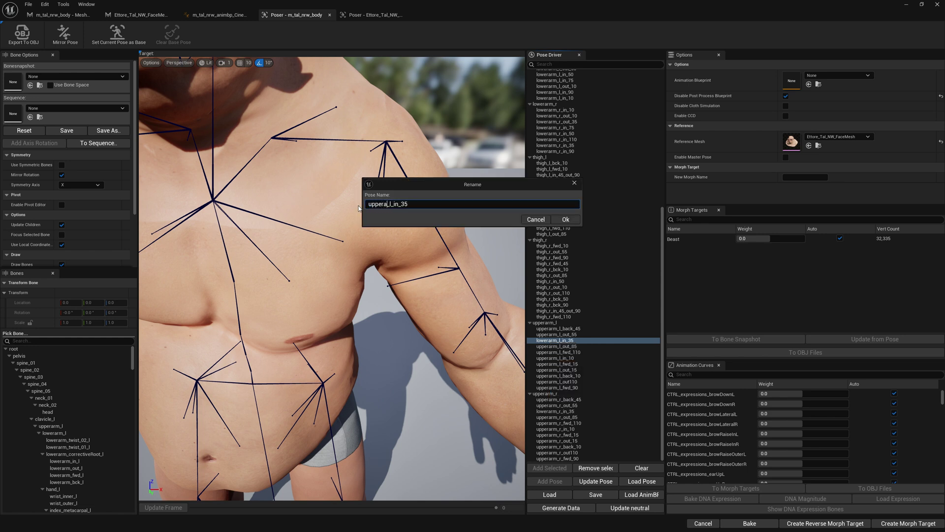
left_click(566, 219)
Remove the whole upperarm_r Pose Driver, keeping the upperarm_l Pose Driver.
left_click(557, 393)
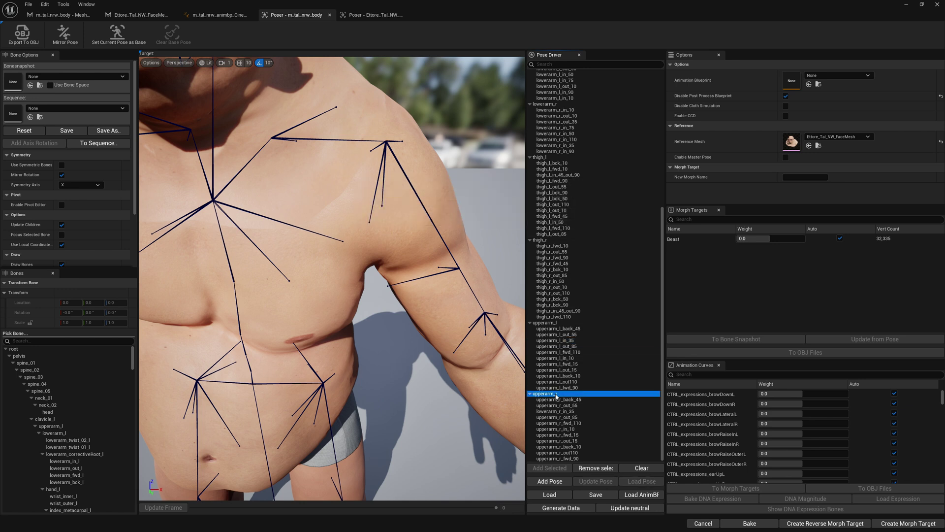
right_click(557, 395)
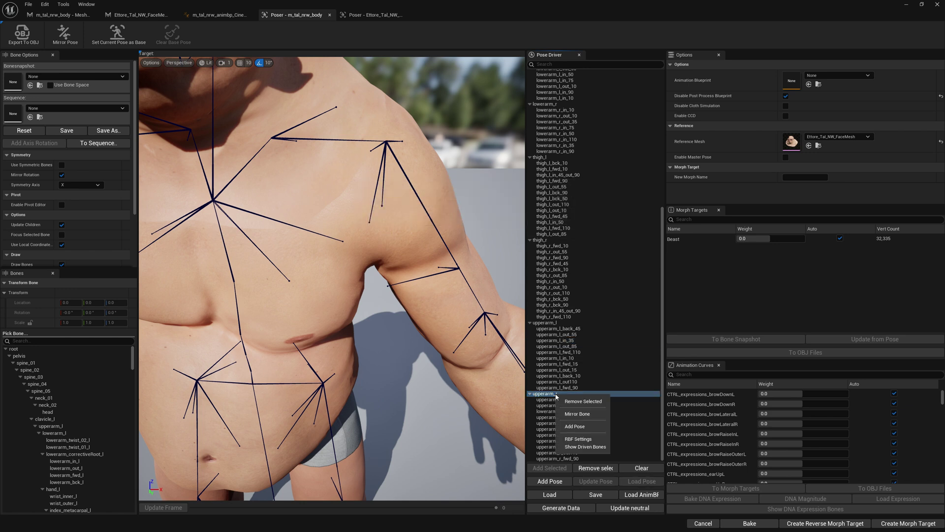
left_click(560, 323)
left_click(559, 394)
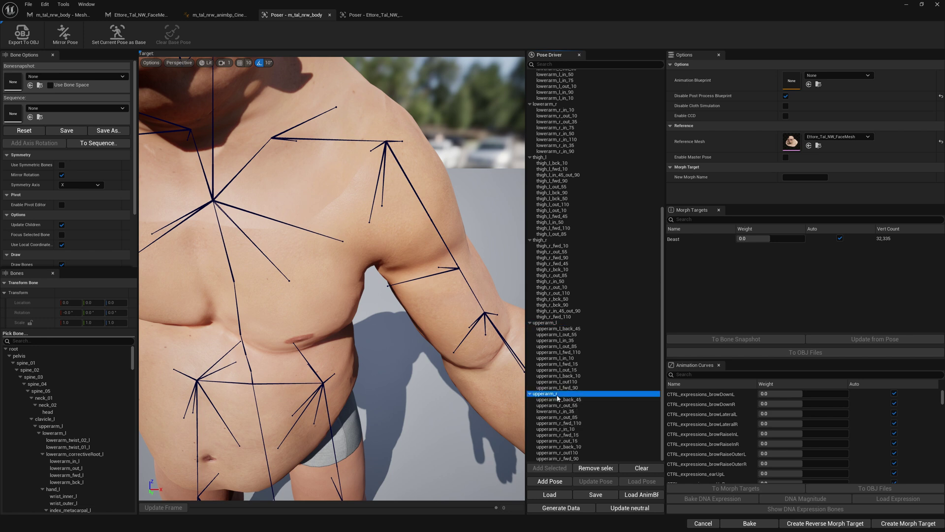
left_click(554, 323)
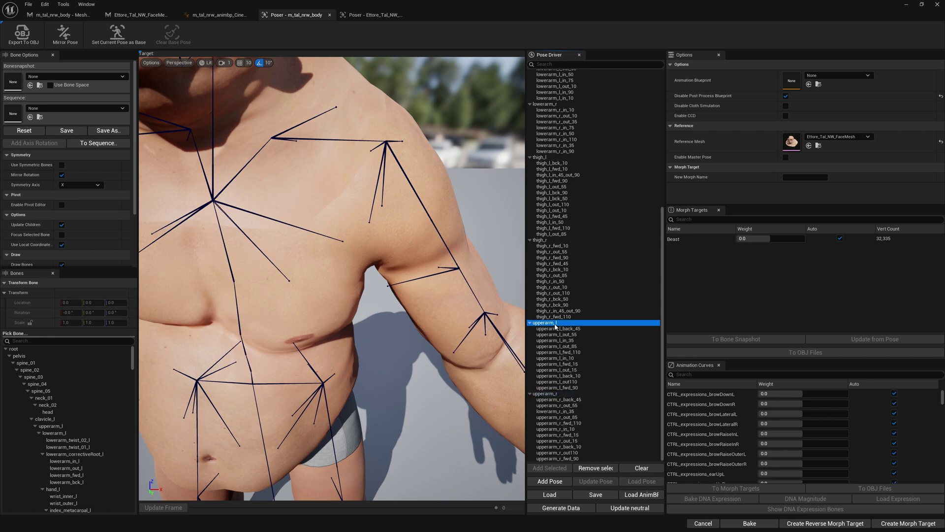
left_click(560, 393)
right_click(562, 394)
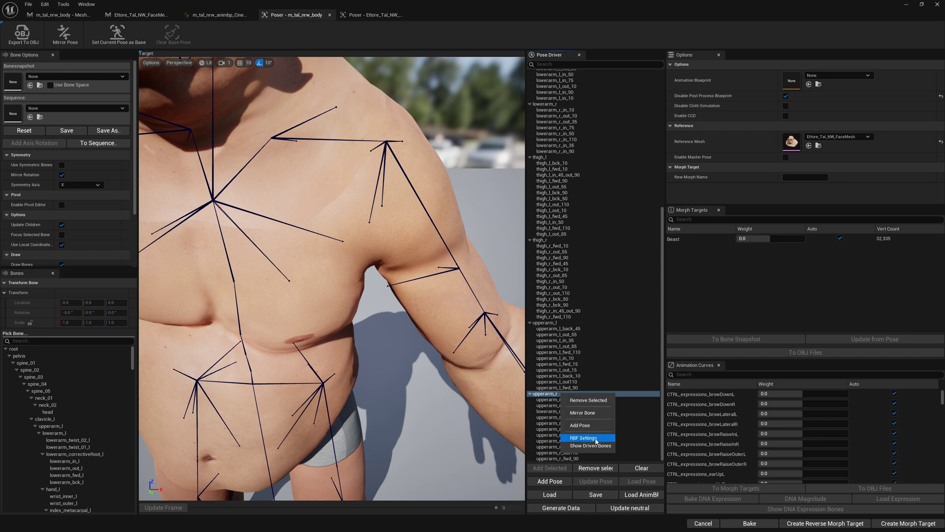
left_click(587, 400)
Load the upperarm_l_back_45 pose and enable Master Pose for the reference mesh.
left_click(571, 399)
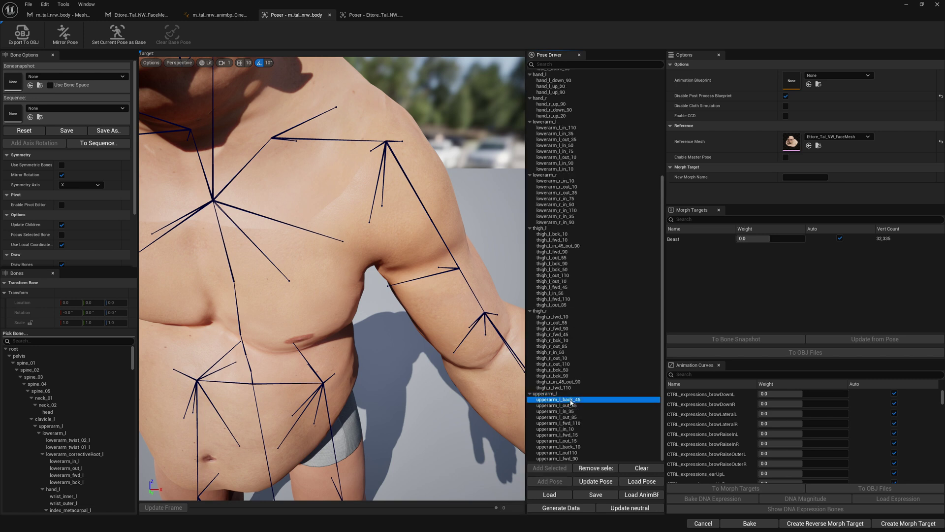
right_click(572, 400)
left_click(592, 428)
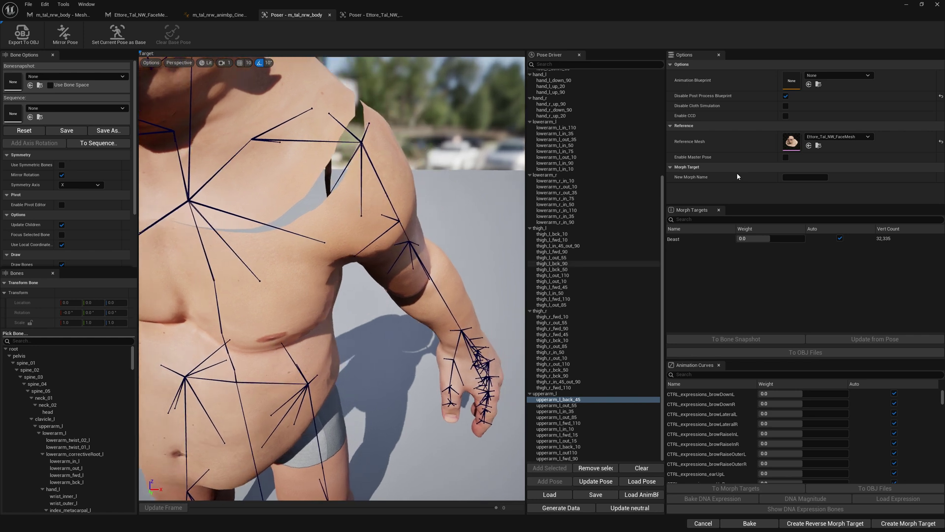
left_click(786, 157)
mouse_move(403, 228)
right_mouse_down()
mouse_move(295, 229)
mouse_move(403, 228)
right_mouse_up()
Load the upperarm_l_out_55 pose and inspect the raised left arm from behind.
left_click(574, 405)
right_click(576, 405)
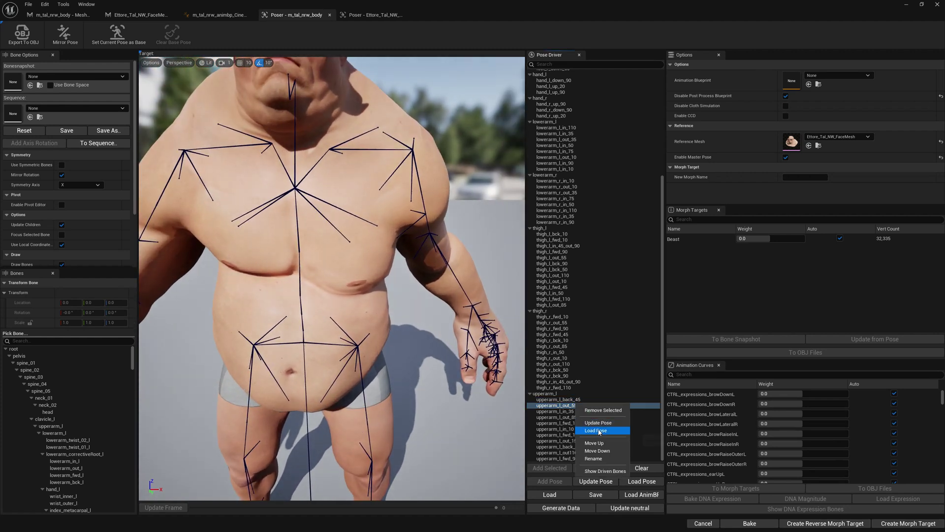
left_click(599, 431)
right_click_drag(414, 230, 330, 207)
left_click_drag(338, 285, 189, 296, "alt")
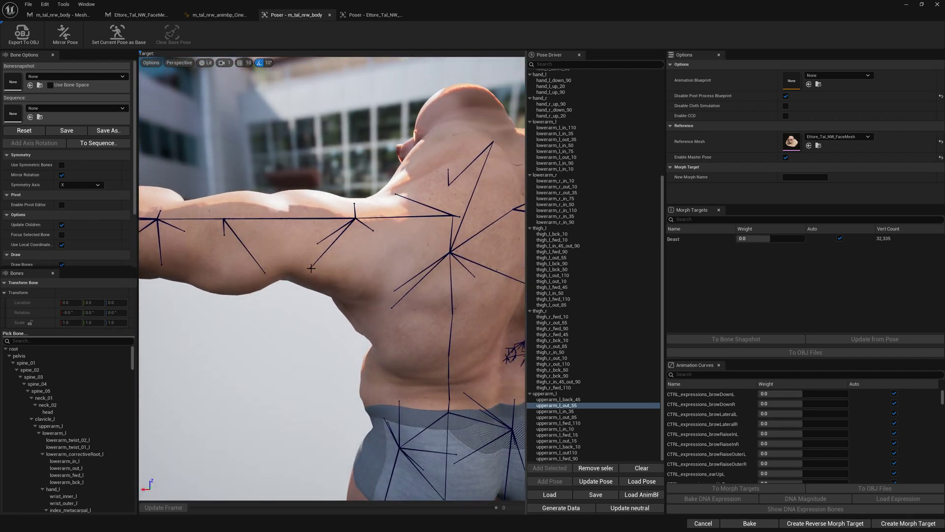
Move the upperarm_in_l corrective bone farther down and outward at the left armpit and update the upperarm_l_out_55 pose.
left_click(310, 268)
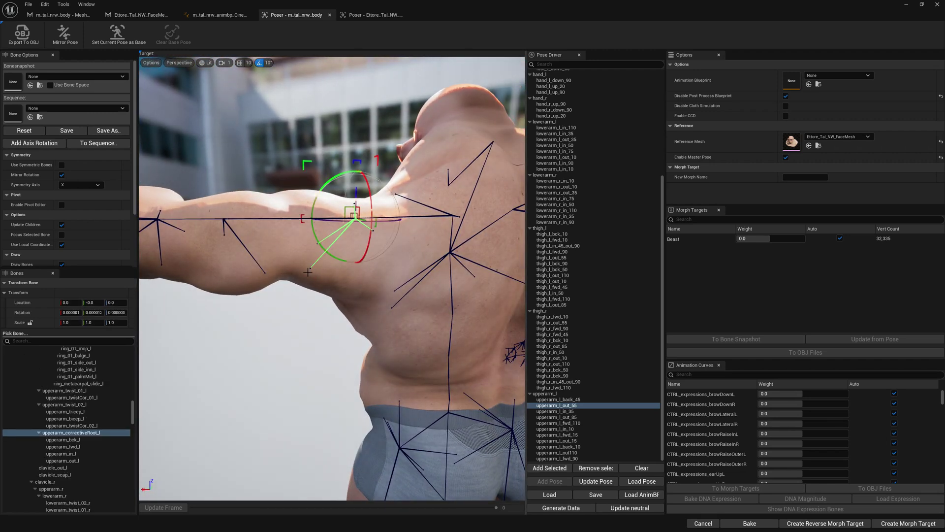
left_click(311, 268)
left_click_drag(327, 261, 304, 283)
right_click_drag(328, 320, 502, 315)
right_click_drag(389, 313, 433, 311)
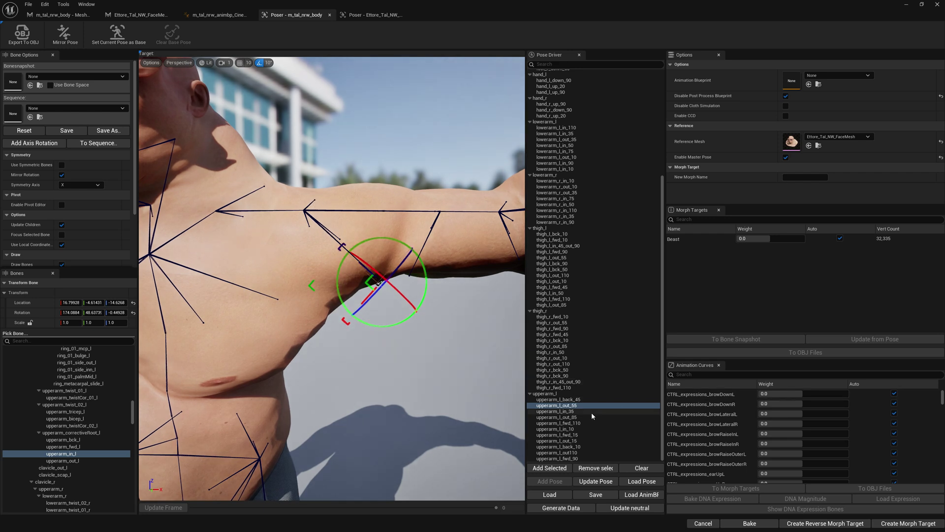
right_click(580, 406)
left_click(605, 425)
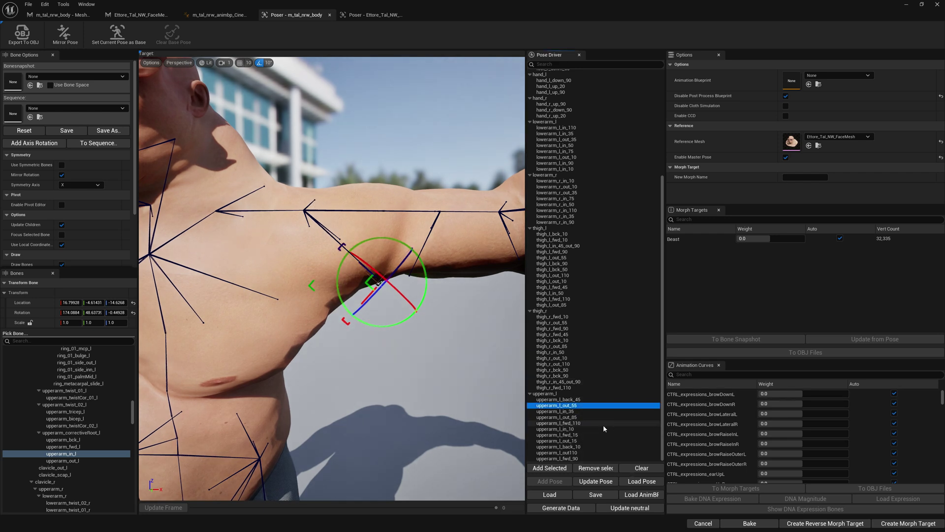
Load the upperarm_l_in_35 pose and, with local coordinates turned off, shift the upperarm_bicep_l bone sideways away from the chest.
left_click(571, 412)
right_click(571, 411)
left_click(593, 438)
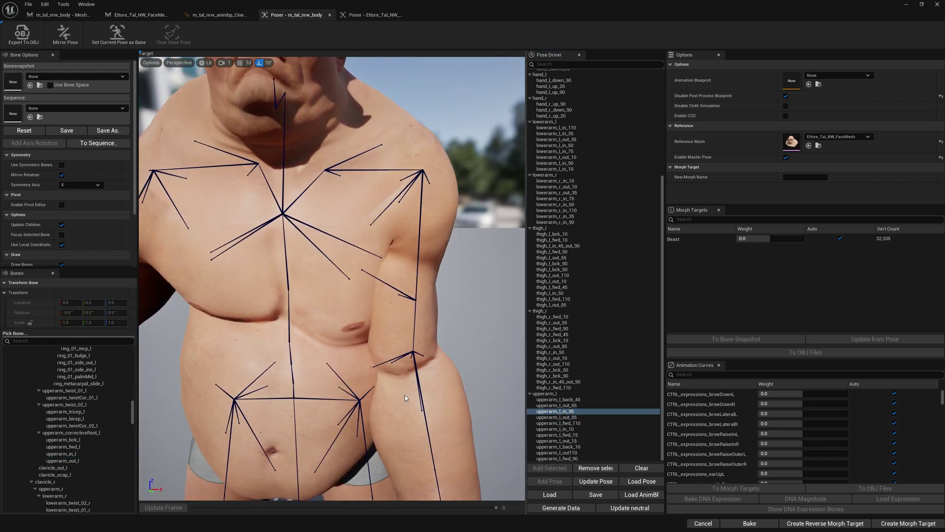
mouse_move(367, 310)
right_mouse_down()
mouse_move(368, 327)
mouse_move(356, 331)
mouse_move(369, 324)
mouse_move(367, 311)
right_mouse_up()
left_click(346, 211)
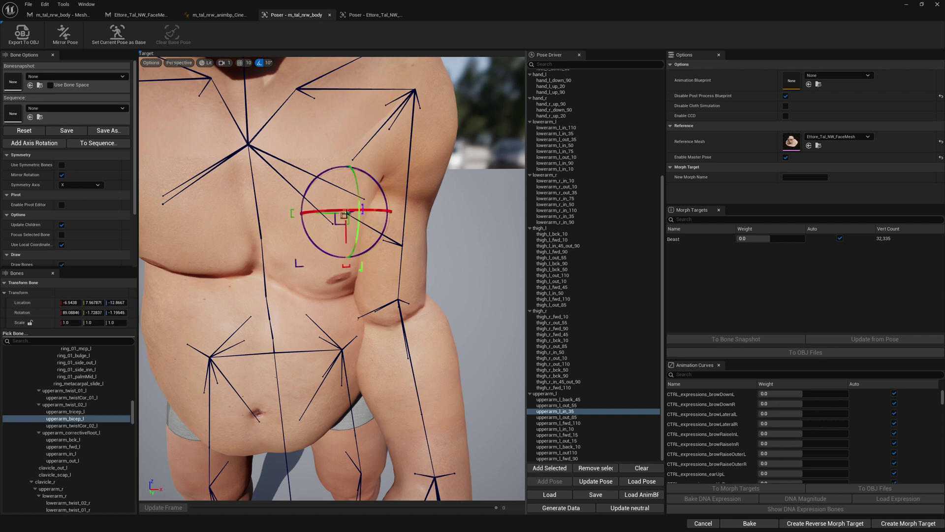
left_click(61, 244)
left_click_drag(318, 215, 343, 215)
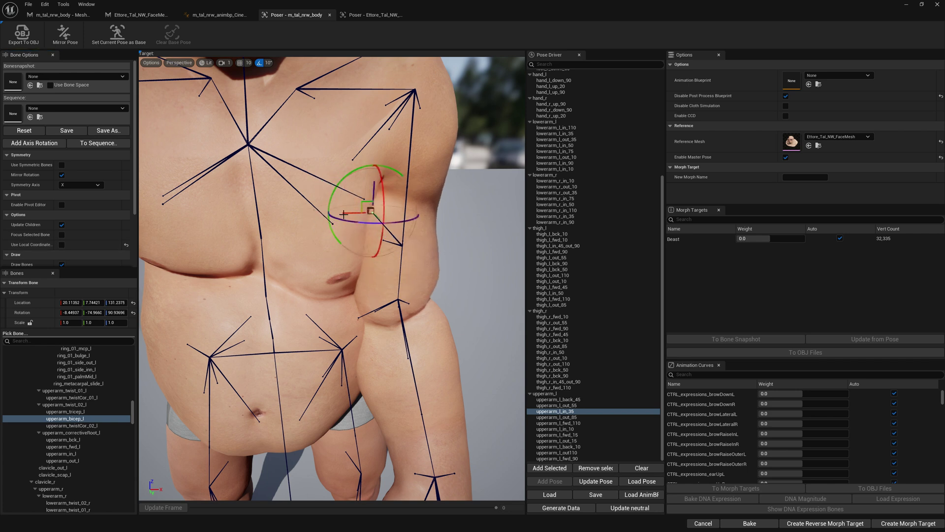
Shift the lowerarm_in_l bone sideways out of the belly and lower the upperarm_bicep_l bone to about Z 129.
left_click(358, 318)
left_click_drag(344, 322, 370, 322)
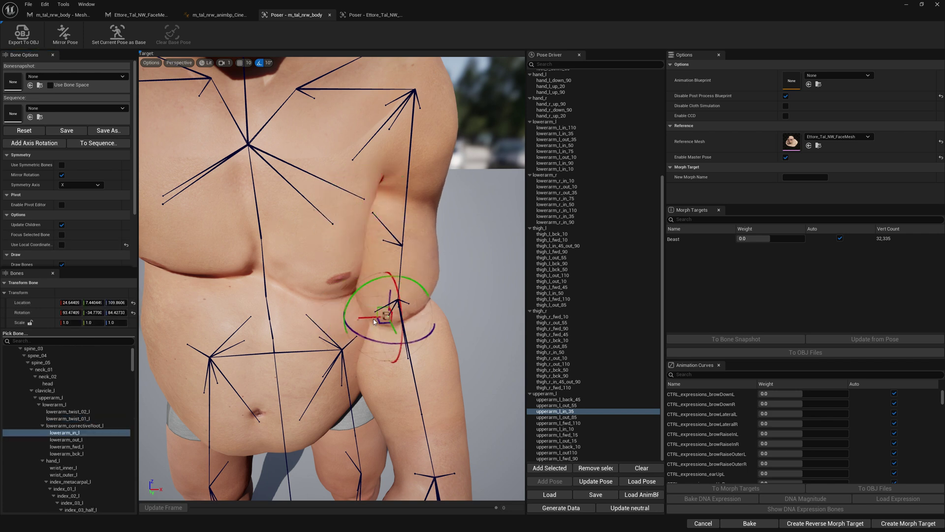
left_click(373, 212)
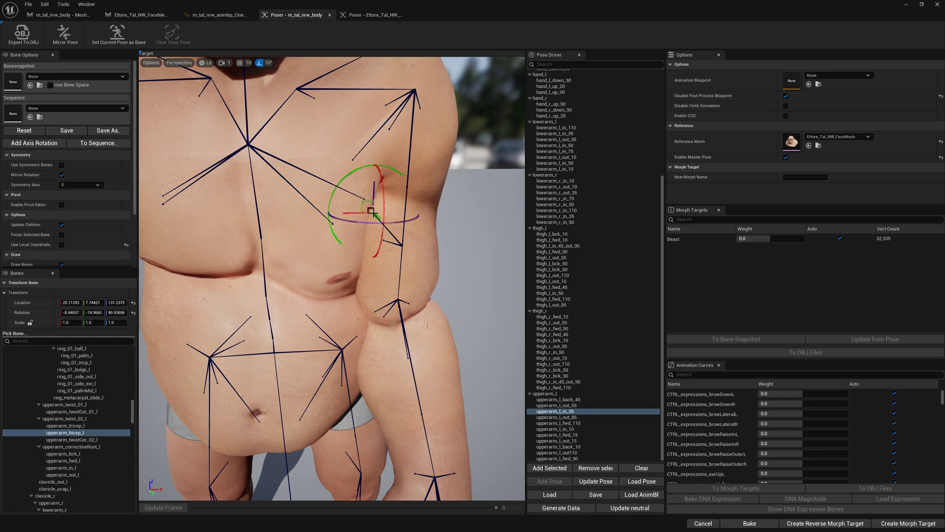
mouse_move(357, 216)
left_mouse_down()
mouse_move(381, 201)
mouse_move(370, 228)
mouse_move(353, 225)
left_mouse_up()
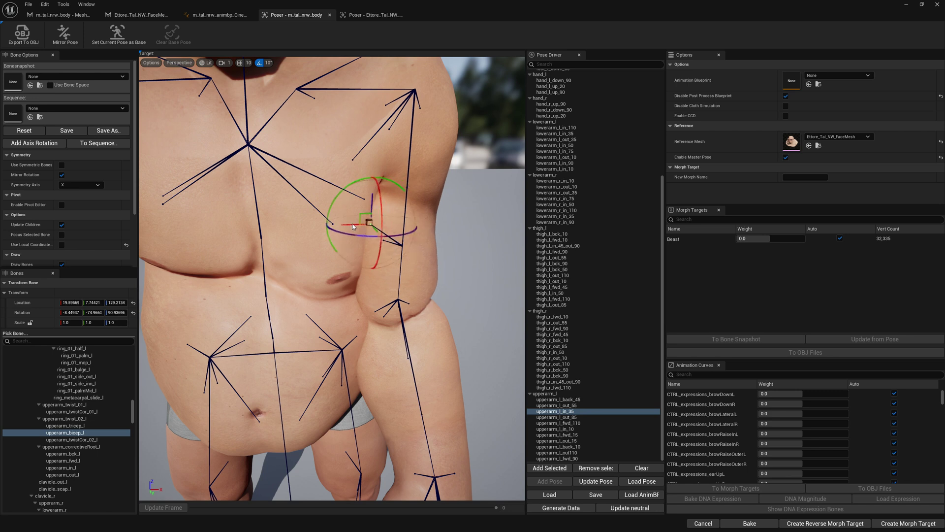
Fine-tune the lowerarm_in_l bone's position at the left elbow and update the upperarm_l_in_35 pose.
left_click(374, 312)
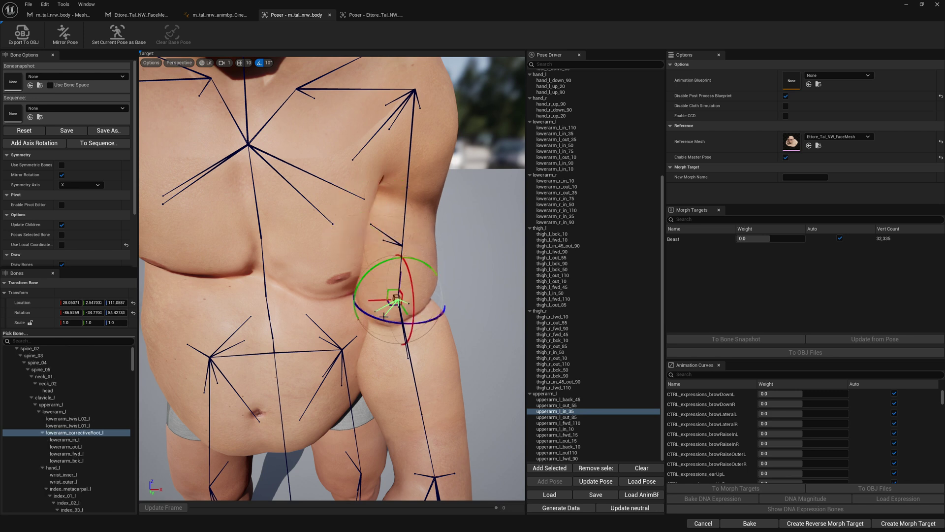
left_click(384, 315)
mouse_move(369, 319)
left_mouse_down()
mouse_move(383, 317)
mouse_move(370, 322)
left_mouse_up()
mouse_move(372, 329)
right_mouse_down()
mouse_move(362, 340)
mouse_move(371, 328)
right_mouse_up()
right_click_drag(452, 271, 447, 271)
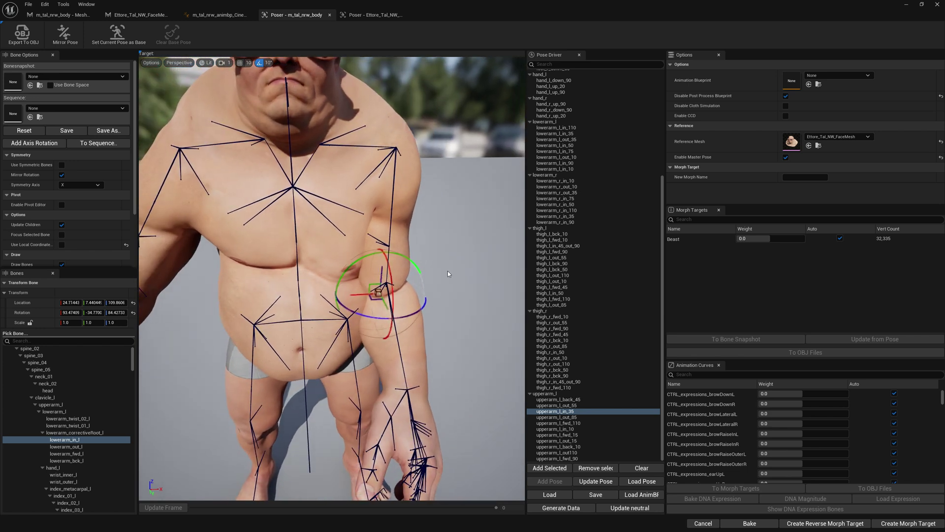
right_click(576, 412)
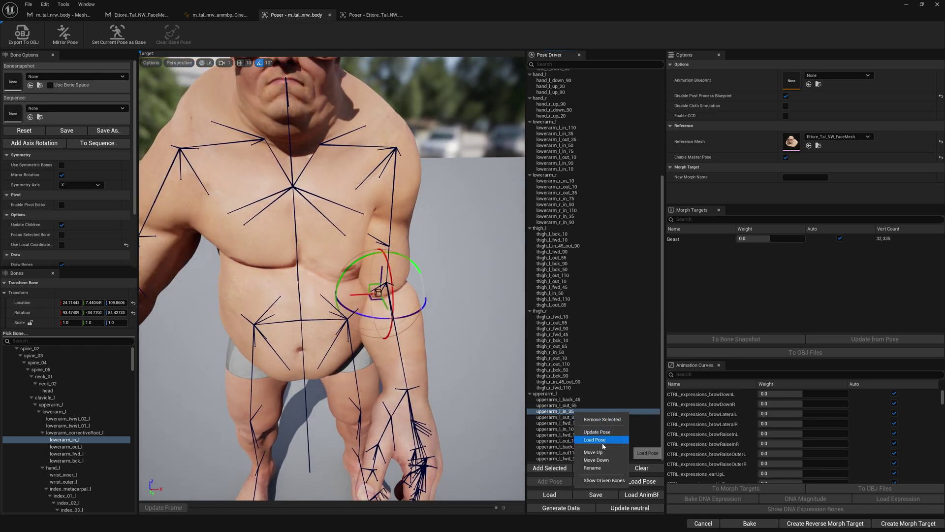
left_click(604, 433)
Load the upperarm_l_out_85 pose and raise the upperarm_out_l corrective bone above the left shoulder to about Z 160.
left_click(567, 417)
right_click(577, 418)
left_click(596, 439)
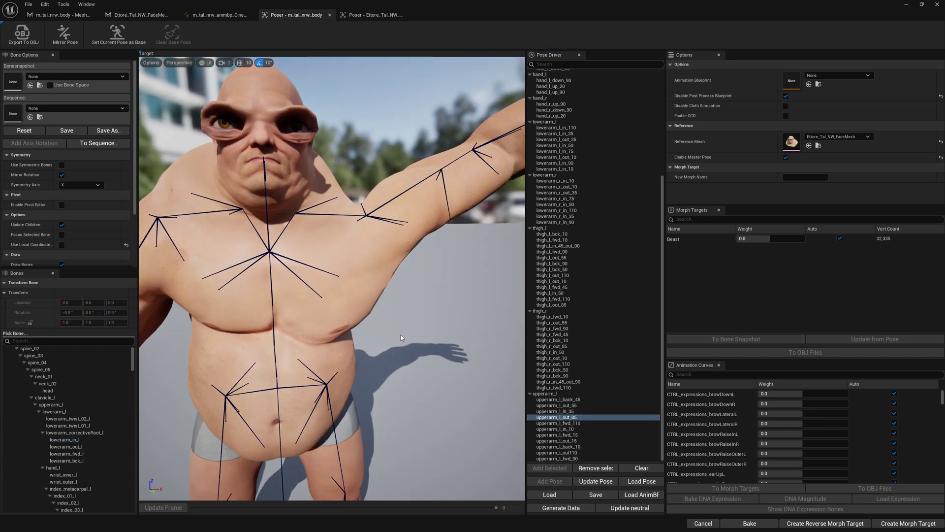
right_click_drag(400, 327, 428, 296)
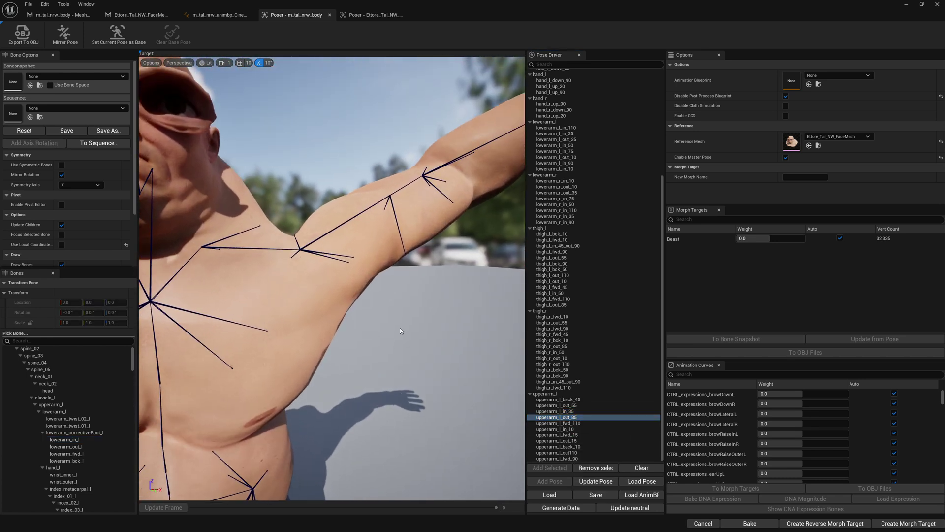
left_click(293, 235)
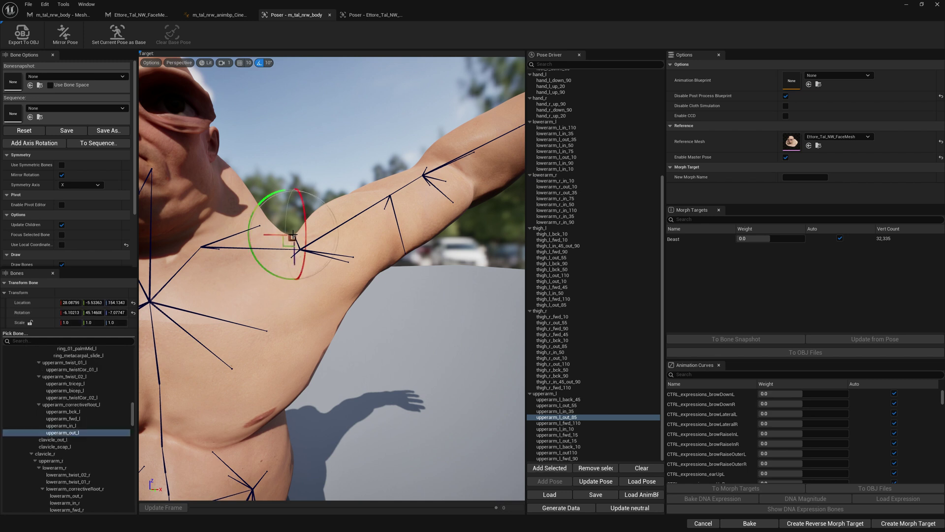
left_click_drag(296, 261, 295, 233)
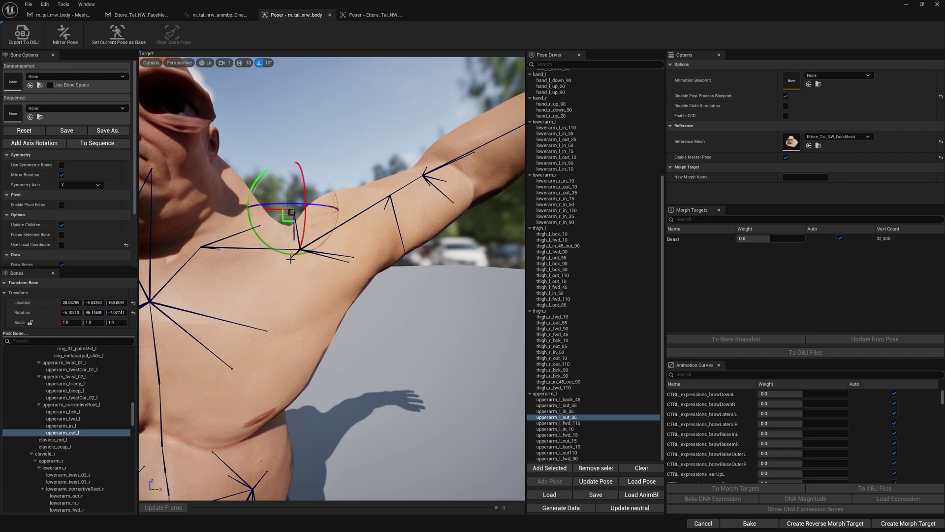
Select the upperarm_bck_l corrective bone behind the left shoulder and adjust its height to about Z 151.
left_click(289, 257)
left_click_drag(292, 239, 293, 260)
right_click_drag(293, 260, 158, 256)
left_click_drag(293, 259, 184, 256, "alt")
left_click_drag(338, 256, 236, 230)
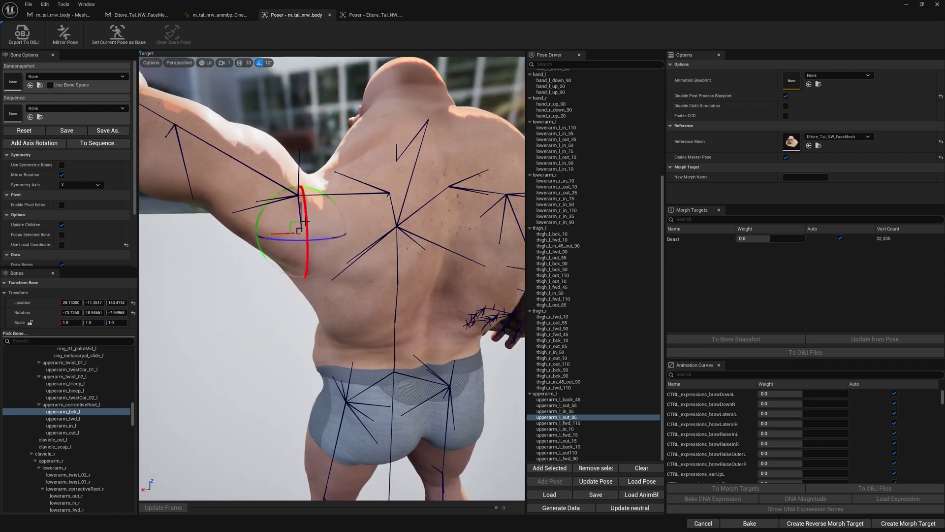
left_click_drag(305, 215, 320, 178)
Lower the upperarm_out_l corrective bone above the left shoulder to about Z 158.
right_click_drag(322, 203, 323, 202)
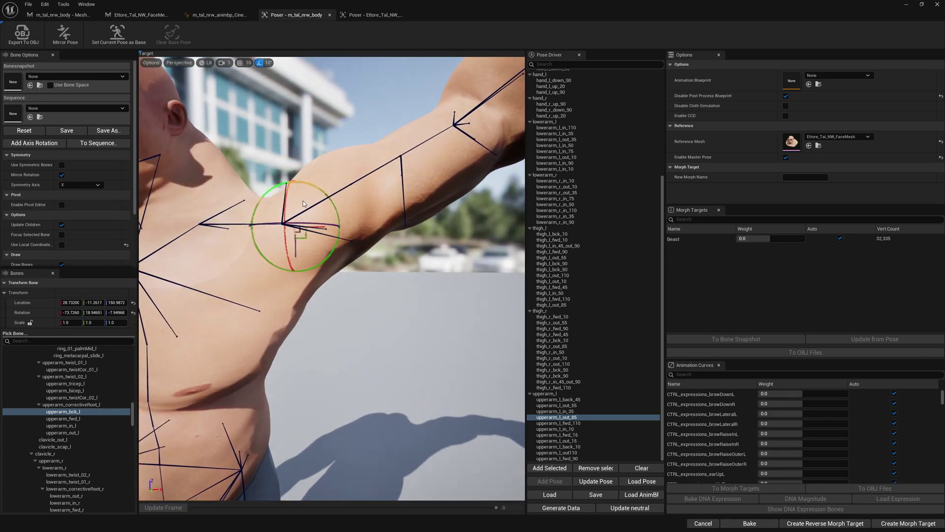
left_click(285, 184)
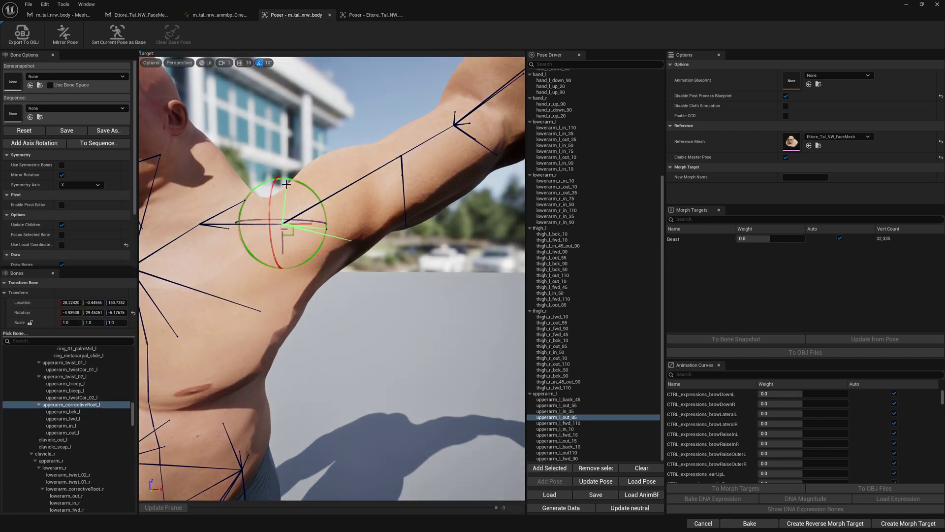
left_click(287, 182)
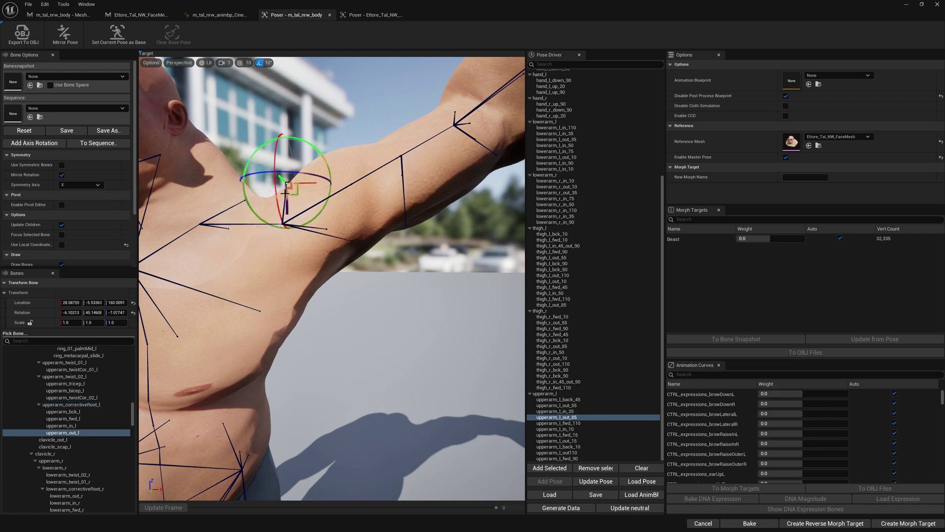
left_click_drag(287, 197, 288, 209)
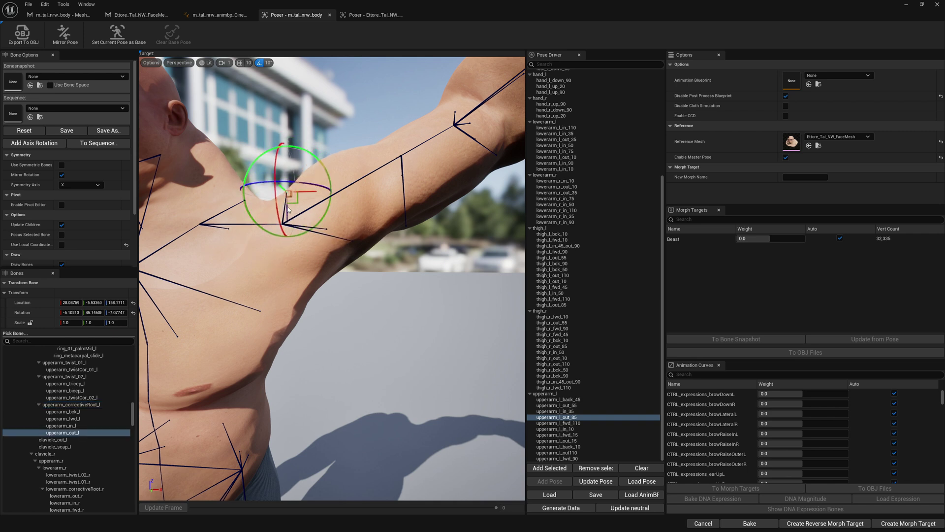
scroll(356, 223, "down", 10)
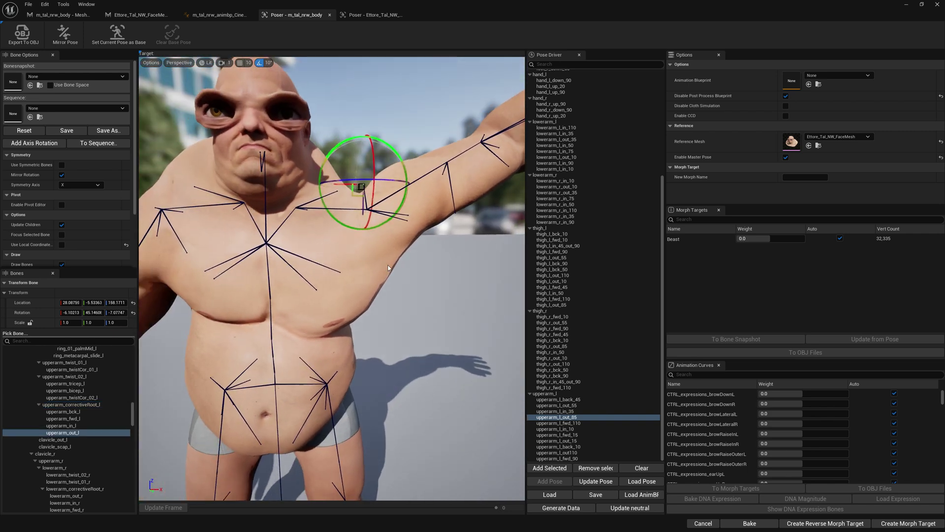
scroll(413, 281, "up", 8)
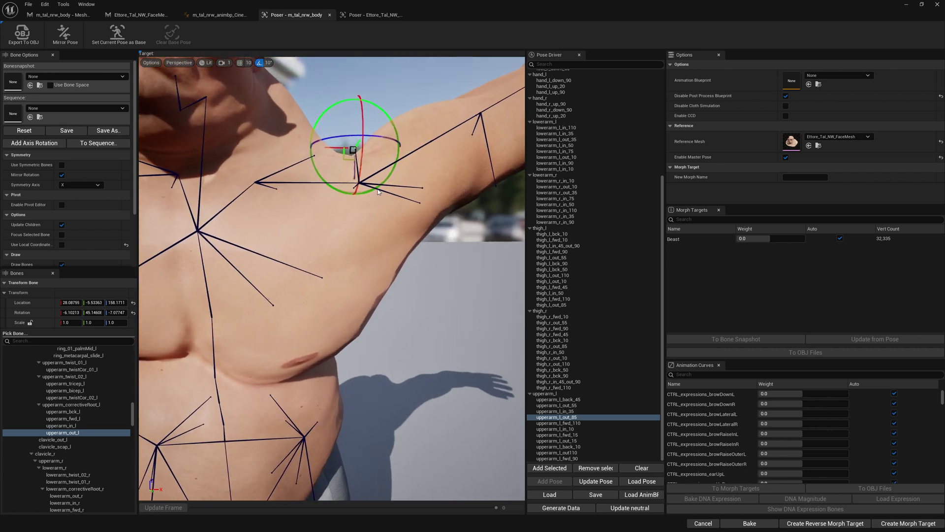
Shift the upperarm_bck_l bone forward to about Y -7.3 and update the upperarm_l_out_85 pose.
left_click(436, 226)
left_click_drag(436, 227, 115, 199, "alt")
right_click_drag(315, 236, 430, 222)
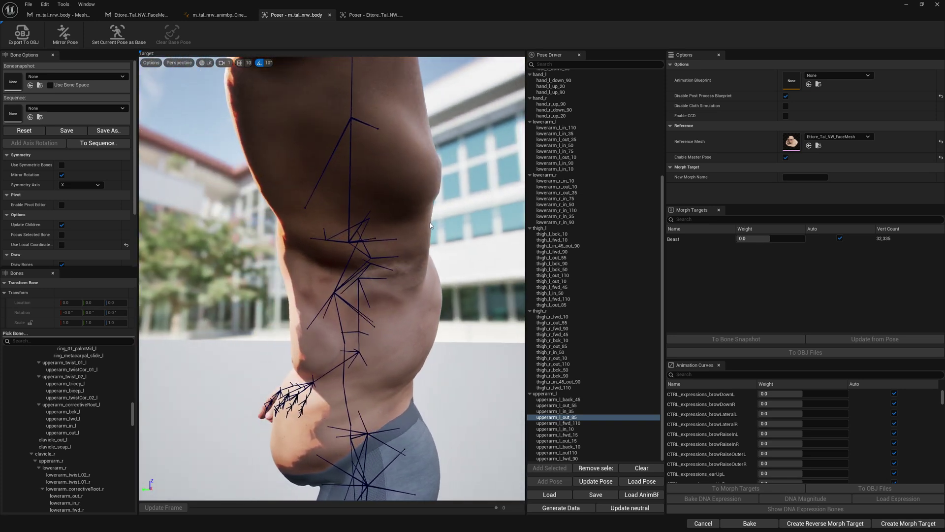
left_click(369, 212)
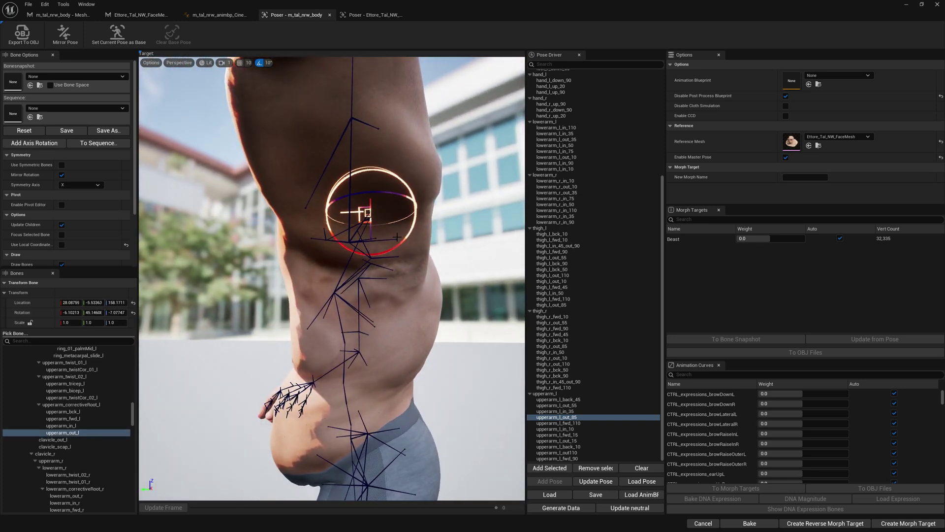
left_click(357, 232)
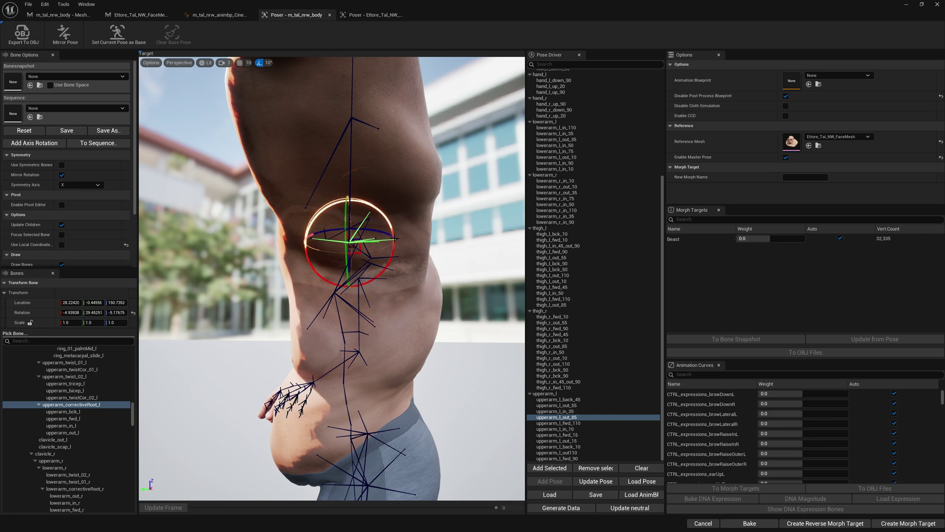
left_click(399, 248)
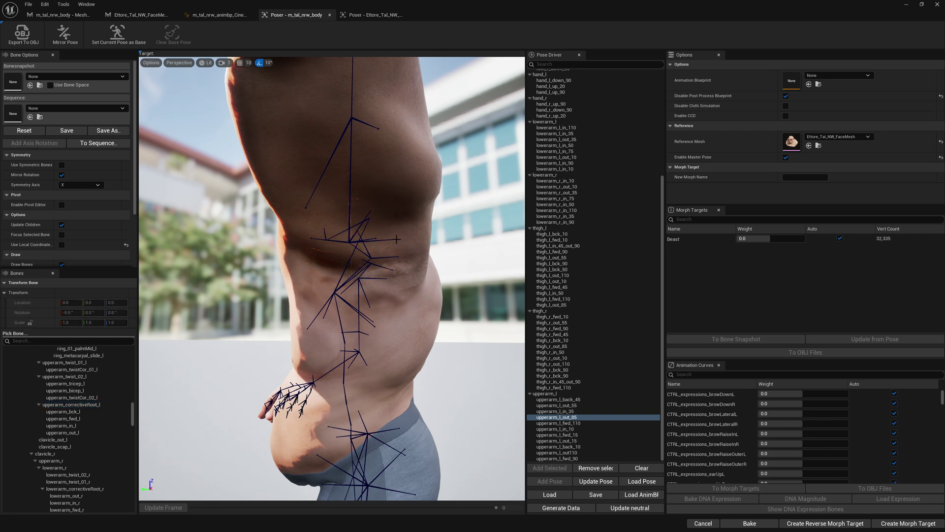
left_click(397, 239)
left_click_drag(382, 238, 514, 255)
right_click(573, 420)
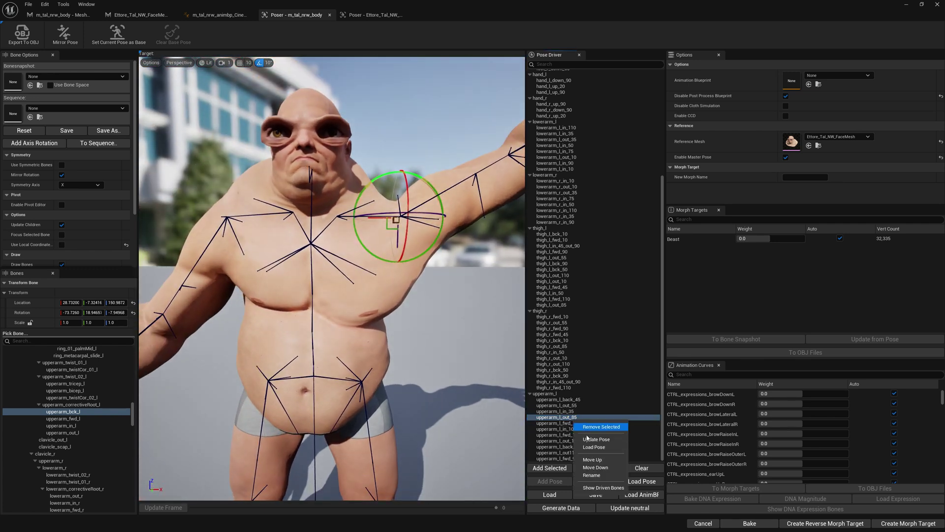
left_click(594, 441)
Load the upperarm_l_fwd_110 pose and move the upperarm_bicep_l bone to about X 15.9, Y 22.8, Z 155.
left_click(571, 424)
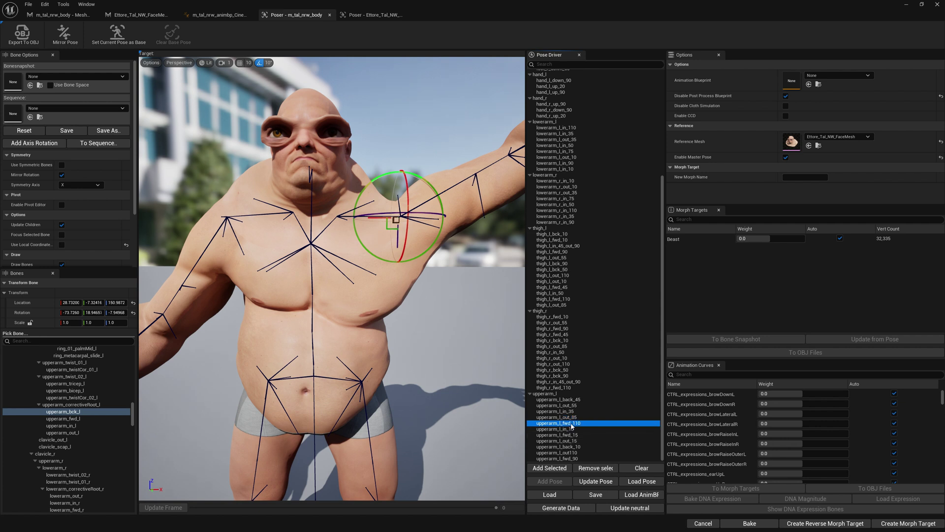
right_click(571, 423)
left_click(573, 442)
right_click_drag(443, 315, 451, 268)
right_click_drag(462, 369, 359, 325)
left_click(341, 267)
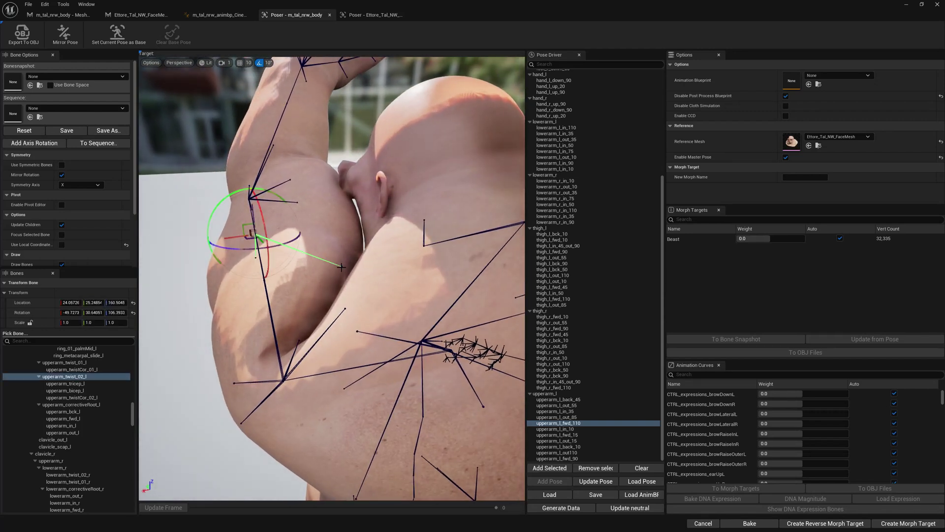
left_click(341, 266)
left_click_drag(327, 272, 353, 280)
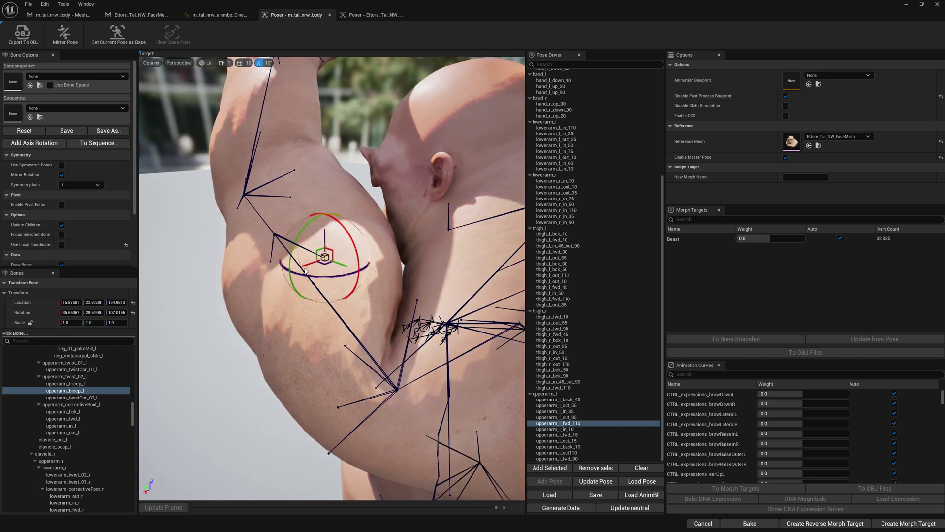
Check the raised left arm from the front and update the upperarm_l_fwd_110 pose.
left_click_drag(332, 273, 473, 253, "alt")
right_click_drag(379, 283, 501, 377)
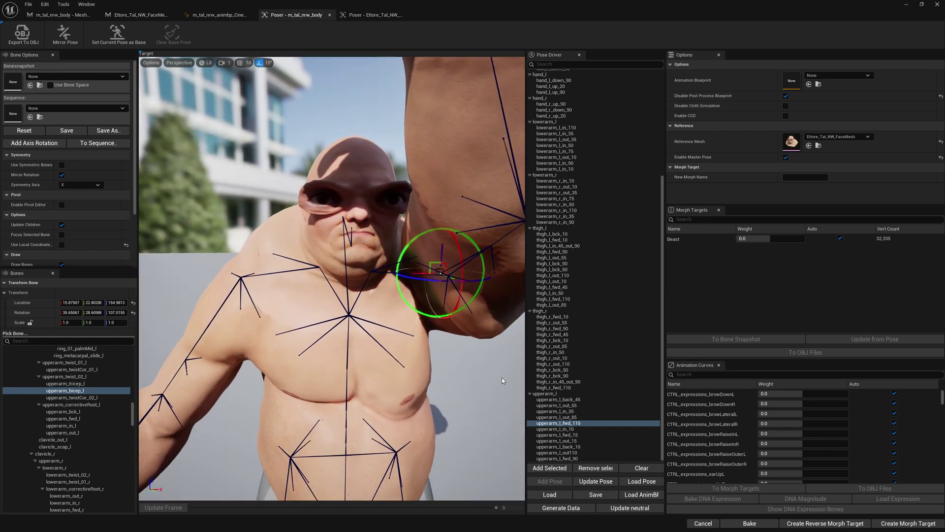
right_click(589, 432)
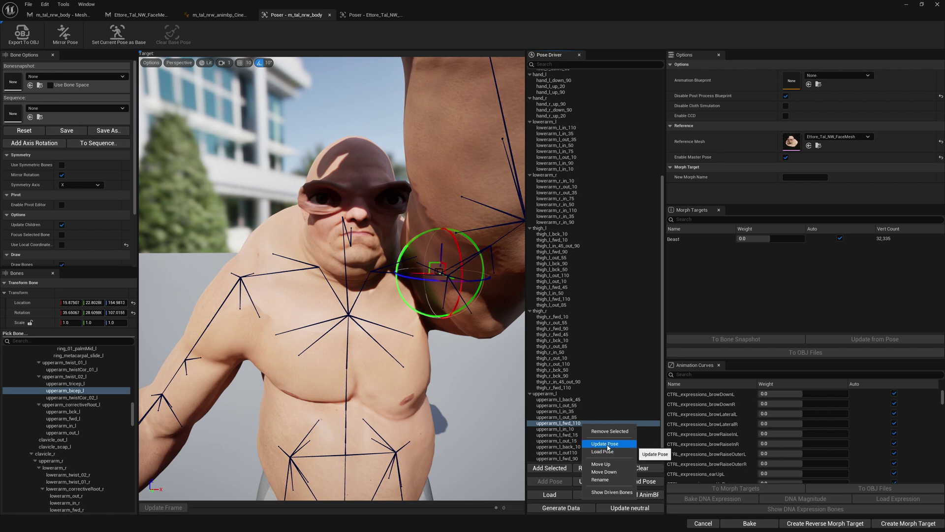
left_click(607, 445)
Load the upperarm_l_in_10 and upperarm_l_fwd_15 poses in turn to examine the left shoulder's deformation.
left_click(568, 430)
right_click(569, 431)
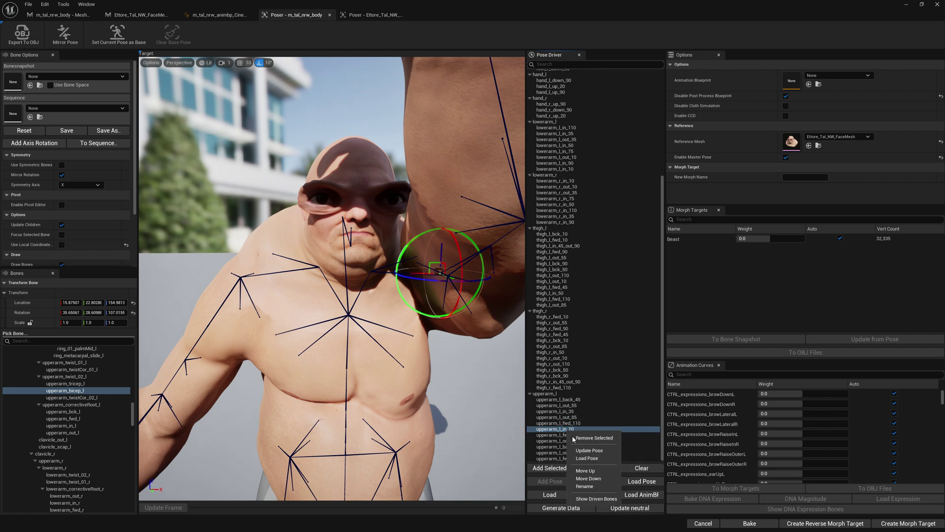
left_click(586, 458)
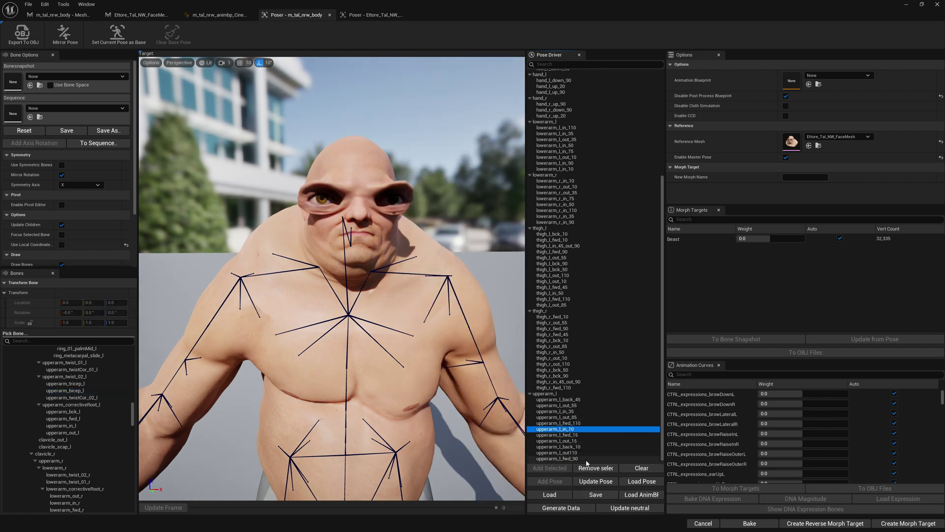
right_click_drag(344, 276, 296, 357)
left_click(567, 435)
right_click(573, 436)
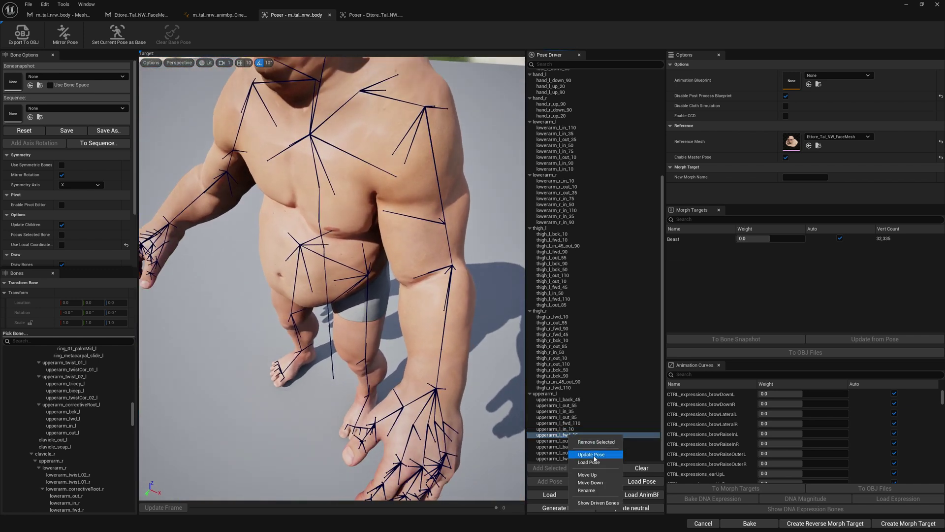
left_click(583, 463)
mouse_move(439, 388)
right_mouse_down()
mouse_move(475, 396)
mouse_move(495, 386)
mouse_move(436, 382)
right_mouse_up()
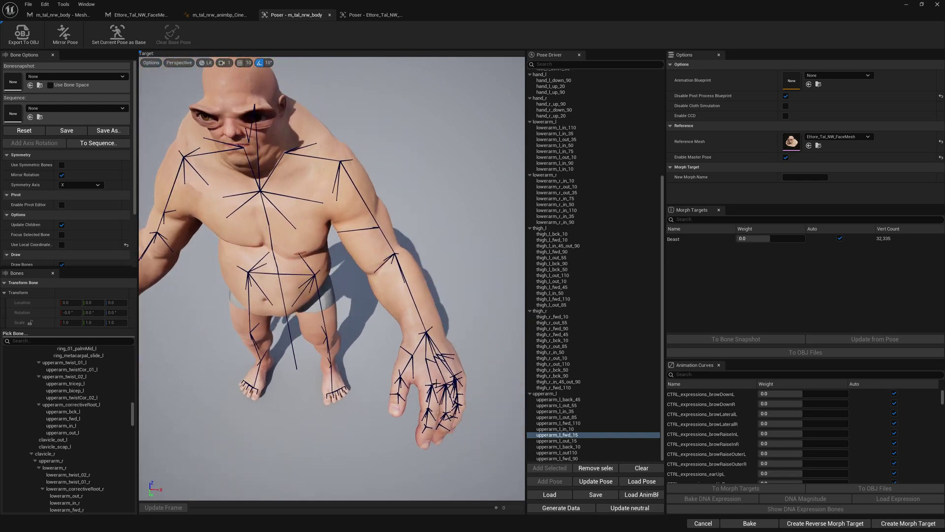
Load the upperarm_l_out_15 and upperarm_l_back_10 poses in turn to examine the left arm's deformation.
left_click(556, 441)
right_click(558, 442)
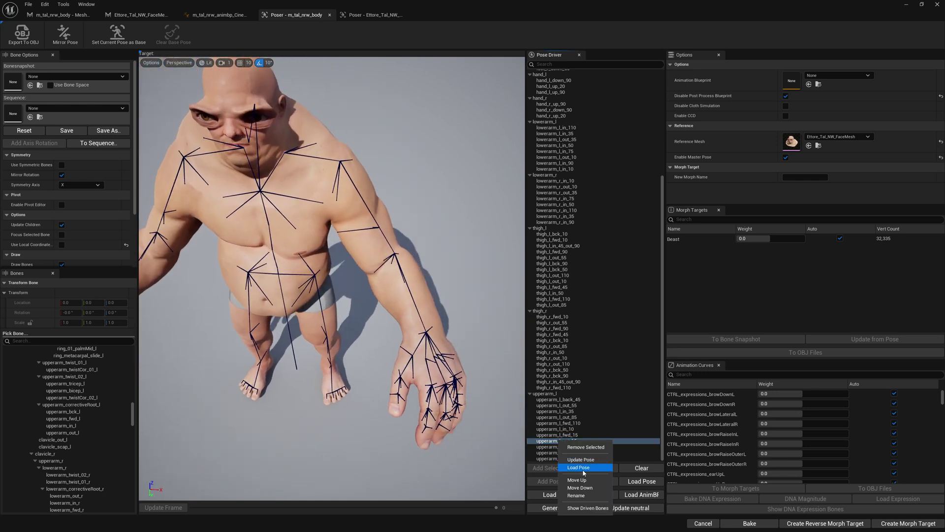
left_click(583, 471)
left_click(564, 446)
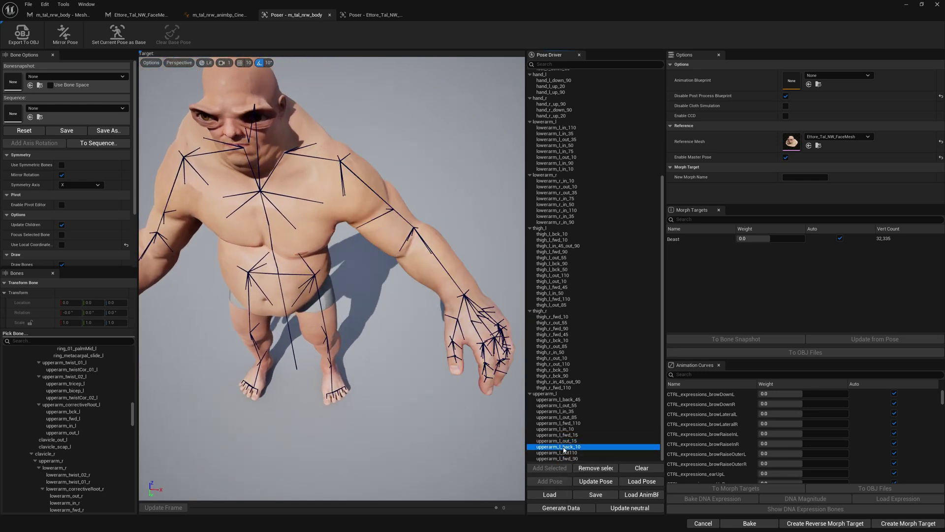
right_click(564, 447)
left_click(585, 476)
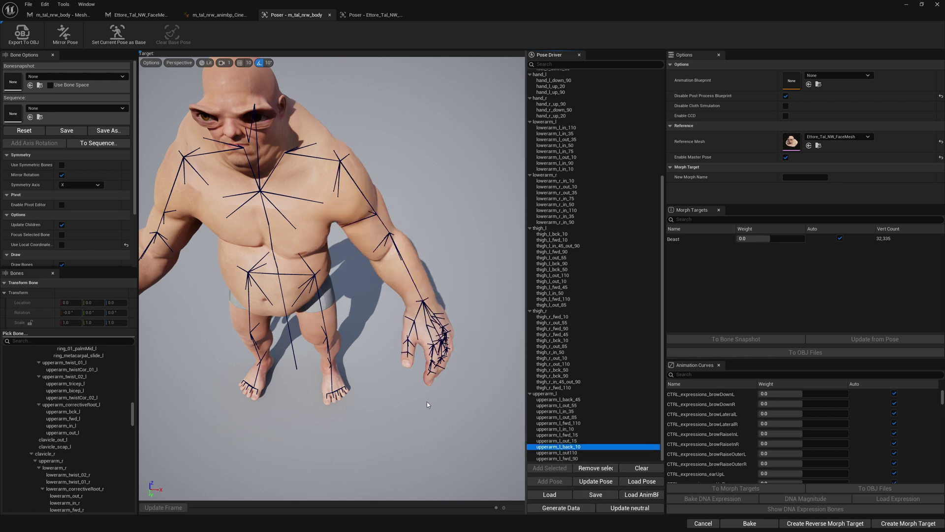
Load the upperarm_l_out110 pose to inspect it and remove it from the upperarm_l driver.
left_click(572, 453)
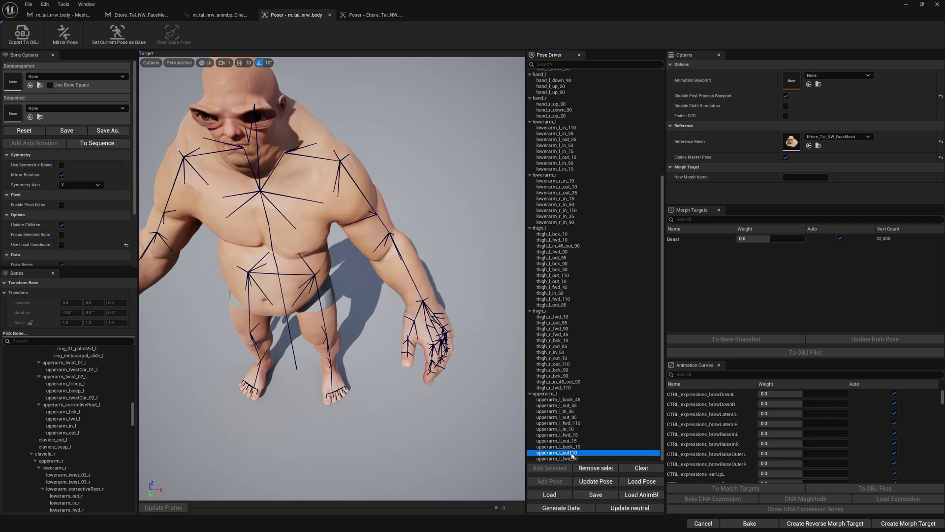
right_click(572, 453)
left_click(587, 481)
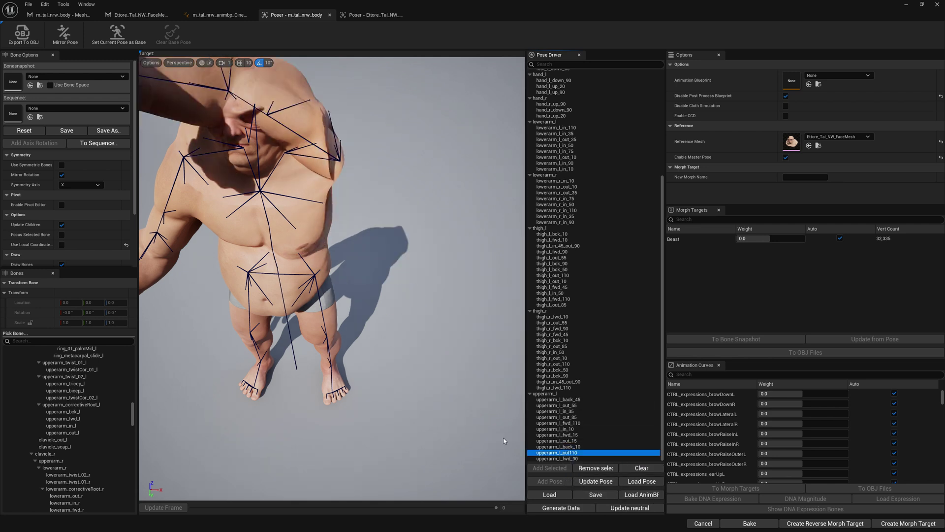
right_click_drag(360, 324, 361, 324)
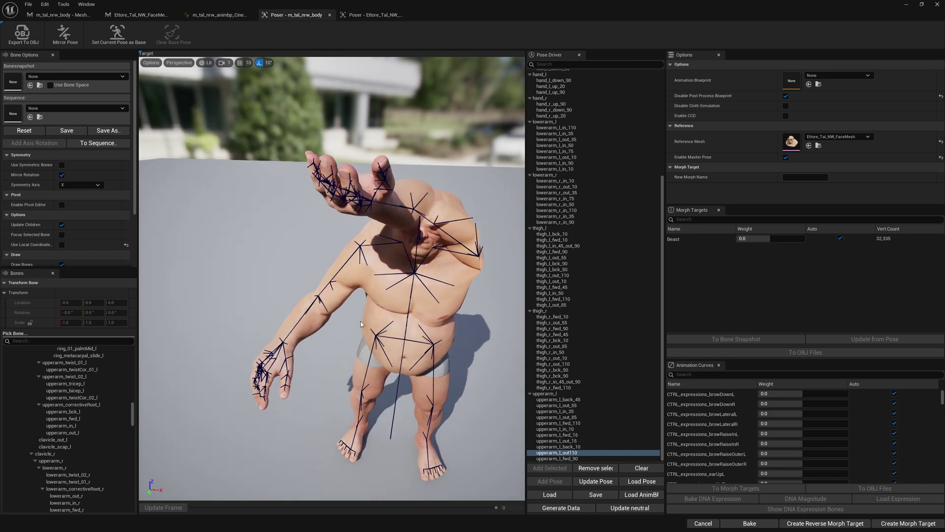
right_click(582, 453)
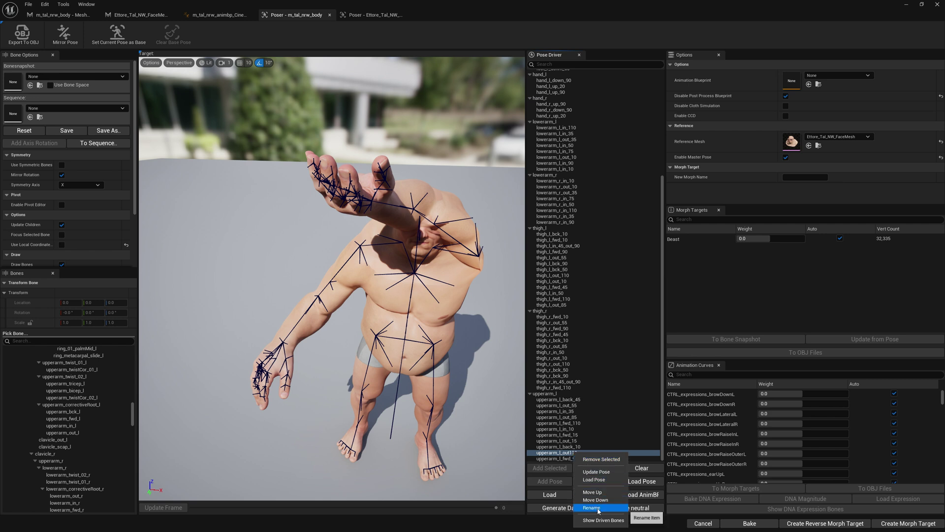
left_click(555, 456)
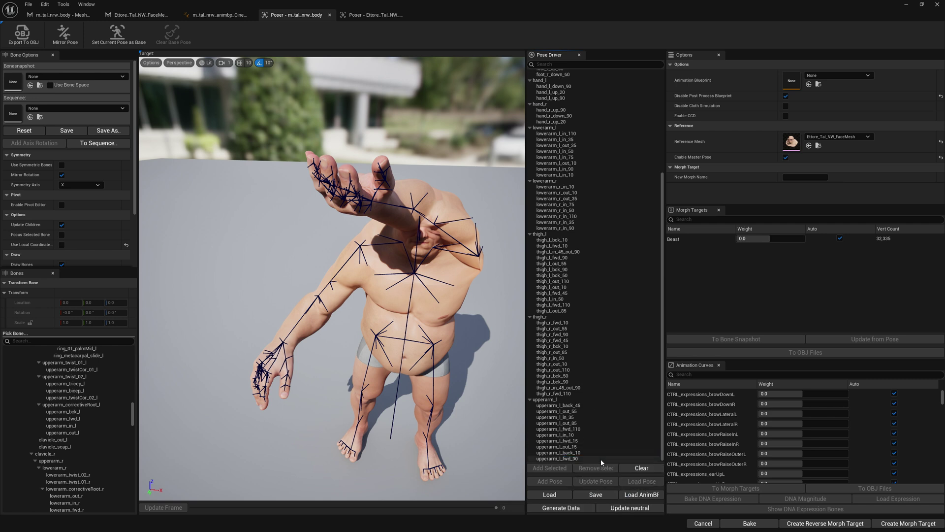
Load the upperarm_l_fwd_90 pose and move the upperarm_bicep_l bone to about X 21.8, Y 22.4, Z 149.9.
left_click(577, 457)
right_click(578, 459)
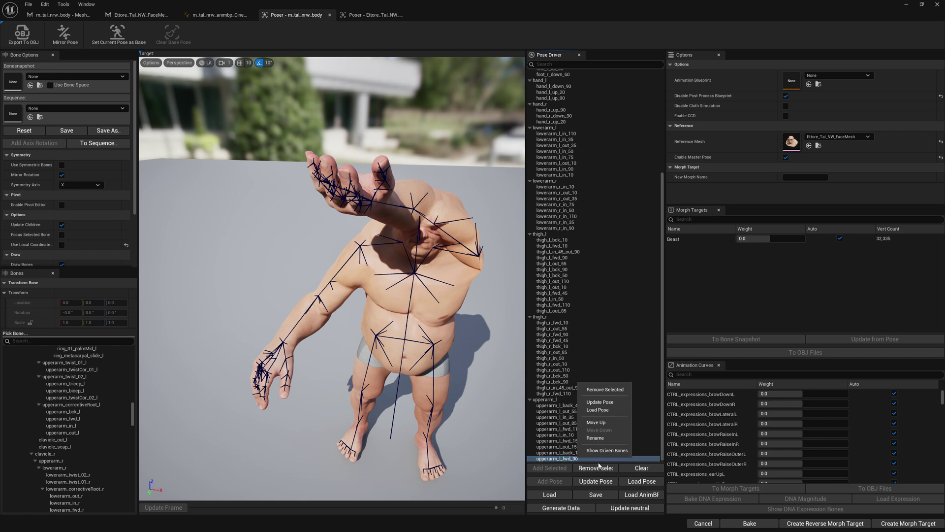
left_click(601, 410)
left_click_drag(374, 275, 221, 280, "alt")
right_click_drag(387, 317, 427, 317, "alt")
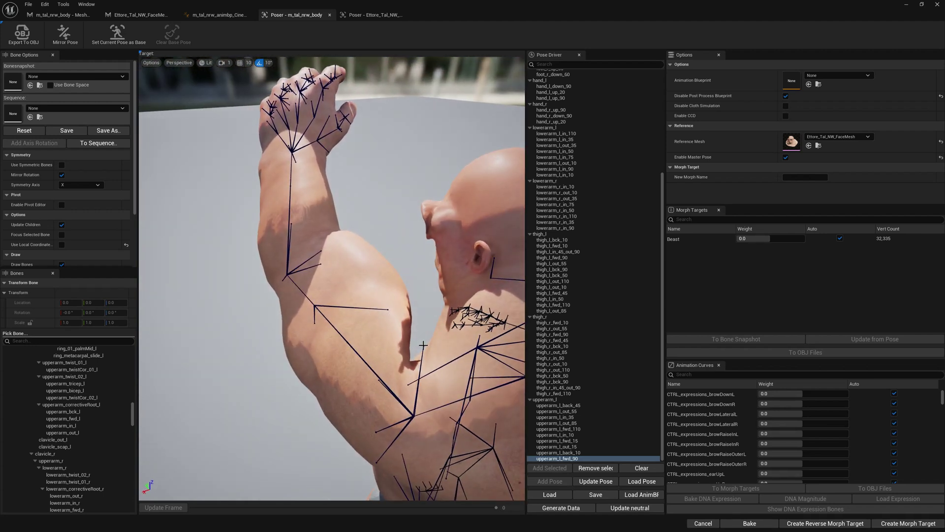
left_click(423, 345)
left_click_drag(411, 357, 364, 320)
left_click(389, 310)
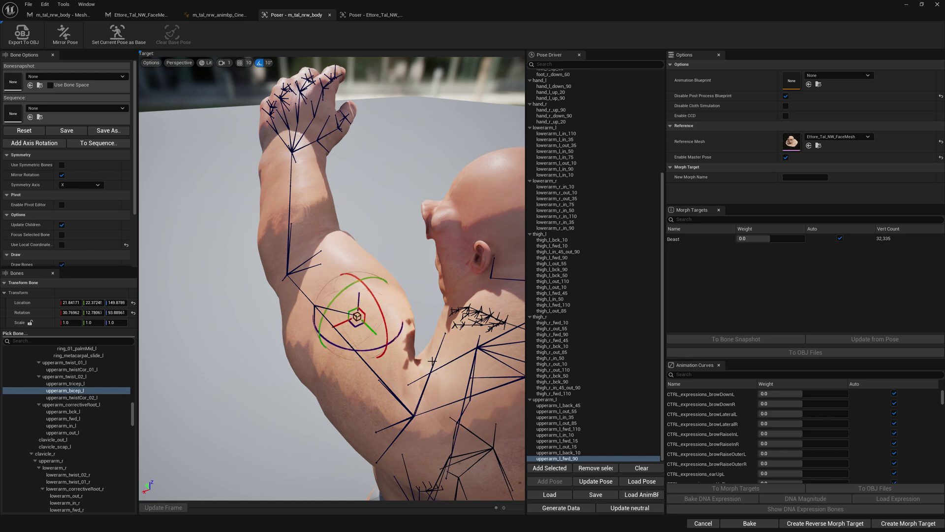
Shift the upperarm_fwd_l corrective bone outward from the neck to about X 23.9.
left_click(445, 336)
left_click(445, 335)
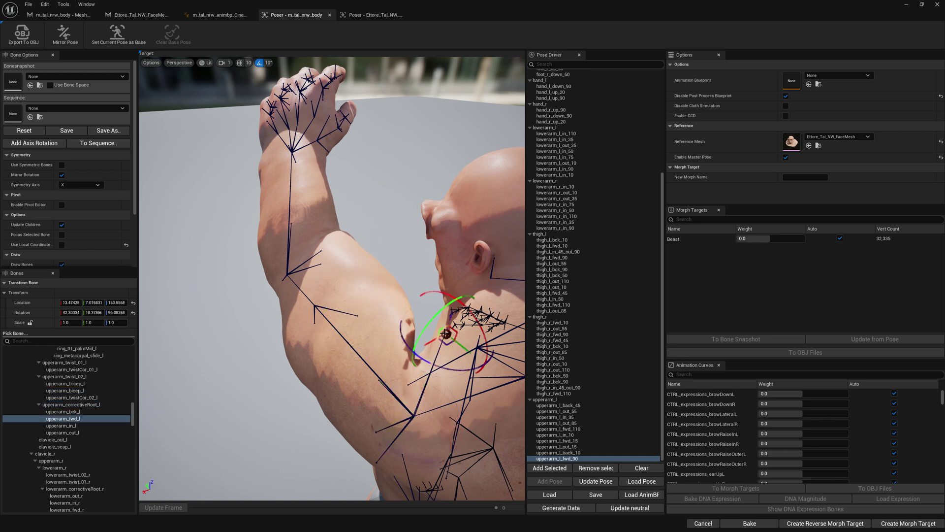
left_click_drag(432, 341, 388, 415)
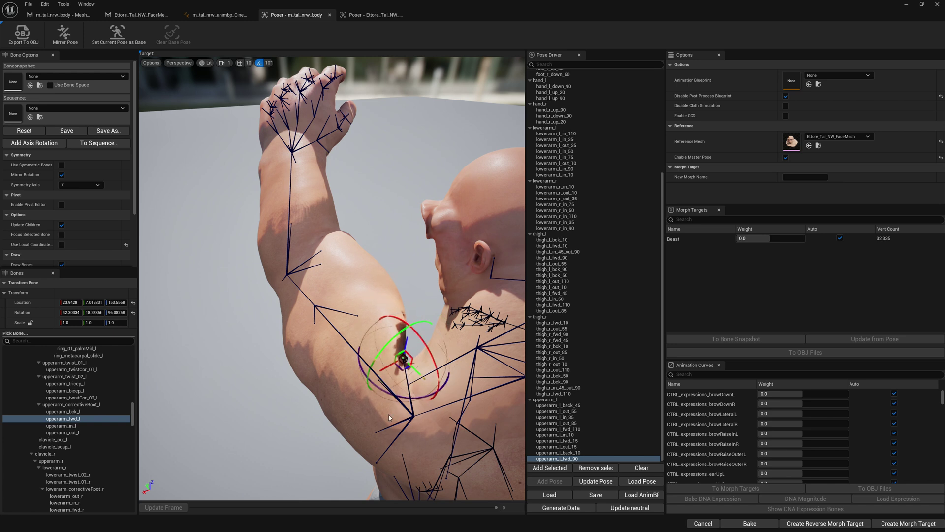
Adjust the rotation of the upperarm_fwd_l corrective bone and update the upperarm_l_fwd_90 pose with the correction.
left_click(379, 379)
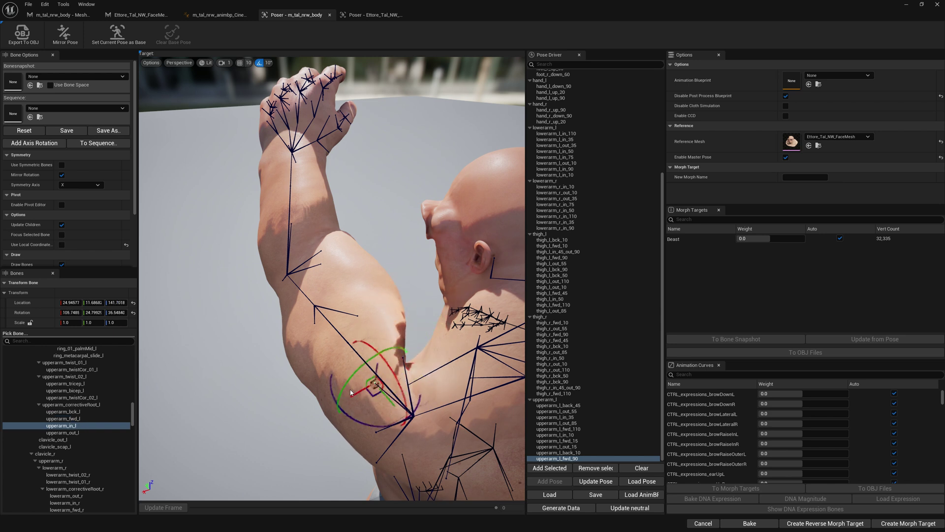
left_click(410, 359)
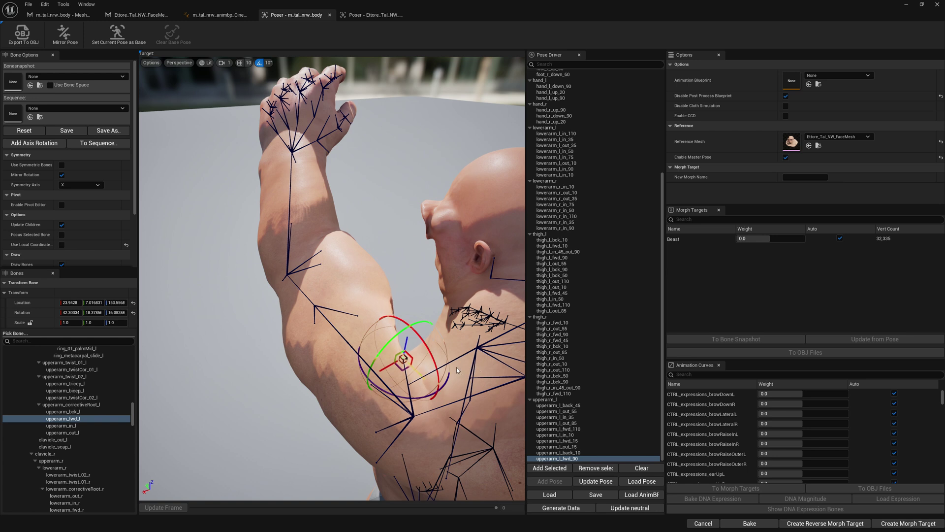
right_click_drag(439, 320, 495, 381)
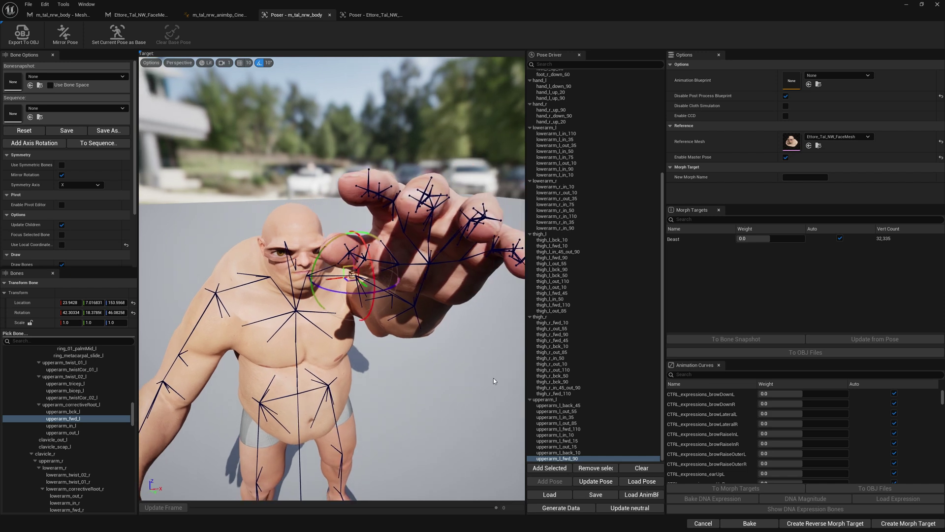
right_click(574, 459)
left_click(594, 407)
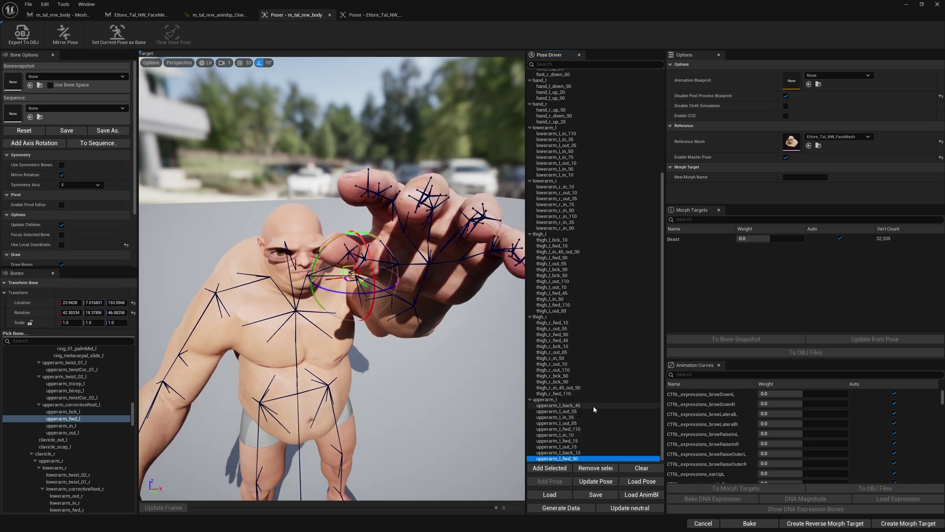
Mirror the upperarm_l driver bone and its poses to the other arm.
left_click(552, 399)
right_click_drag(471, 380, 386, 376)
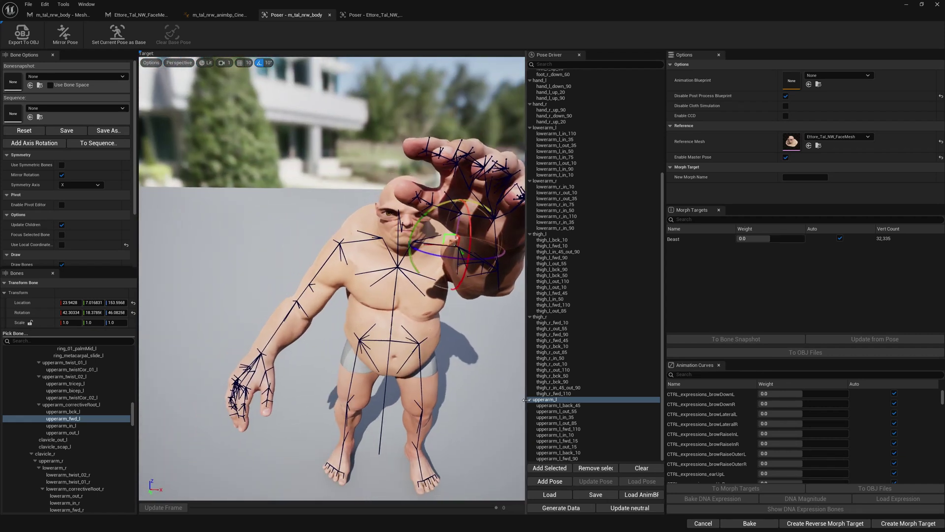
right_click(556, 403)
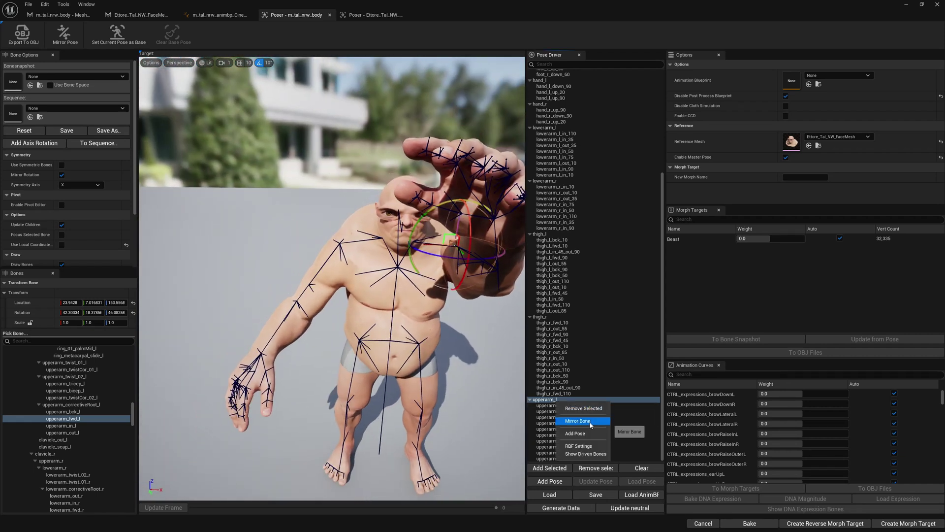
left_click(589, 421)
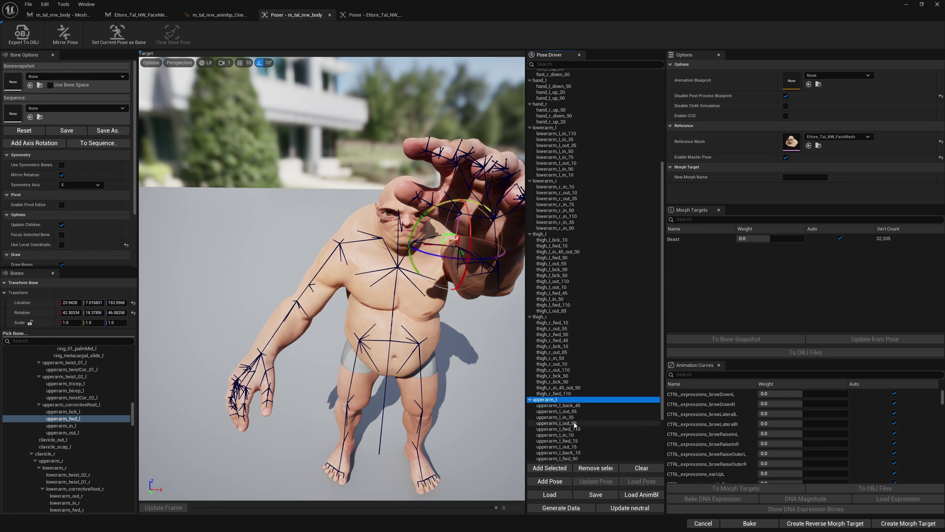
Load the mirrored upperarm_r_back_45 and upperarm_r_fwd_110 poses in turn to examine the right arm's deformation.
left_click(579, 406)
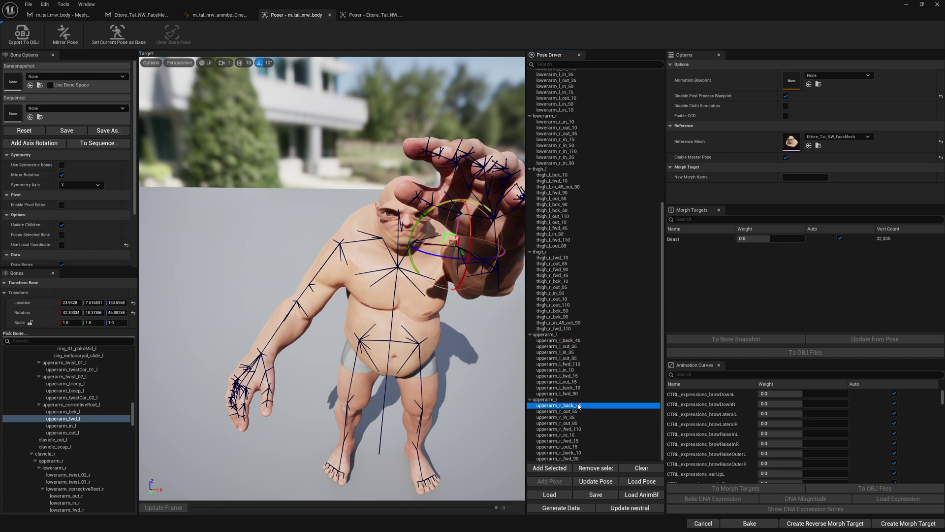
right_click(578, 406)
left_click(599, 431)
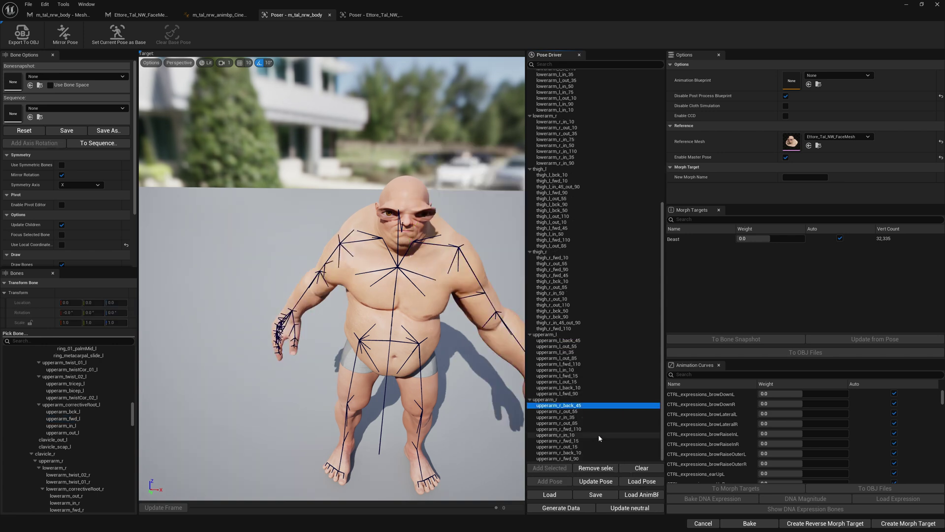
left_click(576, 417)
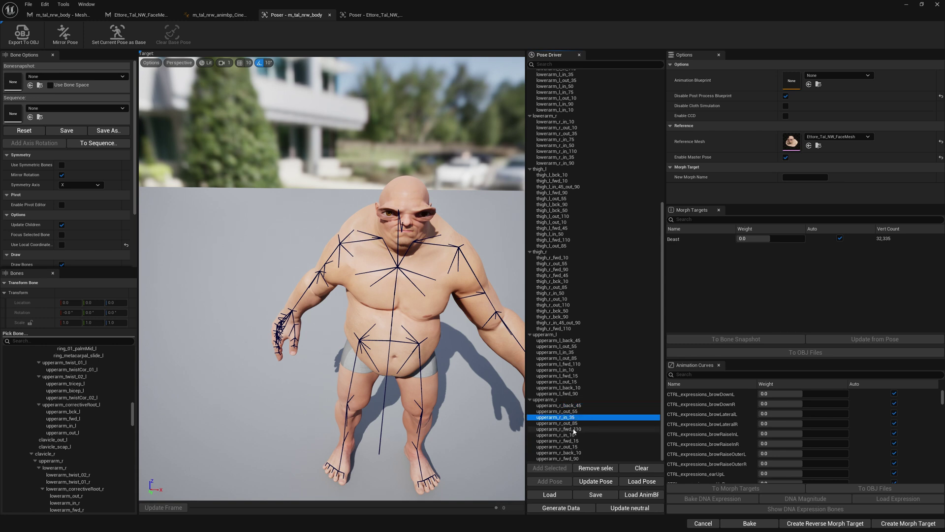
left_click(574, 428)
right_click(574, 429)
left_click(596, 454)
right_click_drag(377, 247, 374, 240)
scroll(332, 278, "up", 3)
Load the upperarm_r_fwd_90 pose and the upperarm_l_fwd_110 pose to compare the deformation of both arms.
left_click(548, 435)
right_click(549, 434)
left_click(545, 441)
right_click(545, 442)
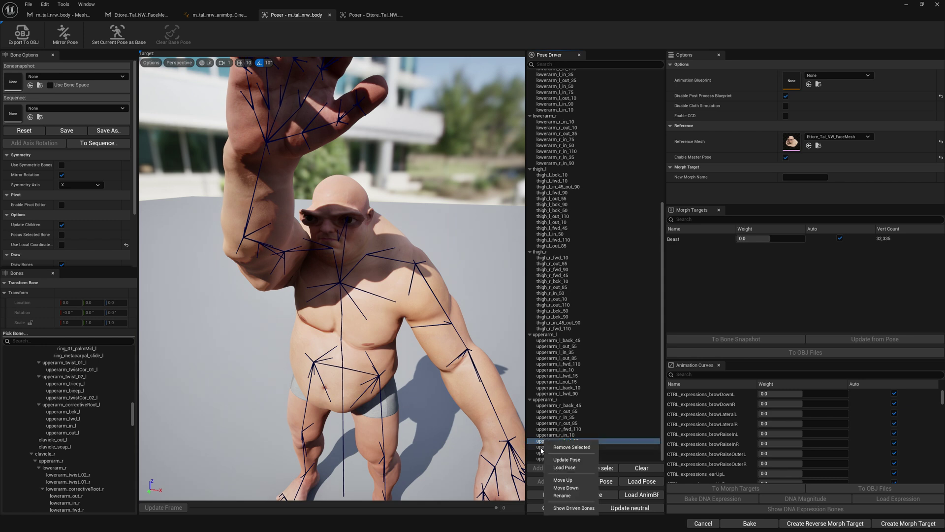
left_click(540, 459)
right_click(540, 459)
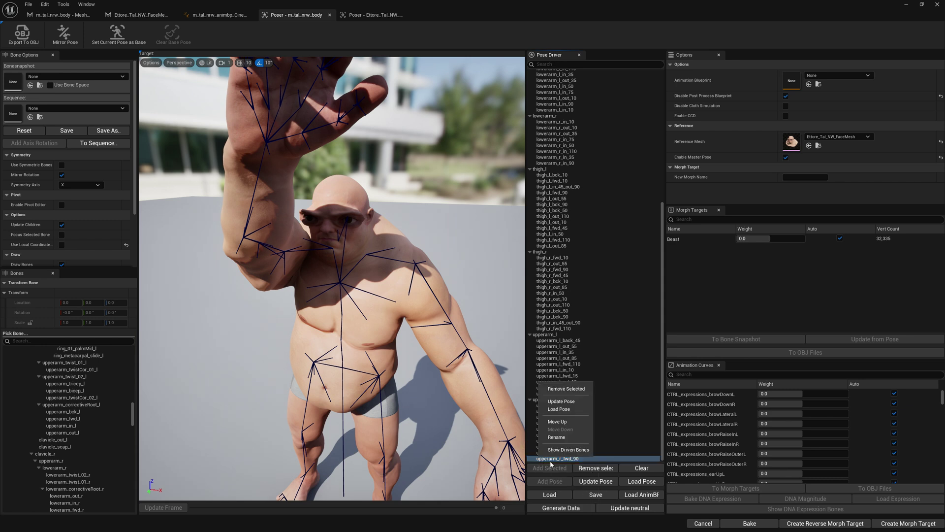
left_click(554, 412)
left_click(577, 364)
right_click(577, 364)
left_click(590, 388)
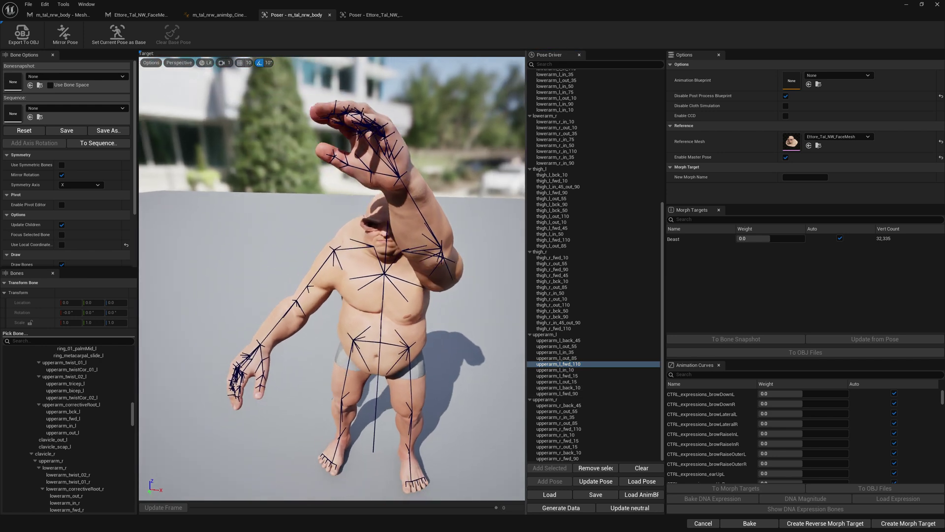
Generate the pose driver data into the m_tal_nrw_animbp_Cinematic animation blueprint, saving the assets in the PoseDrivers folder.
left_click(546, 399)
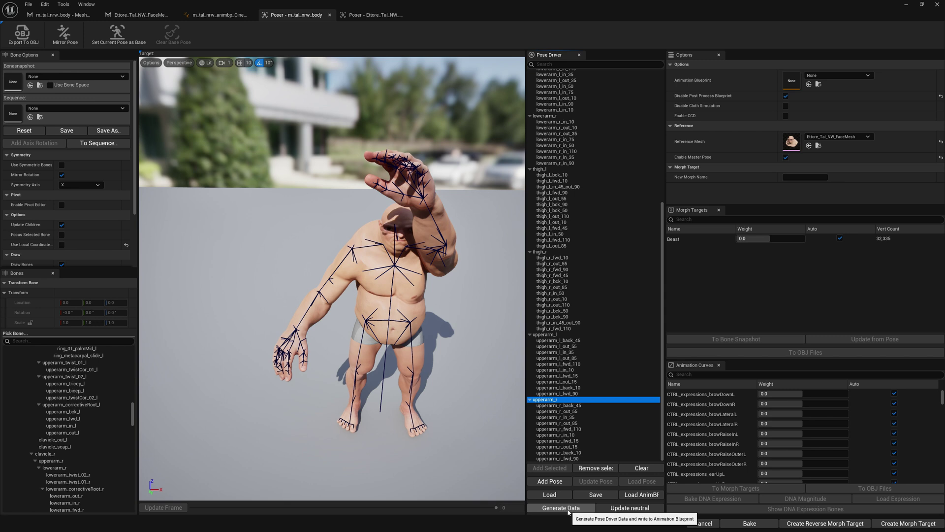
right_click_drag(468, 407, 446, 405)
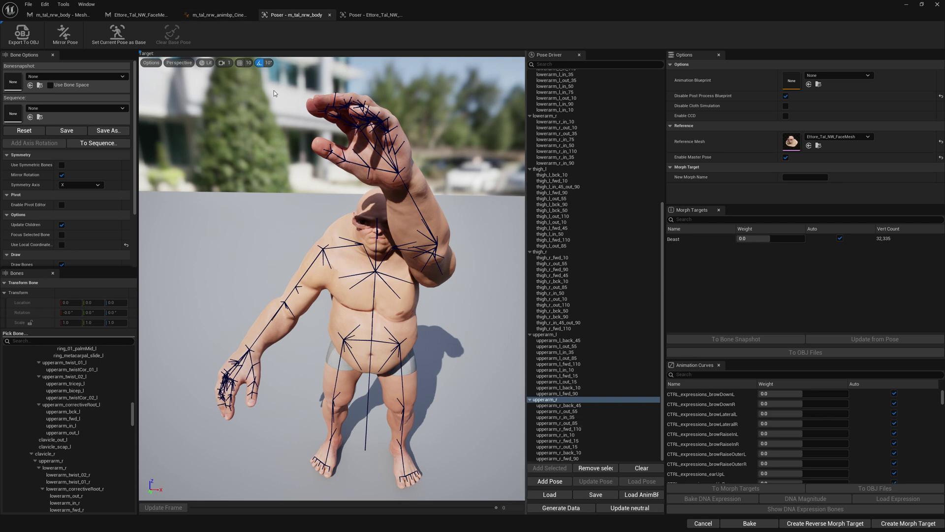
left_click(555, 507)
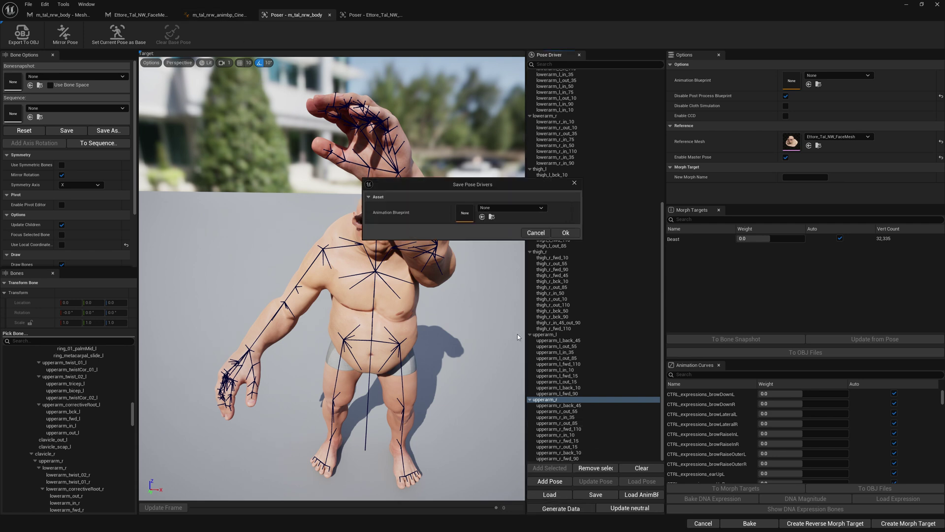
left_click(509, 208)
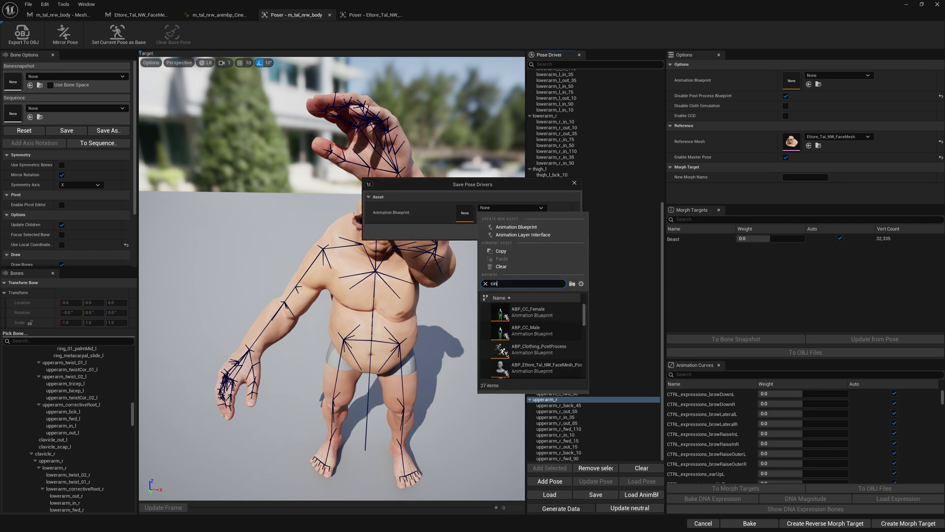
left_click(551, 320)
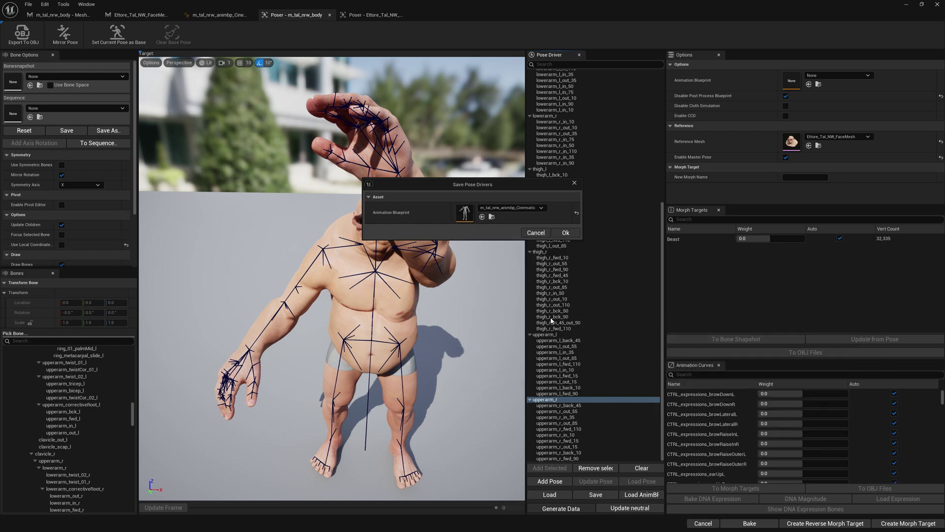
left_click(562, 234)
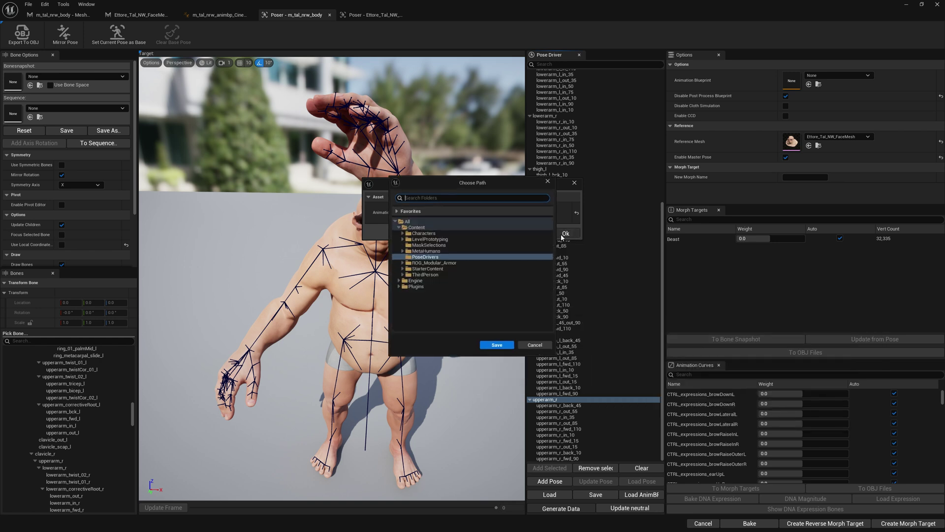
left_click(498, 345)
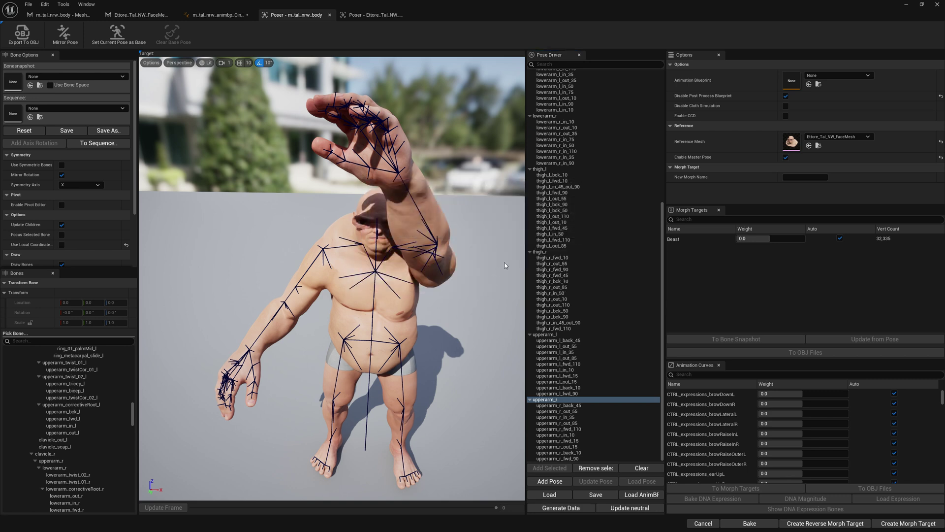
Clear all drivers from the Pose Driver list and reset the skeleton to its base pose.
left_click_drag(490, 298, 438, 297, "alt")
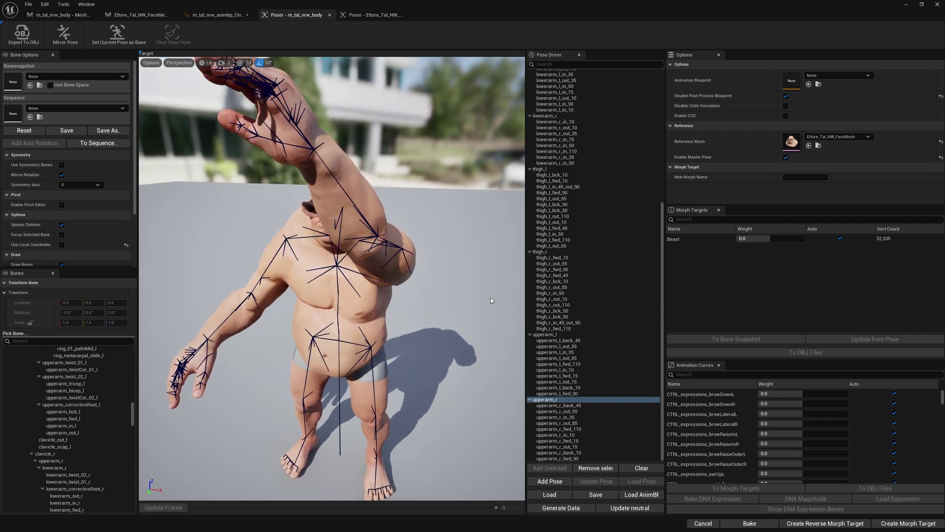
left_click(633, 468)
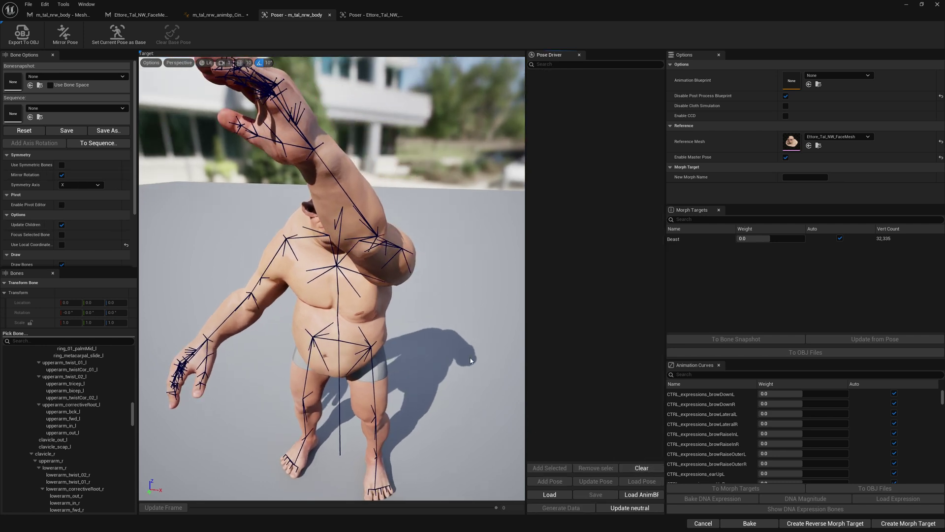
left_click(24, 130)
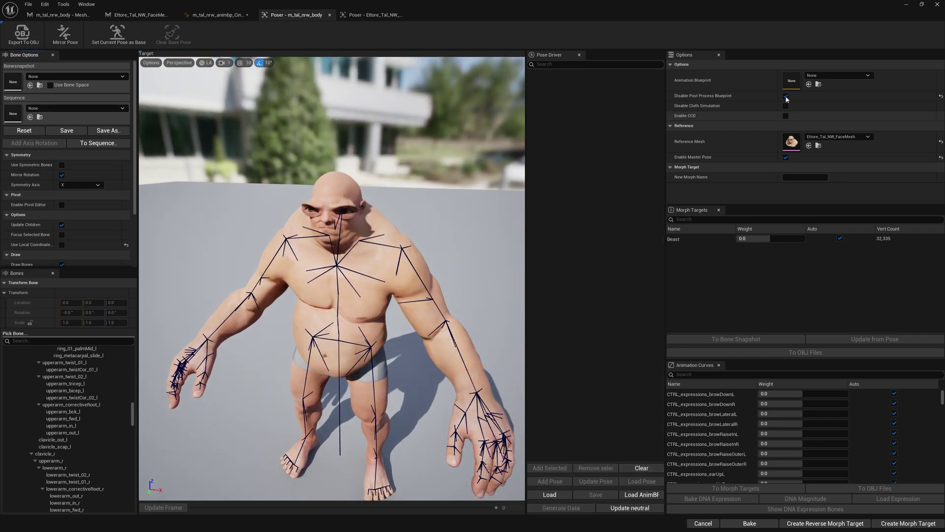
Turn off Disable Post Process Blueprint and examine the body from the front.
left_click(785, 95)
left_click_drag(407, 242, 390, 242, "alt")
left_click_drag(503, 191, 414, 165, "alt")
key("s")
mouse_move(468, 169)
right_mouse_down()
mouse_move(443, 175)
mouse_move(468, 168)
right_mouse_up()
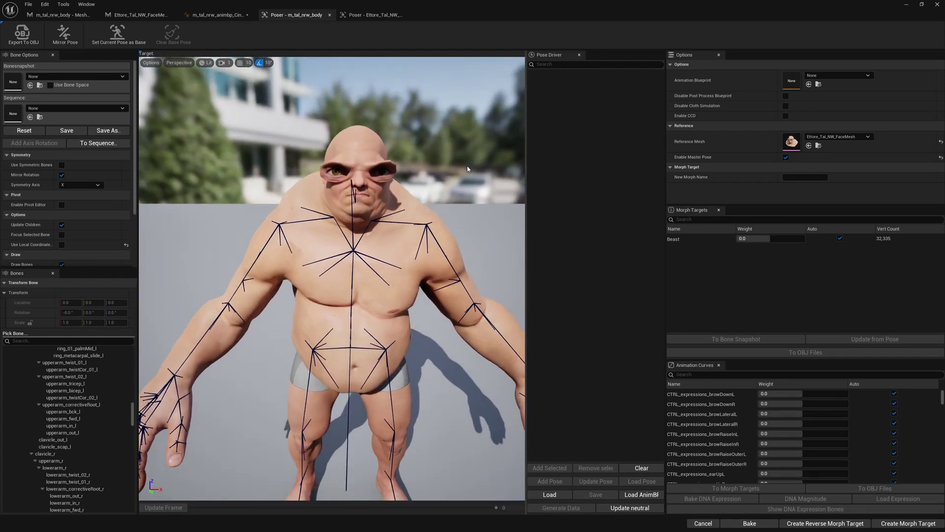
Return to the m_tal_nrw_animbp_Cinematic blueprint to examine the arm and leg pose drivers in its AnimGraph.
left_click(906, 6)
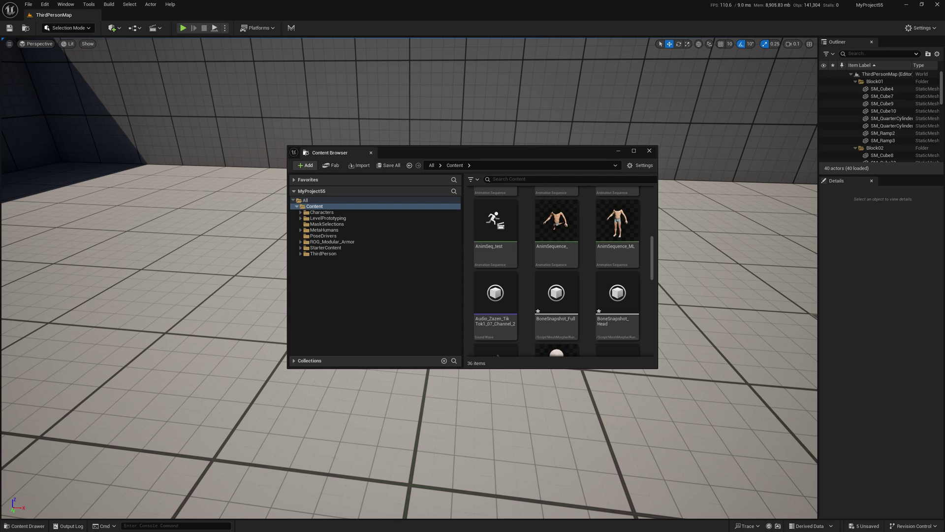
key("alt+Tab")
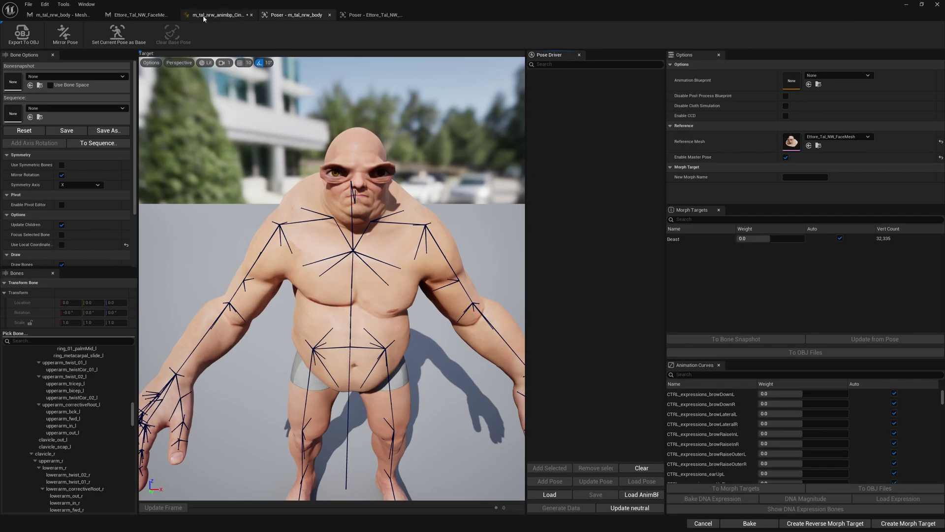
left_click(203, 17)
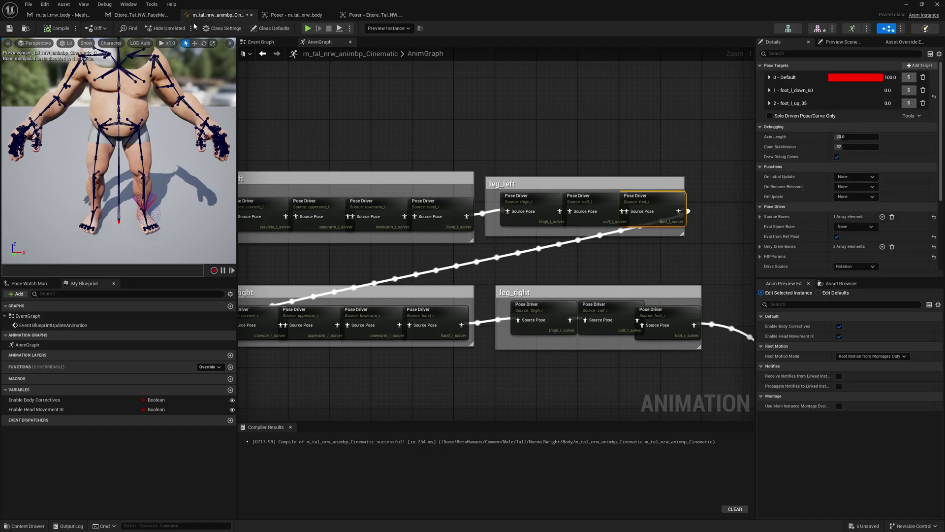
left_click(128, 28)
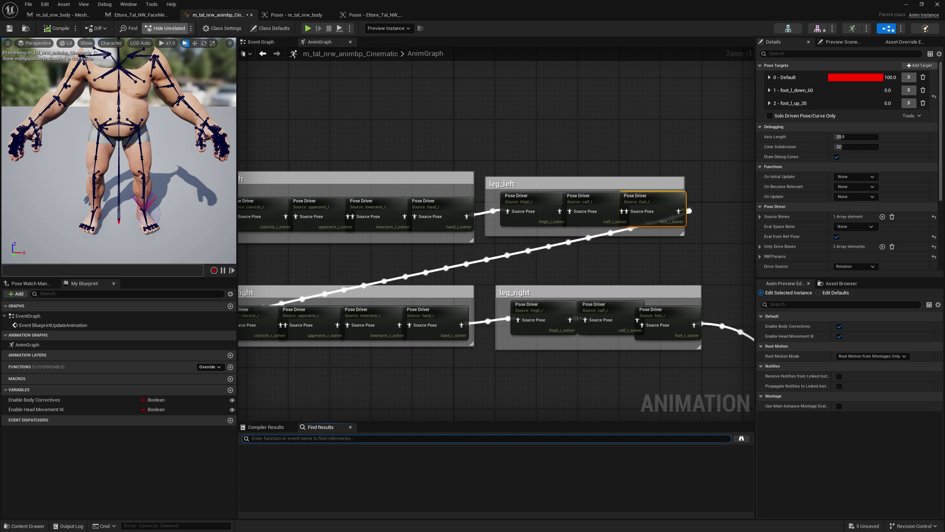
Locate the m_tal_nrw_body mesh's post process animation blueprint among the project assets and open it alongside m_tal_nrw_animbp_Cinematic_Orig.
left_click(61, 15)
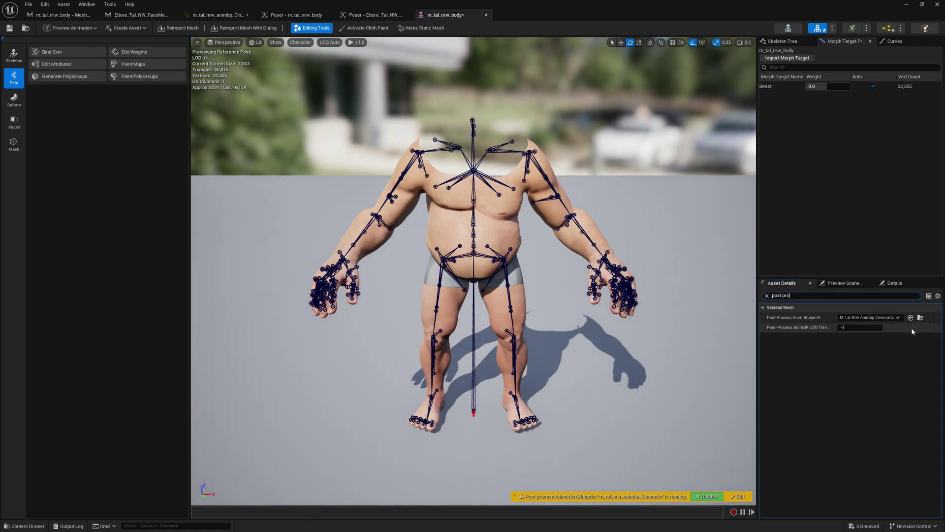
left_click(920, 317)
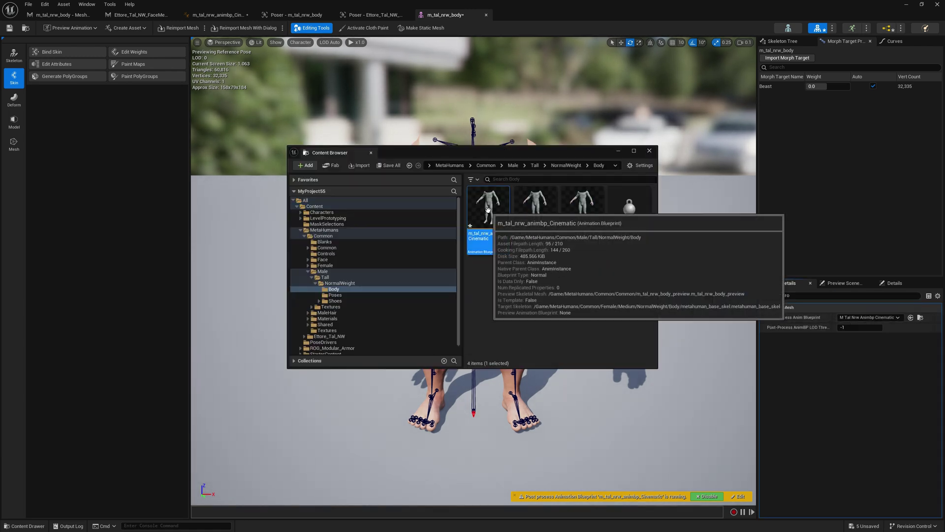
double_click(530, 212)
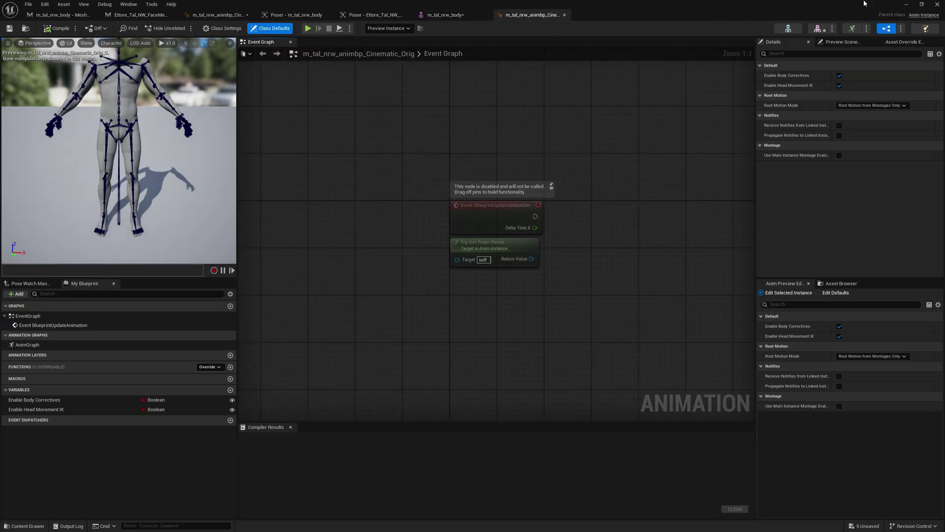
left_click_drag(754, 3, 599, 255)
double_click(488, 209)
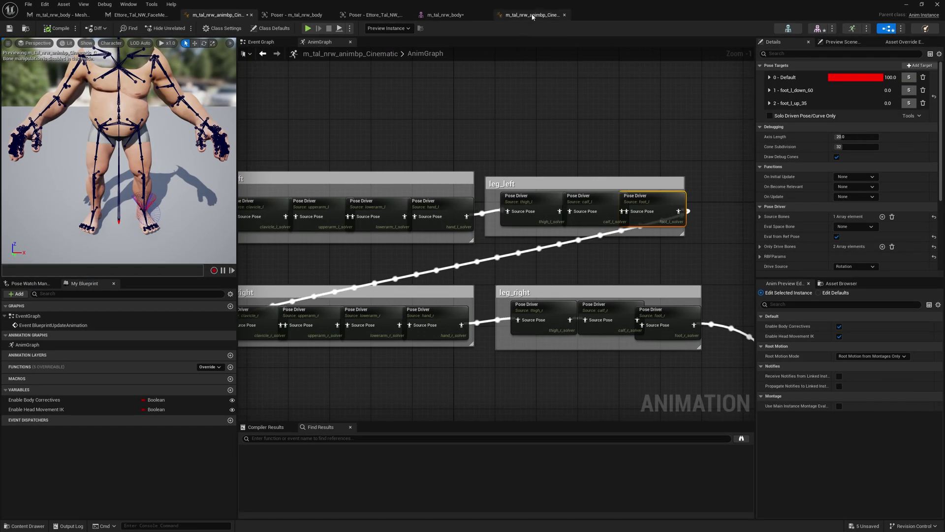
Copy the Left Fingers Poses and Right Fingers Poses groups from the AnimGraph of m_tal_nrw_animbp_Cinematic_Orig.
left_click(531, 15)
double_click(27, 344)
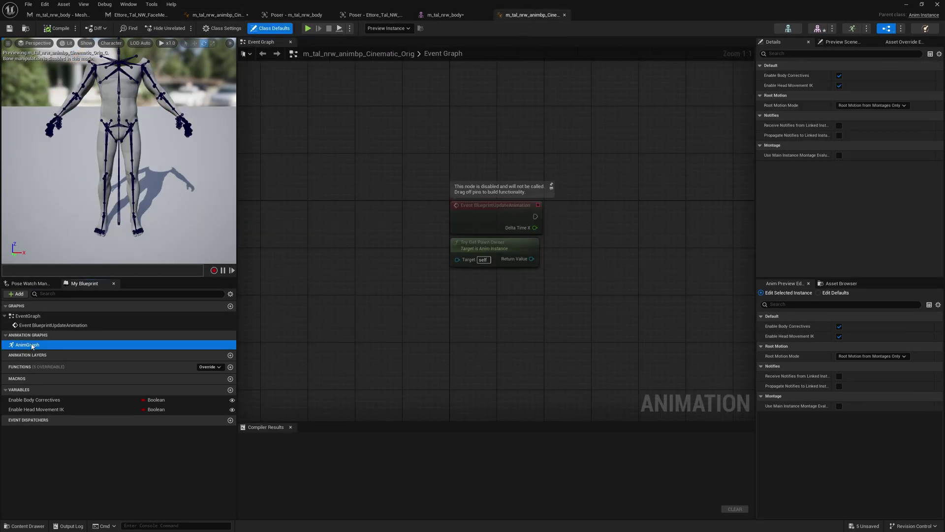
scroll(471, 267, "up", 4)
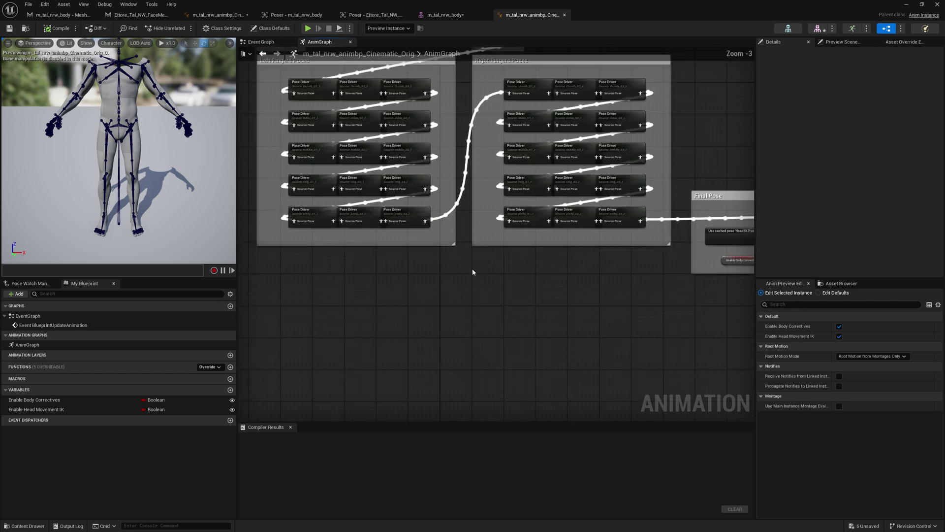
left_click_drag(256, 104, 686, 354)
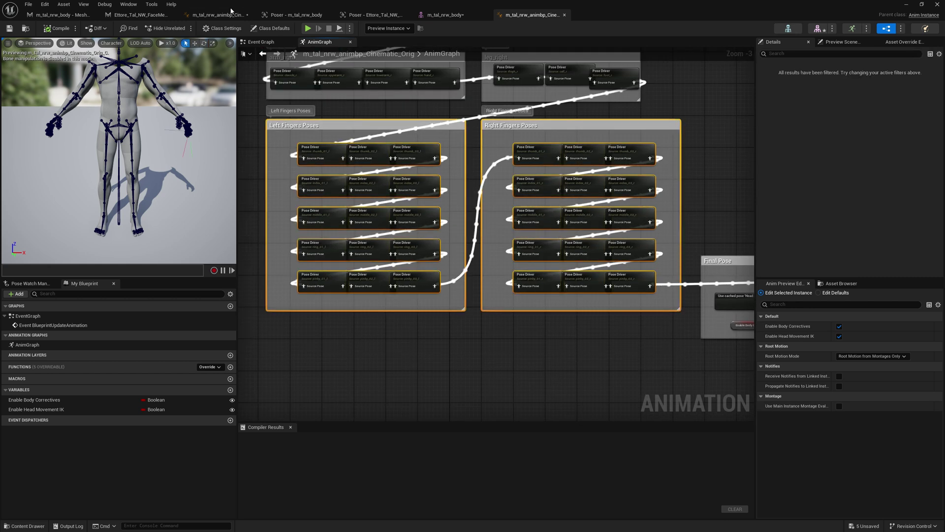
Paste the copied finger pose groups into the AnimGraph of m_tal_nrw_animbp_Cinematic near the arm_right and leg_right groups.
left_click(216, 15)
right_click_drag(332, 153, 255, 0)
scroll(342, 166, "down", 4)
right_click_drag(358, 173, 458, 166)
key("ctrl+v")
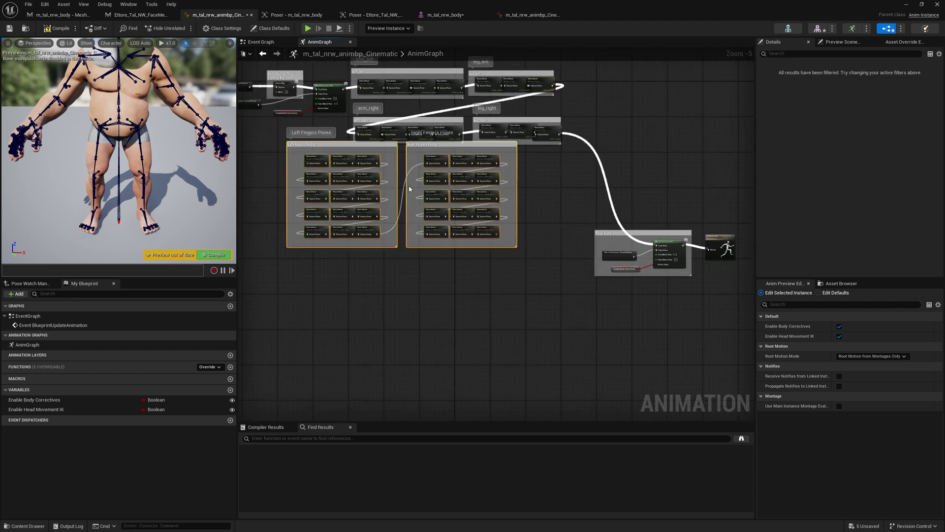
Place the finger groups beneath arm_right and leg_right, and connect the last leg_right Pose Driver to the first Left Fingers Pose Driver.
left_click_drag(381, 149, 423, 157)
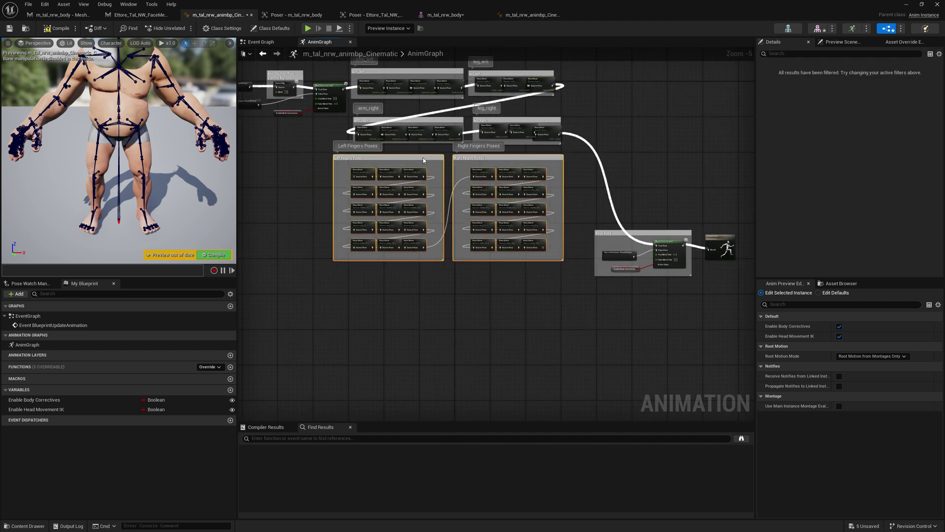
left_click(578, 162)
left_click_drag(561, 134, 358, 177)
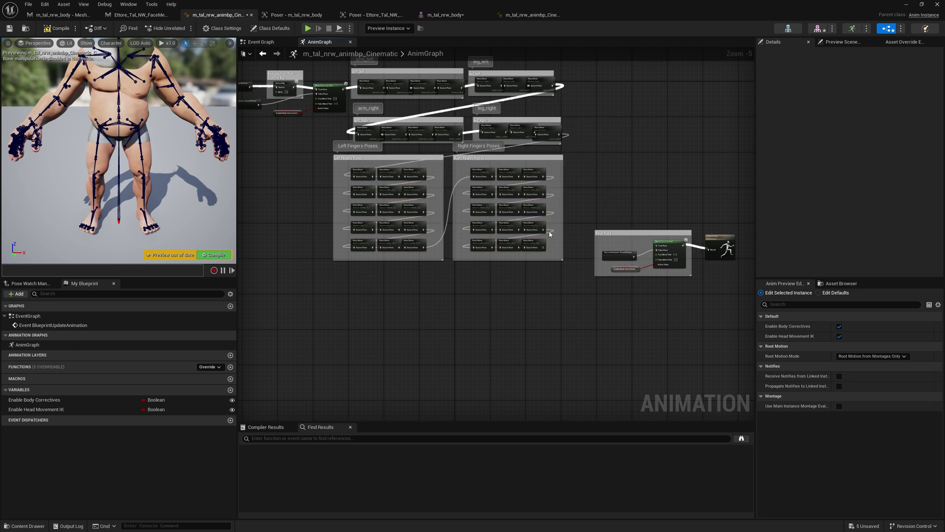
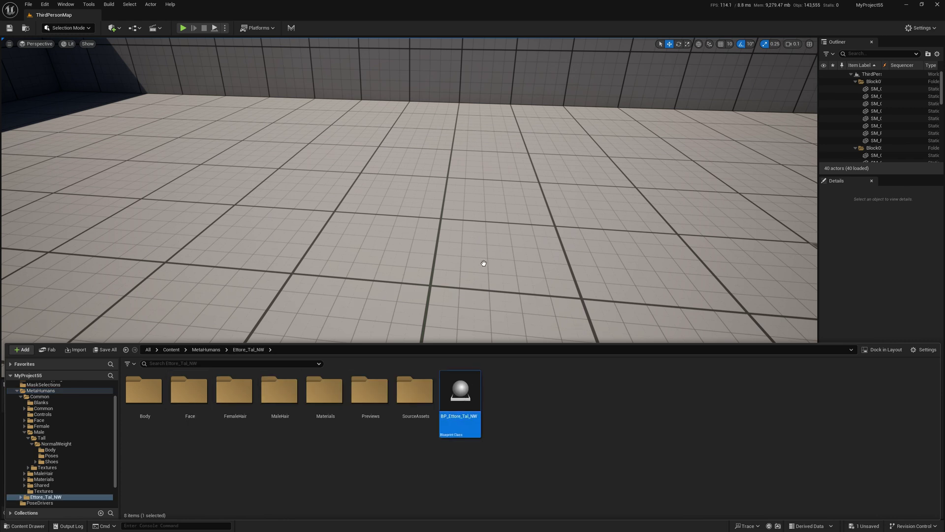
Place BP_Ettore_Tal_NW in the ThirdPersonMap level and add the actor to the new level sequence.
left_click_drag(484, 264, 483, 263)
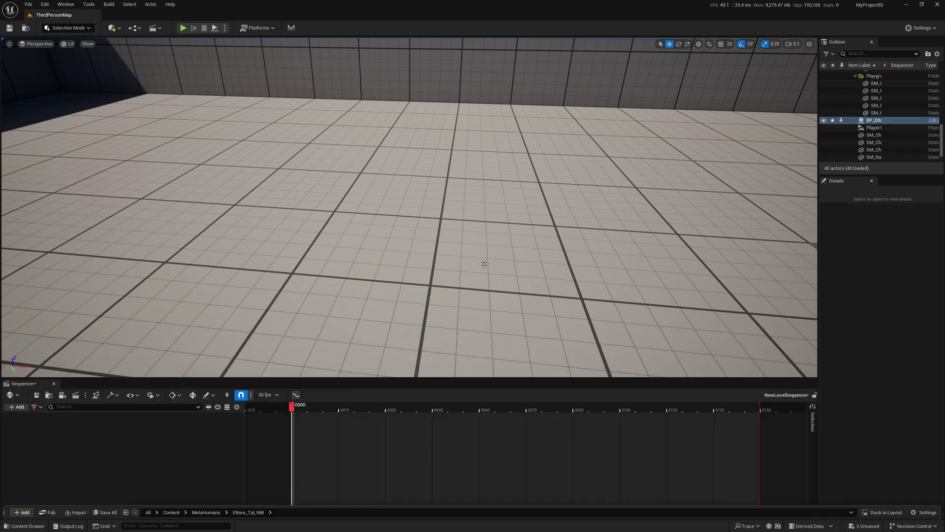
right_click_drag(531, 323, 512, 282)
left_click(18, 407)
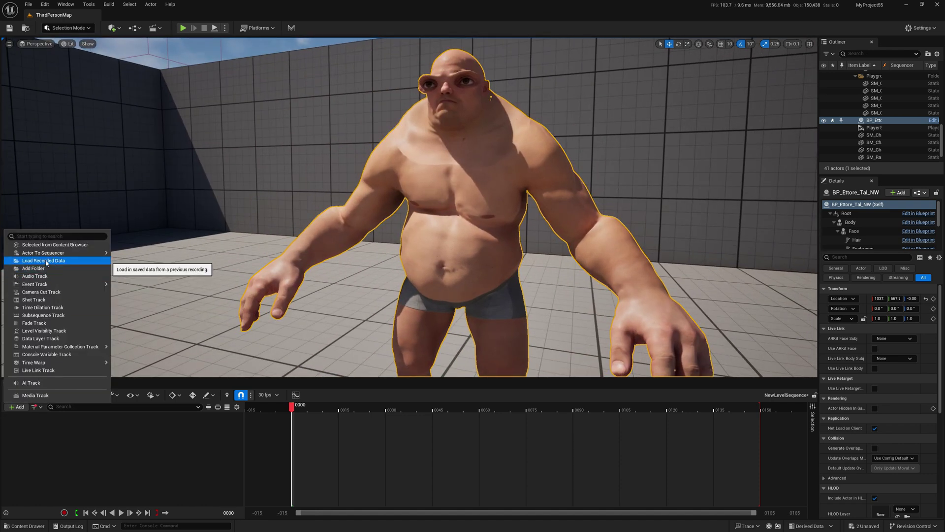
mouse_move(44, 252)
left_click(170, 304)
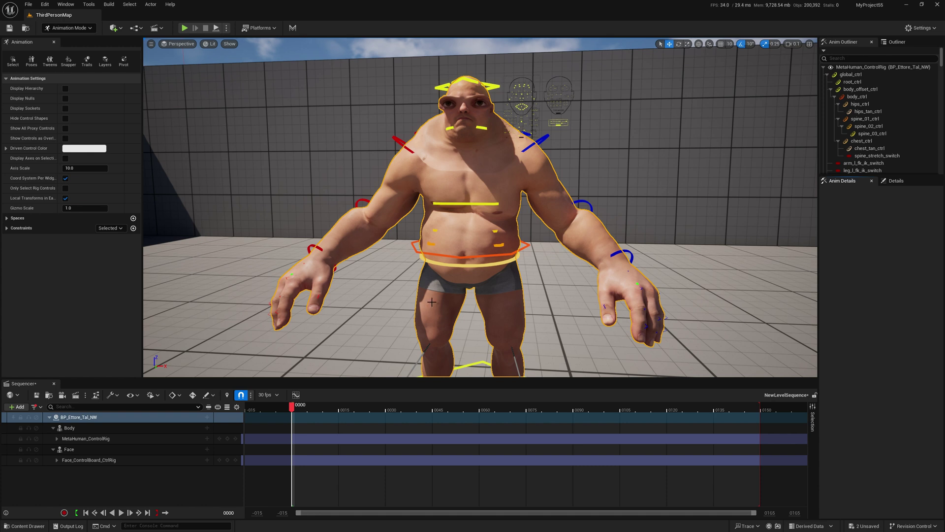
key("w")
mouse_move(491, 260)
right_mouse_down()
mouse_move(490, 236)
mouse_move(491, 260)
right_mouse_up()
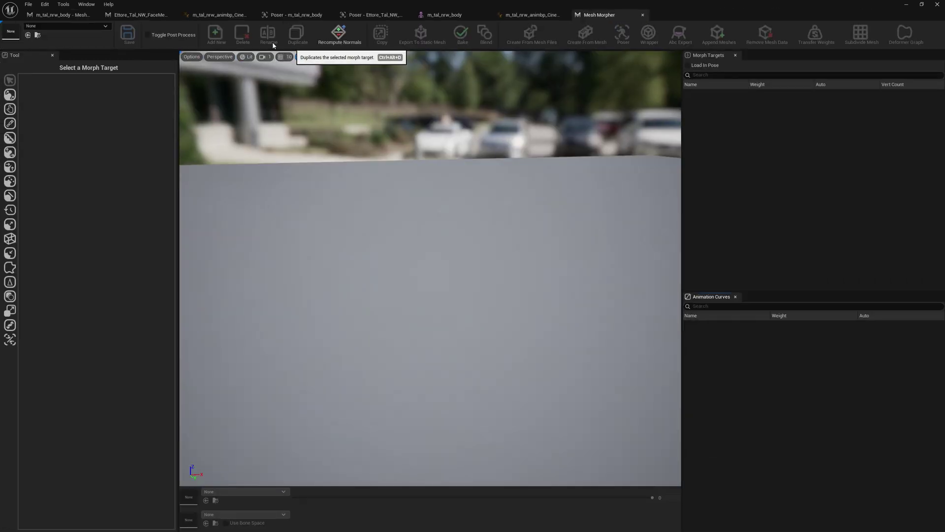
Start Recompute Normals from the m_tal_nrw_body Mesh Morpher and add two skeletal mesh elements.
left_click(59, 15)
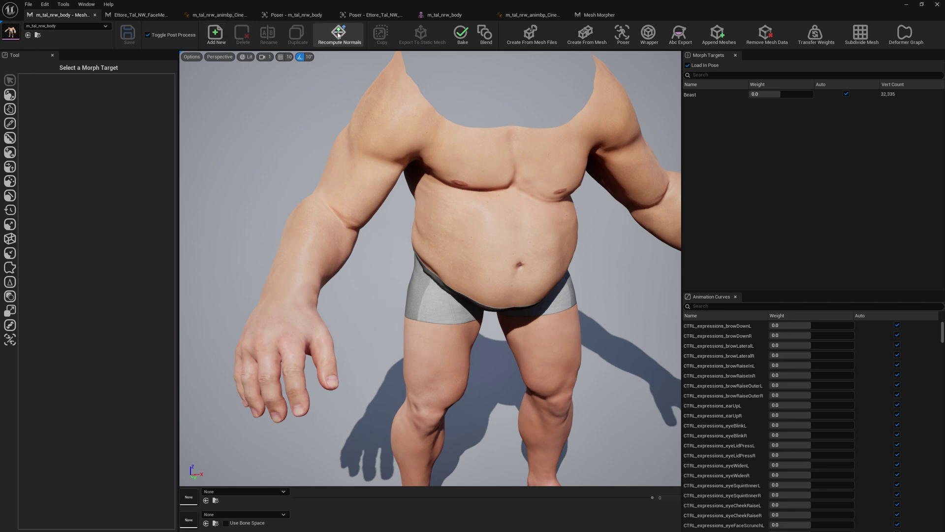
left_click(339, 34)
left_click(504, 207)
left_click(504, 207)
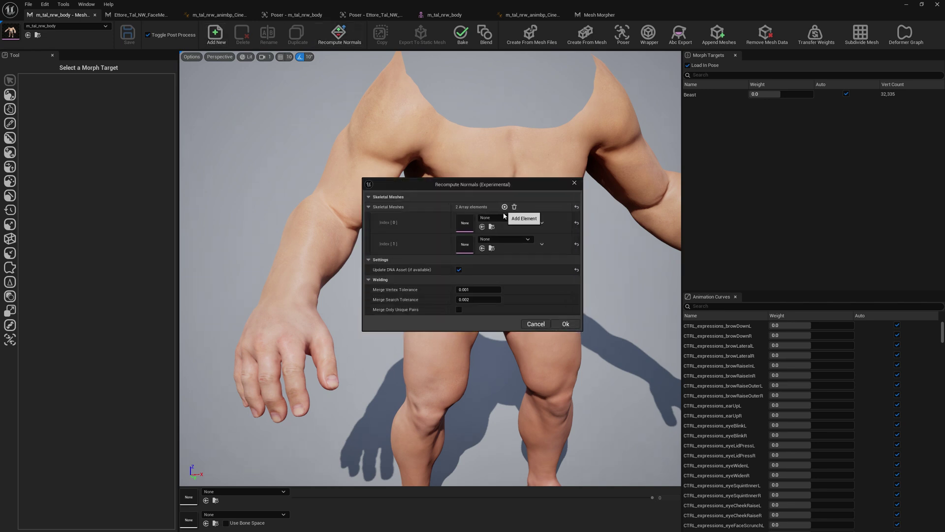
Assign Ettore_Tal_NW_FaceMesh and m_tal_nrw_body as the two skeletal meshes and recompute their normals.
left_click(502, 218)
type("ett")
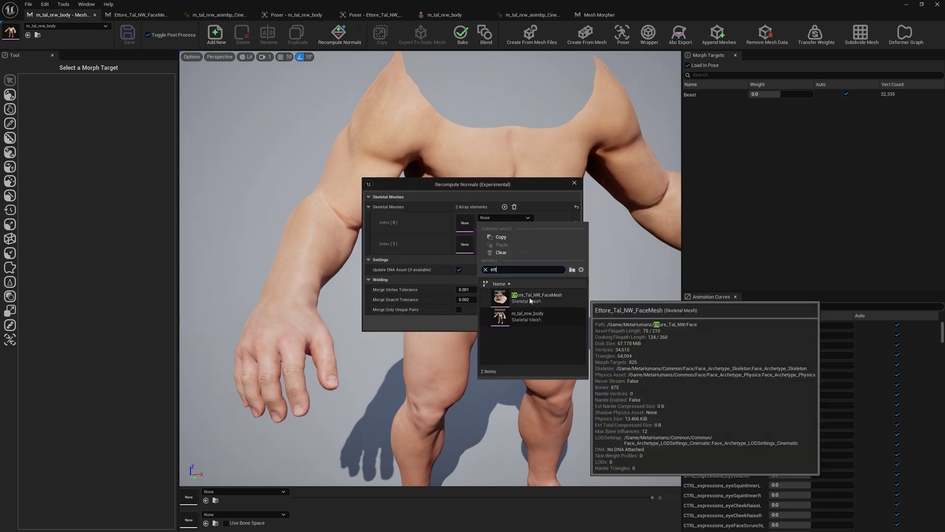
left_click(529, 299)
left_click(500, 239)
type("ett")
left_click(527, 340)
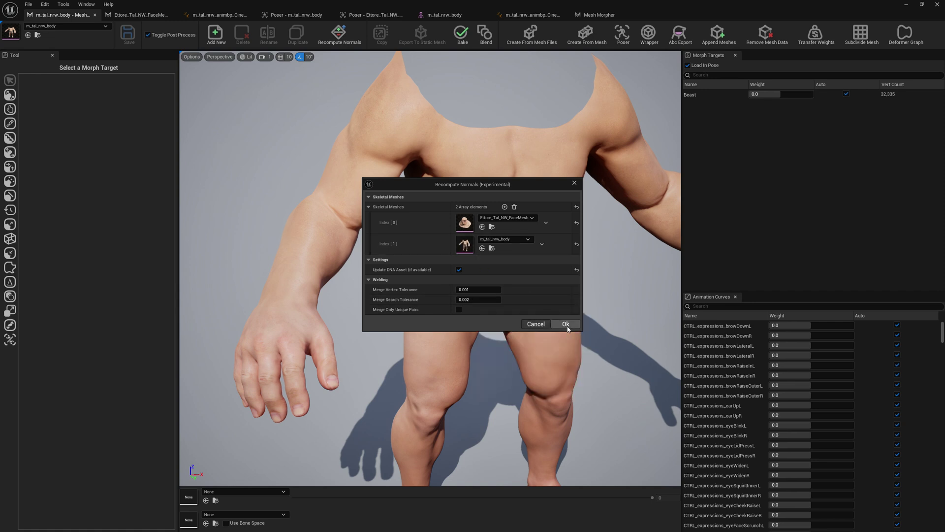
left_click(566, 324)
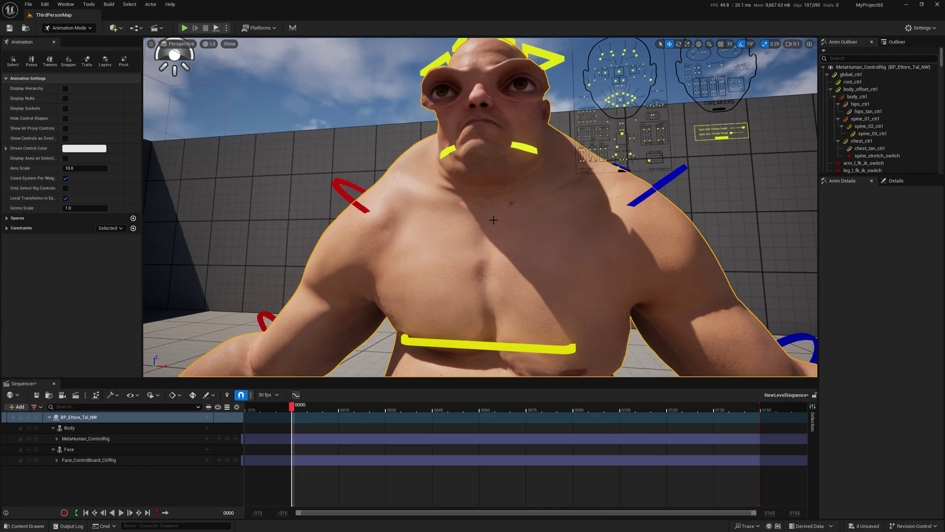
Rotate the character's left upper arm control, upperarm_l_fk_ctrl, to swing the arm forward in front of the body.
right_click_drag(413, 195, 628, 184)
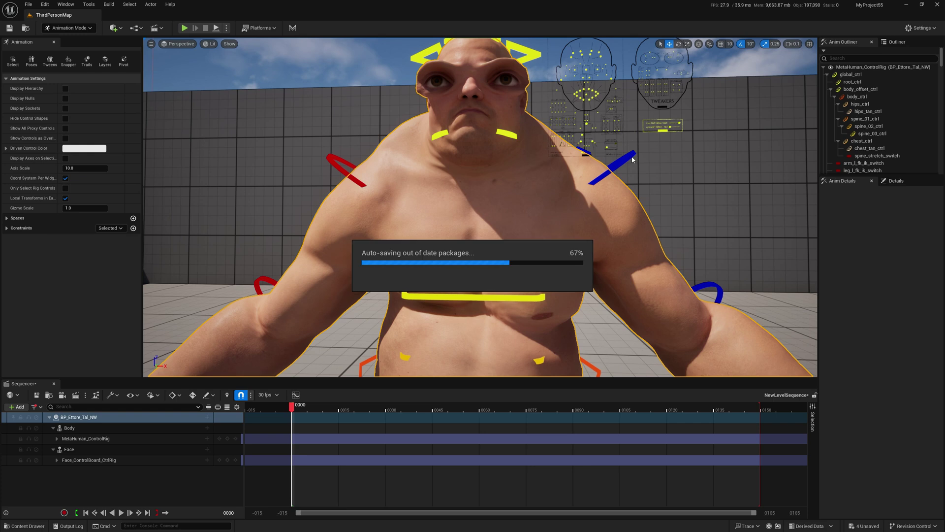
left_click(585, 154)
key("e")
left_click_drag(632, 182, 548, 183)
key("s")
right_click_drag(638, 192, 620, 213)
key("d")
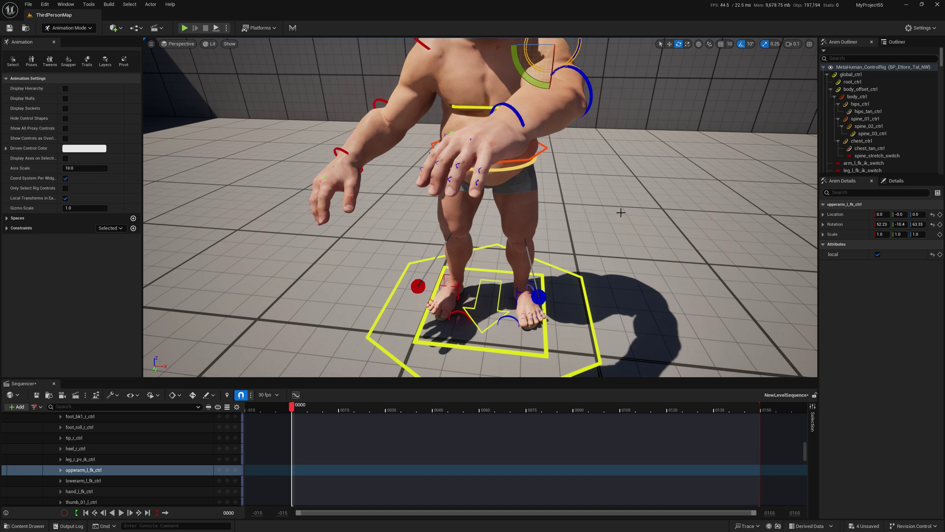